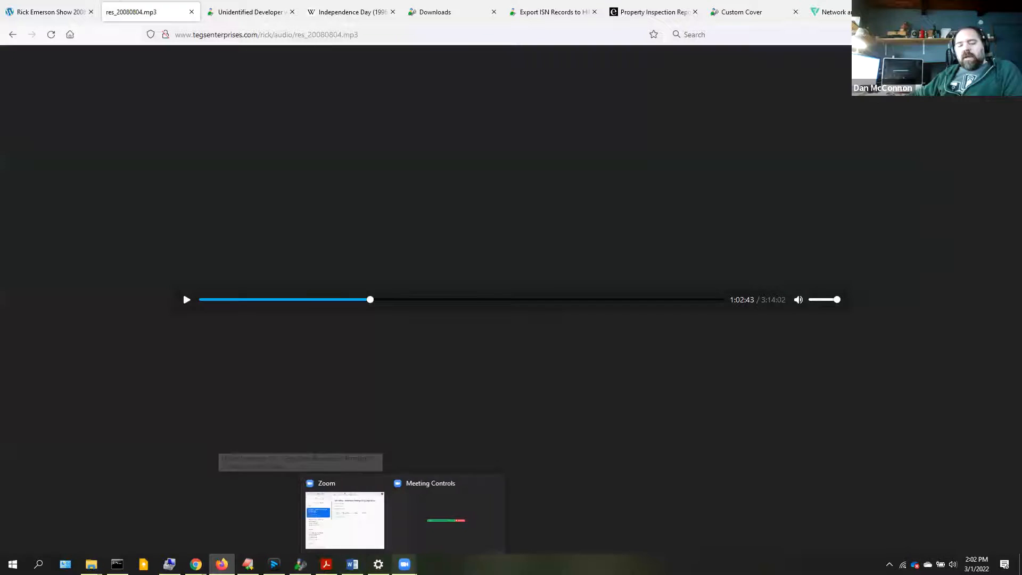
# - Switch to the browser window showing the Book Your Inspection form at its Address step
pyautogui.moveTo(326, 564)
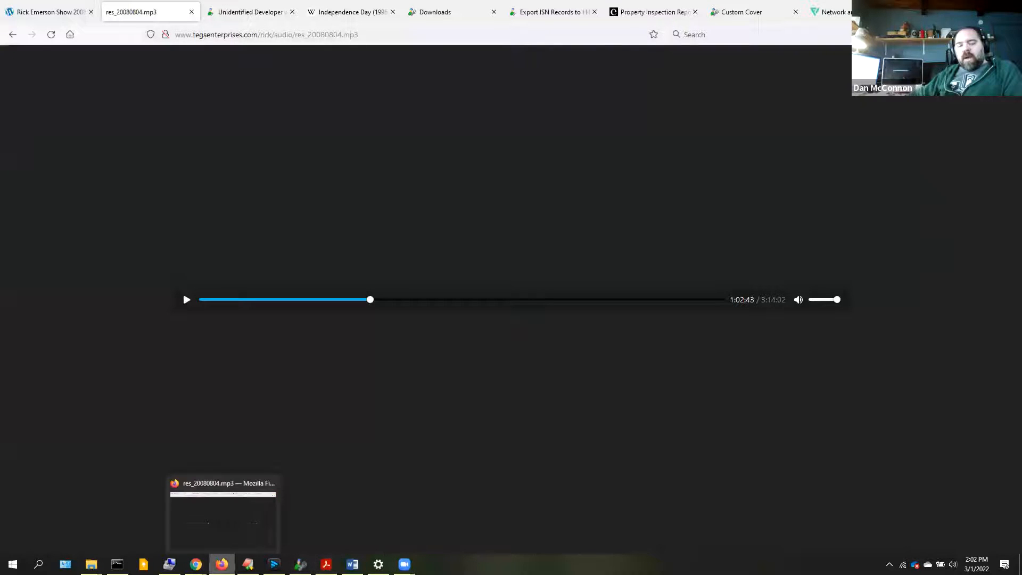
pyautogui.click(234, 519)
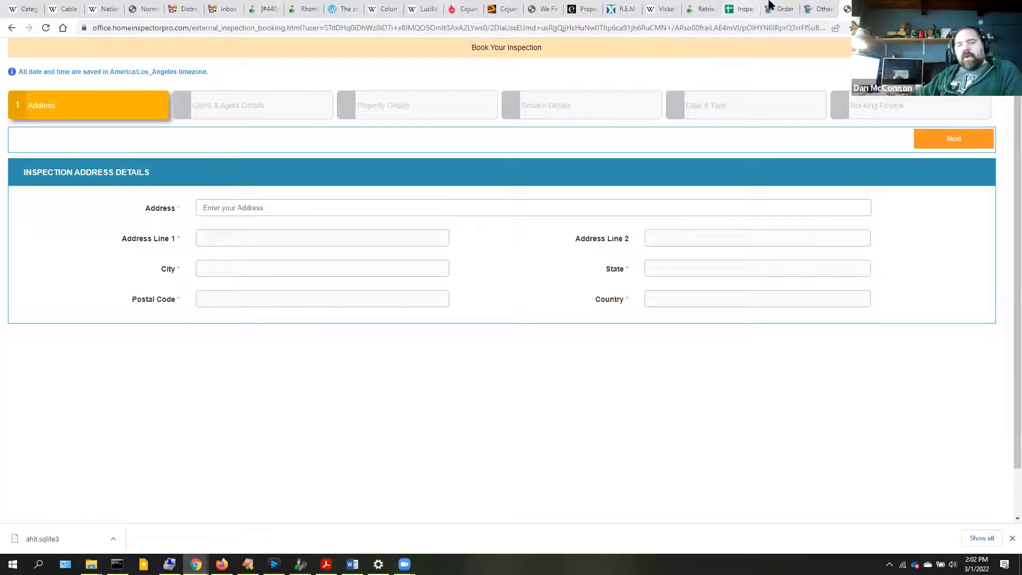
# - Show HIP Office's Other Settings page and expand Orders in the sidebar
pyautogui.click(822, 9)
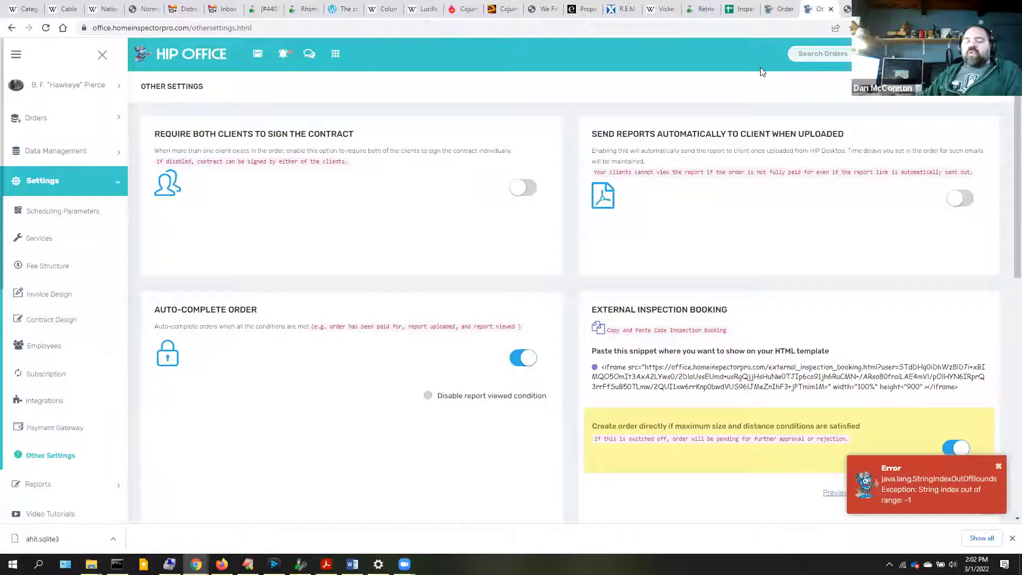
pyautogui.click(35, 119)
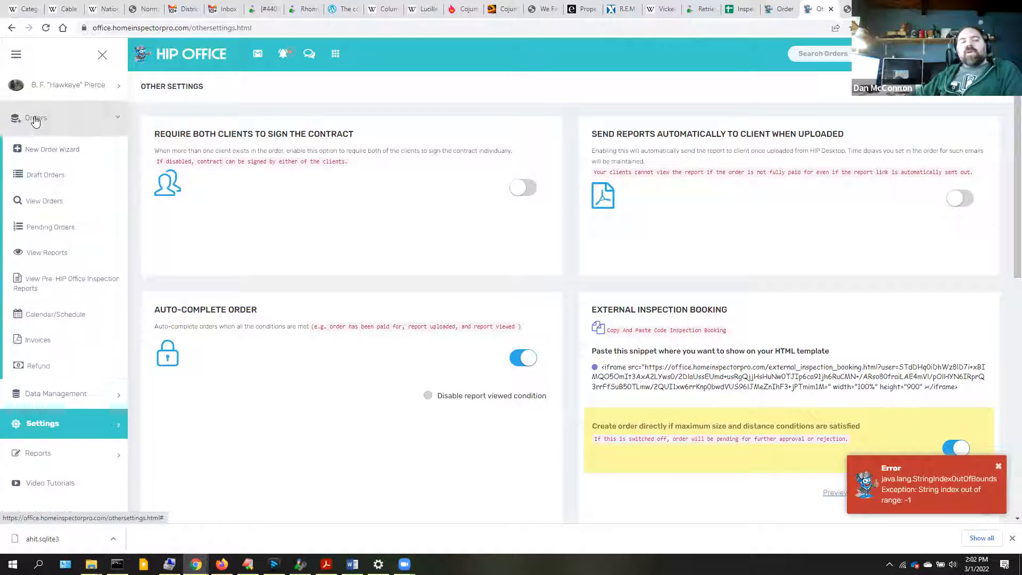
# - Start the New Order Wizard and set the client found by last-name search as Client 1
pyautogui.click(47, 152)
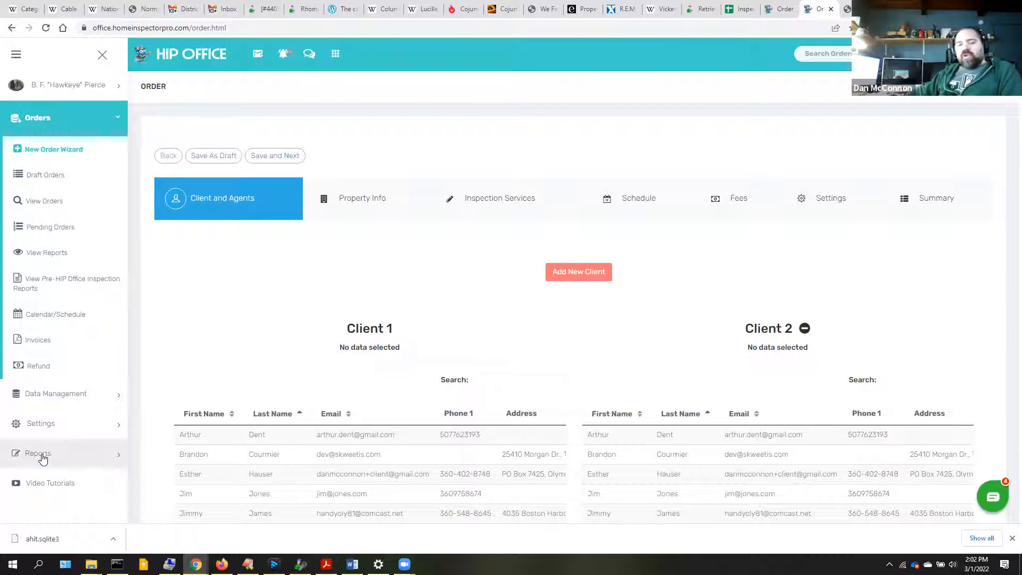
pyautogui.scroll(-3, 326, 460)
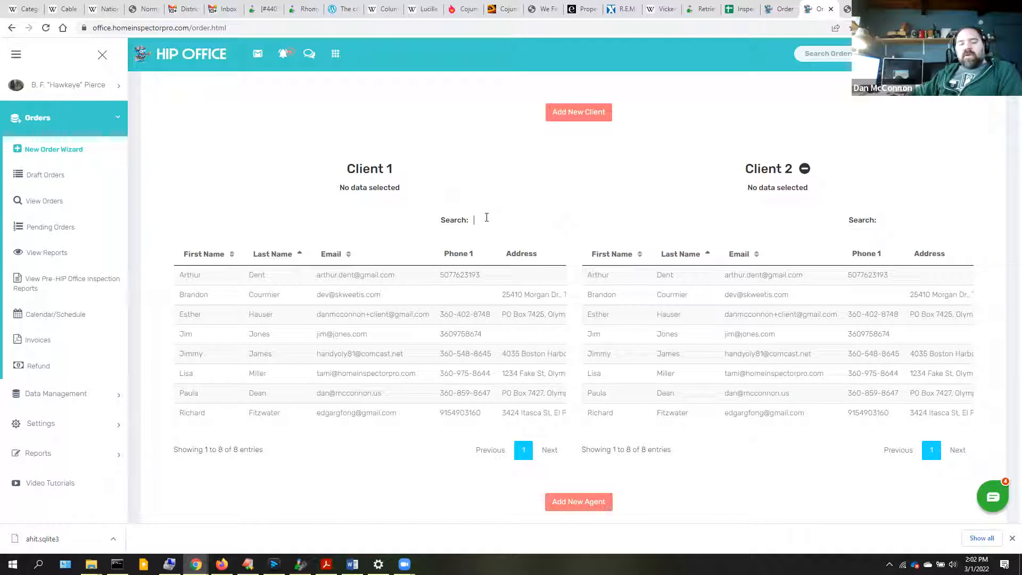
pyautogui.write('nes')
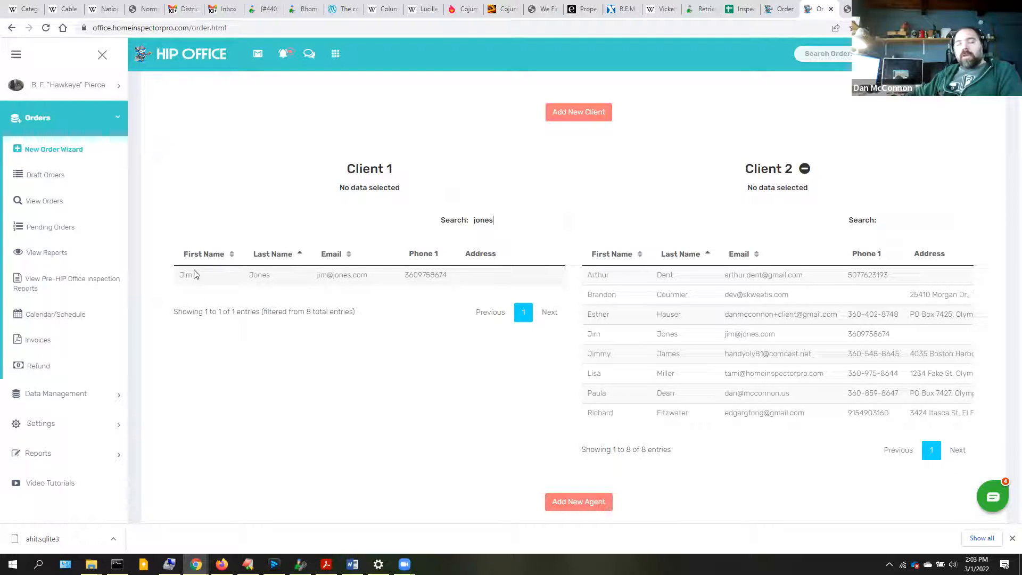
pyautogui.click(189, 277)
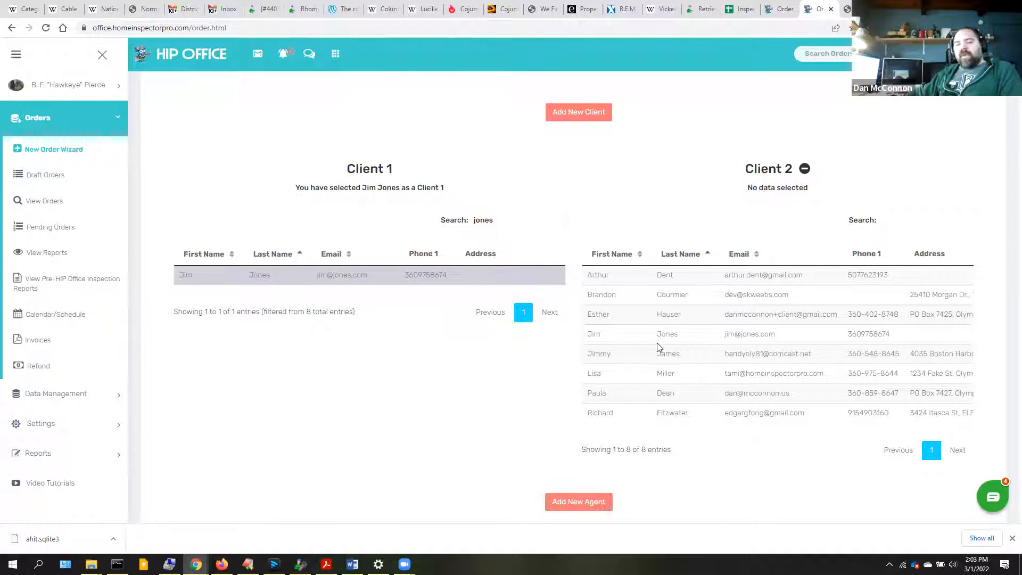
pyautogui.scroll(-1, 514, 322)
pyautogui.scroll(4, 453, 363)
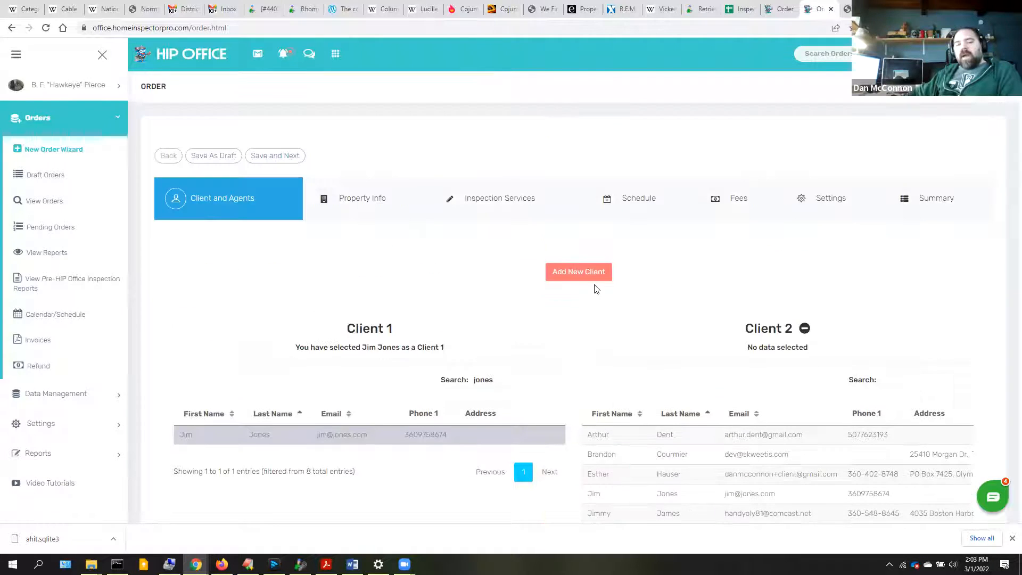
pyautogui.click(603, 267)
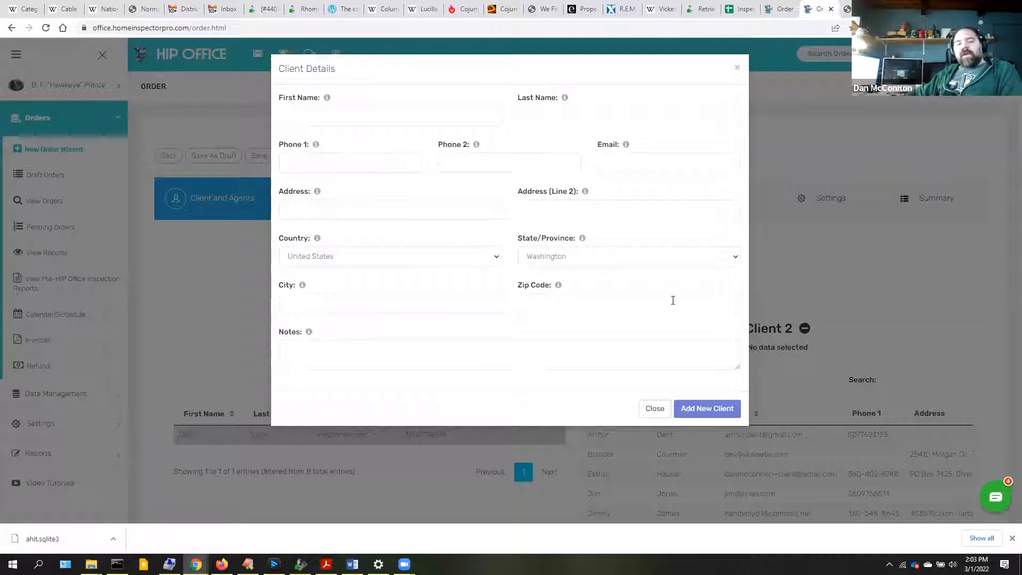
pyautogui.click(413, 351)
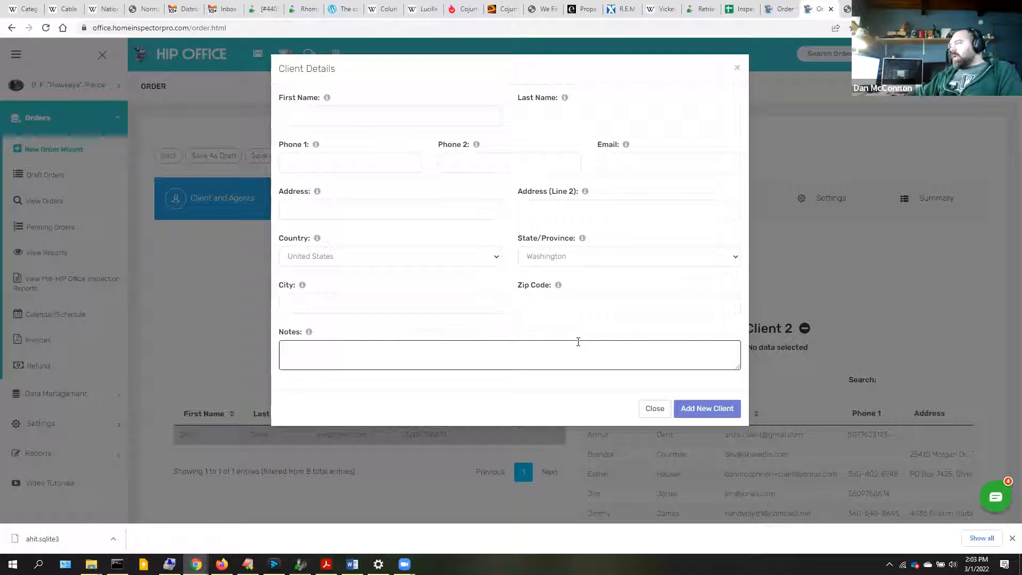
pyautogui.click(654, 410)
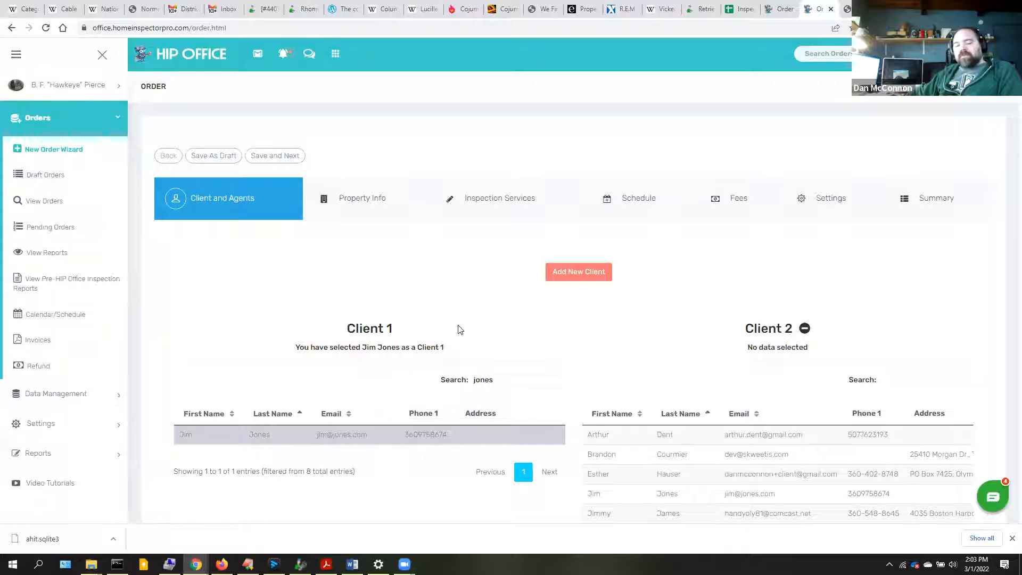
# - Pick the realty agent from the Buyer's Agents list as the order's Buyer's Agent
pyautogui.scroll(-10, 460, 330)
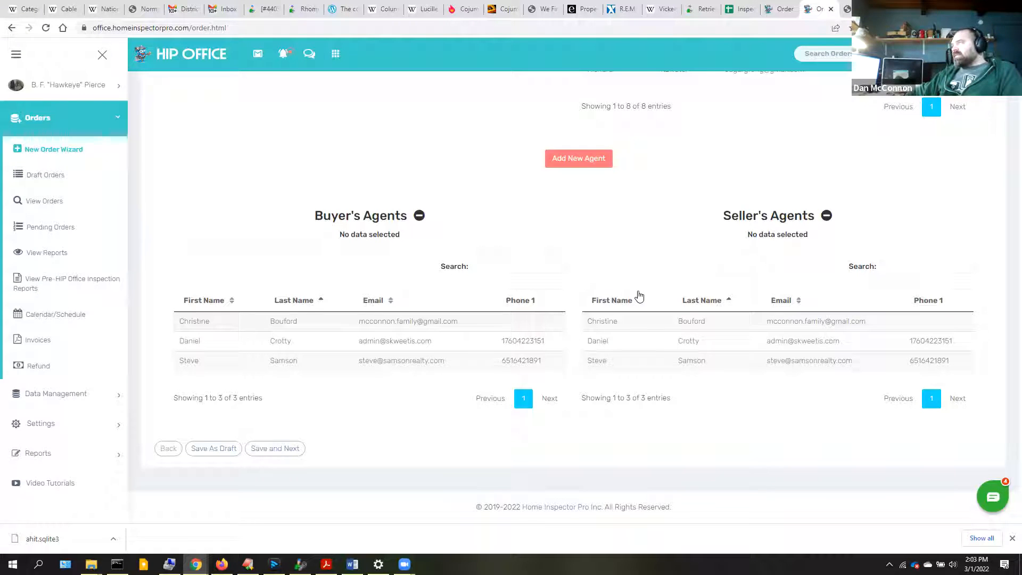
pyautogui.scroll(2, 531, 297)
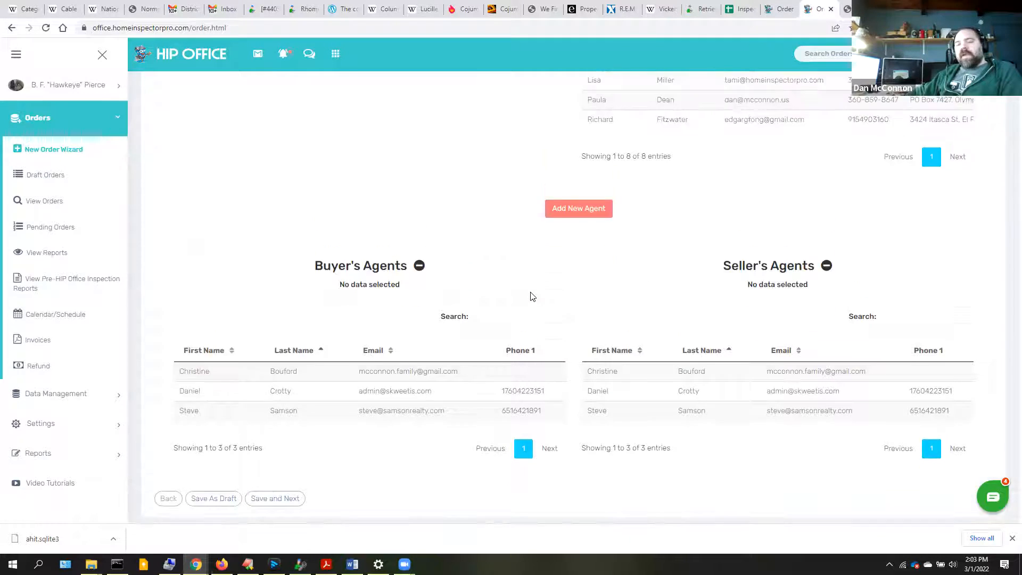
pyautogui.scroll(4, 510, 303)
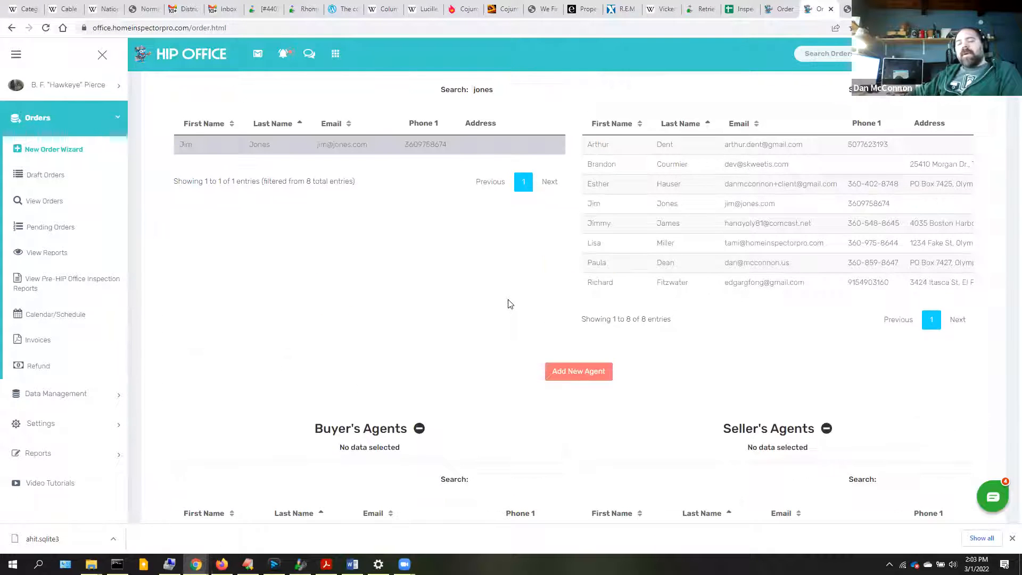
pyautogui.scroll(-5, 510, 304)
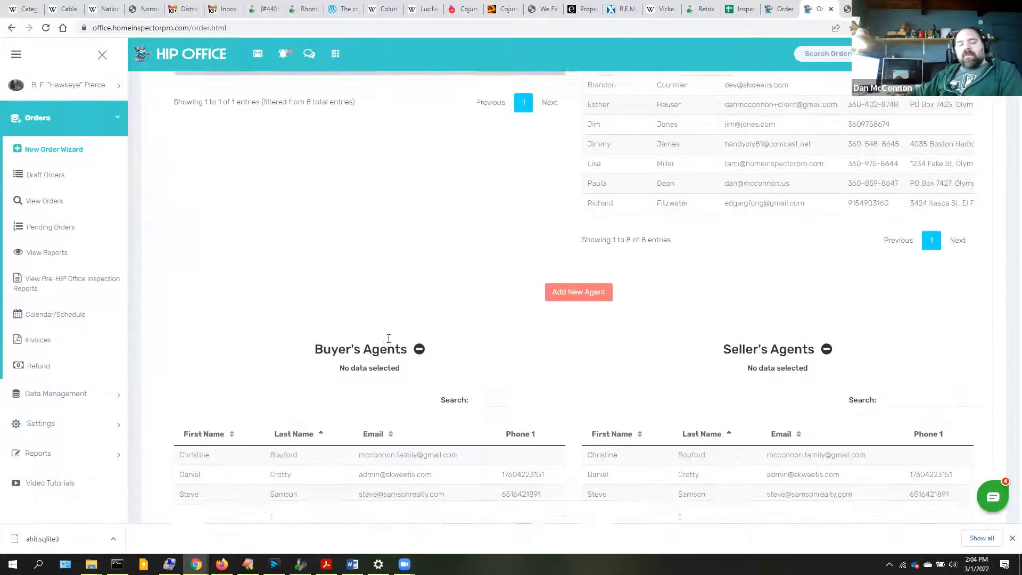
pyautogui.click(229, 414)
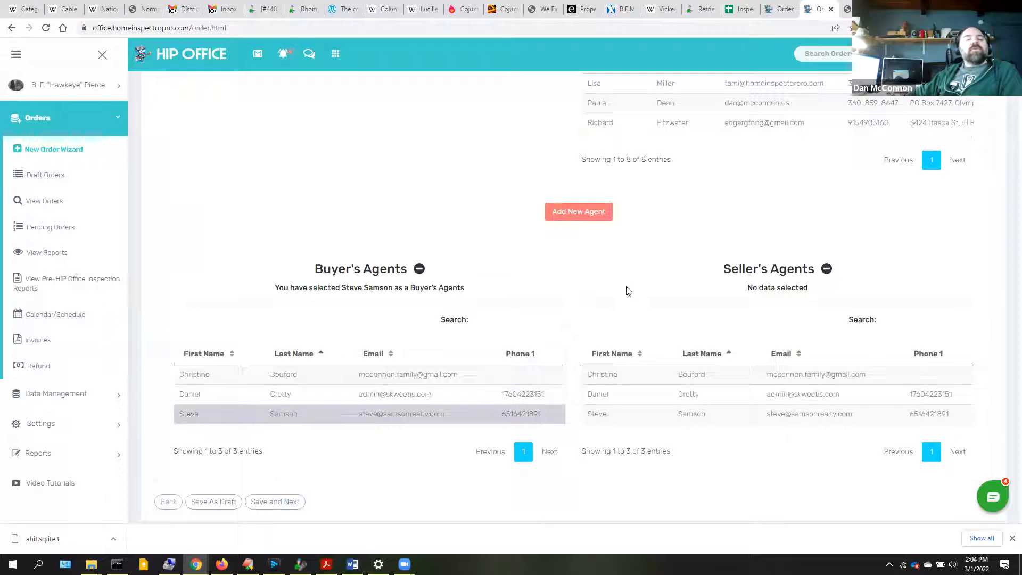
pyautogui.scroll(8, 448, 295)
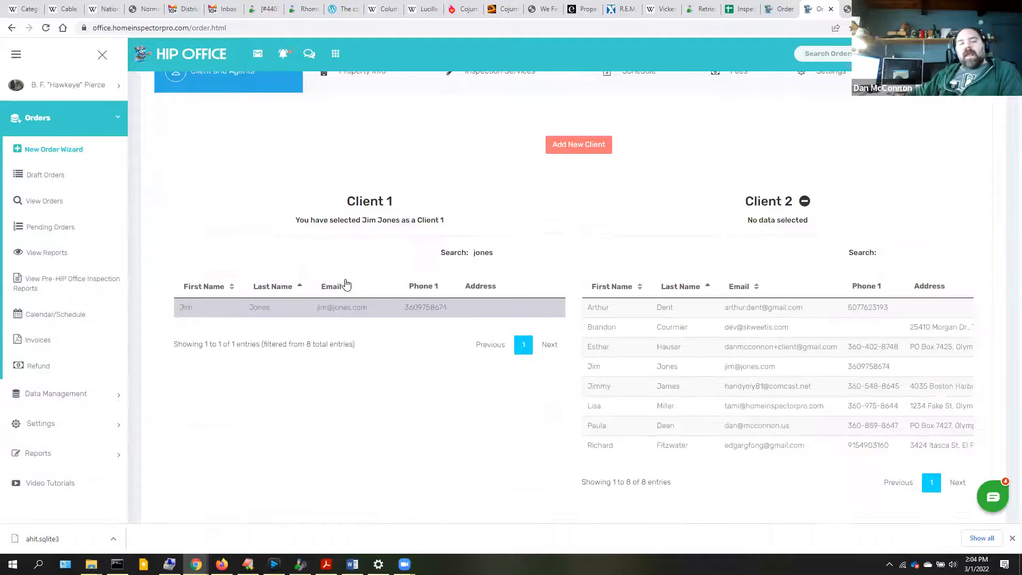
# - Save the client step and set the property address to the first suggested Lacey, Washington address
pyautogui.click(279, 156)
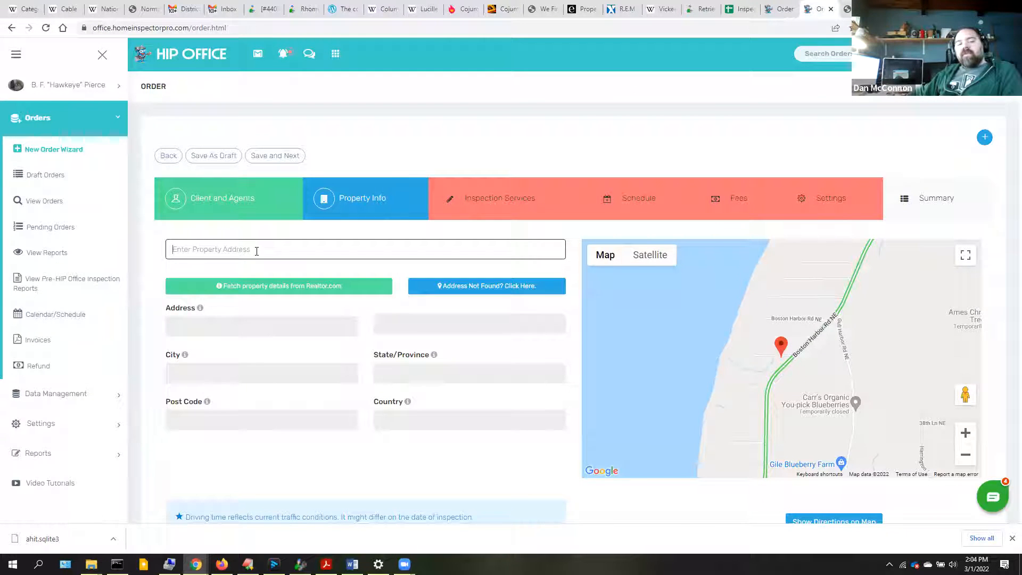
pyautogui.click(236, 249)
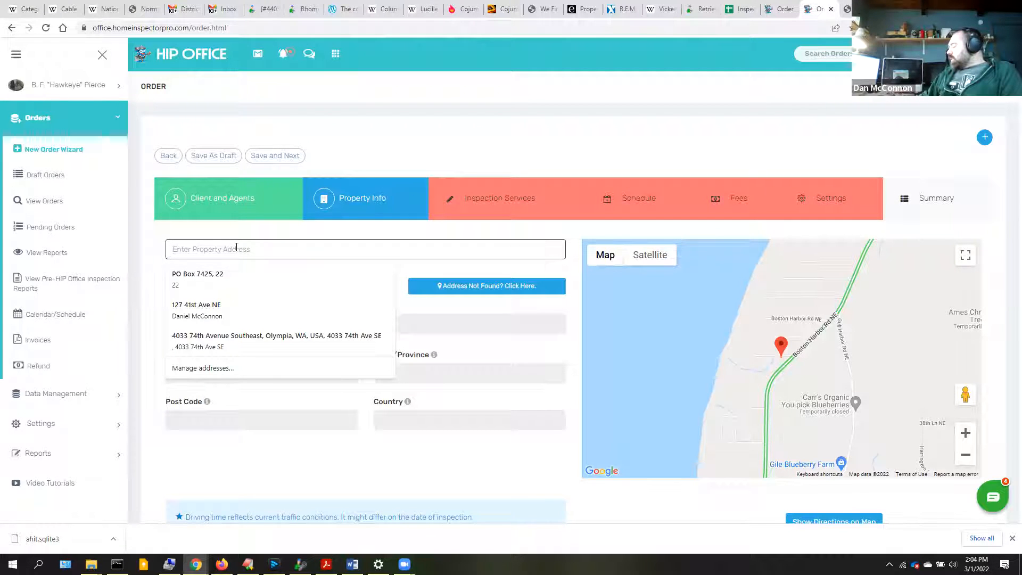
pyautogui.write('546+')
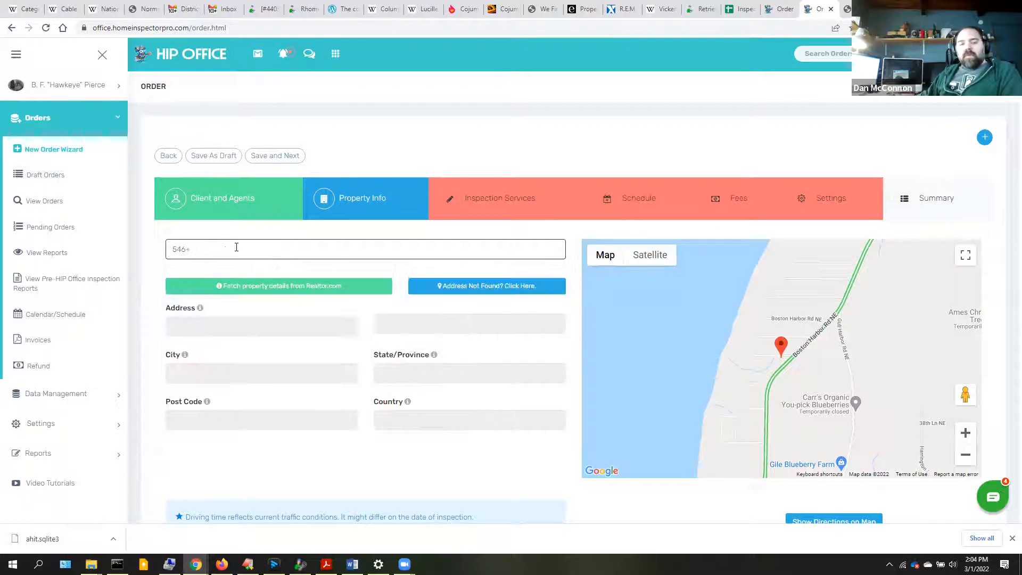
pyautogui.press('BackSpace')
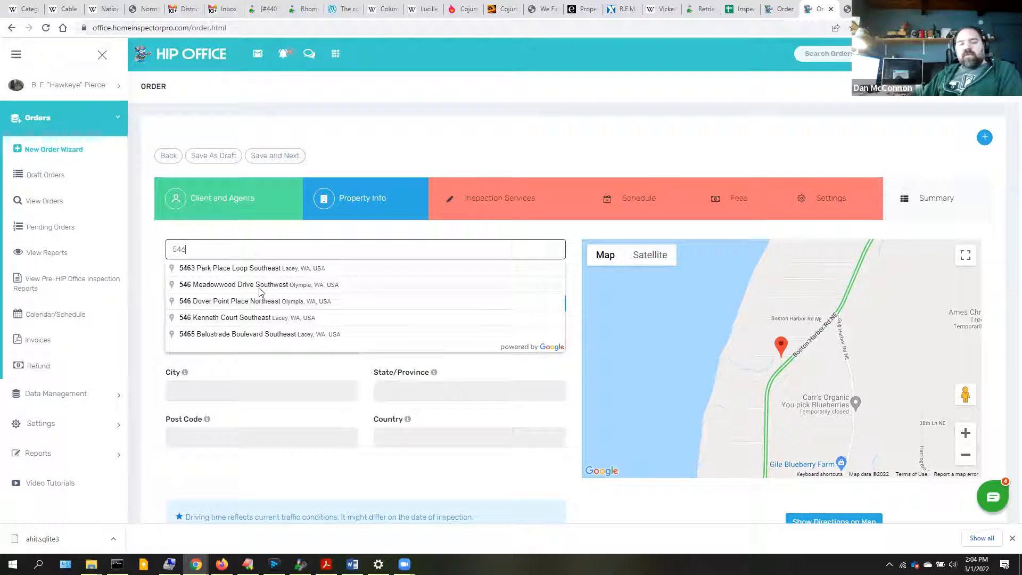
pyautogui.click(212, 271)
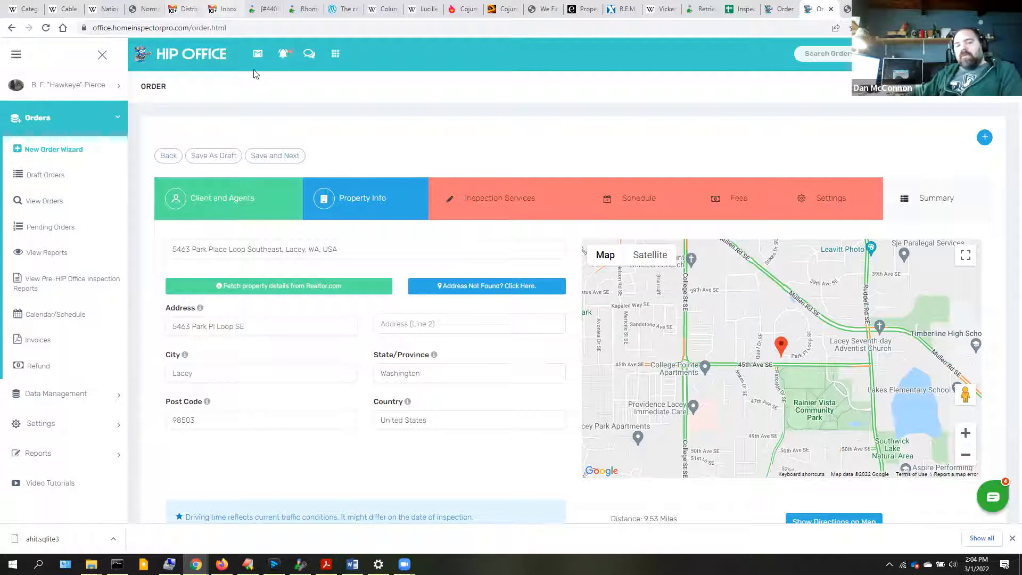
# - Look up the property location by post code 98501, giving Tumwater, Washington
pyautogui.click(476, 286)
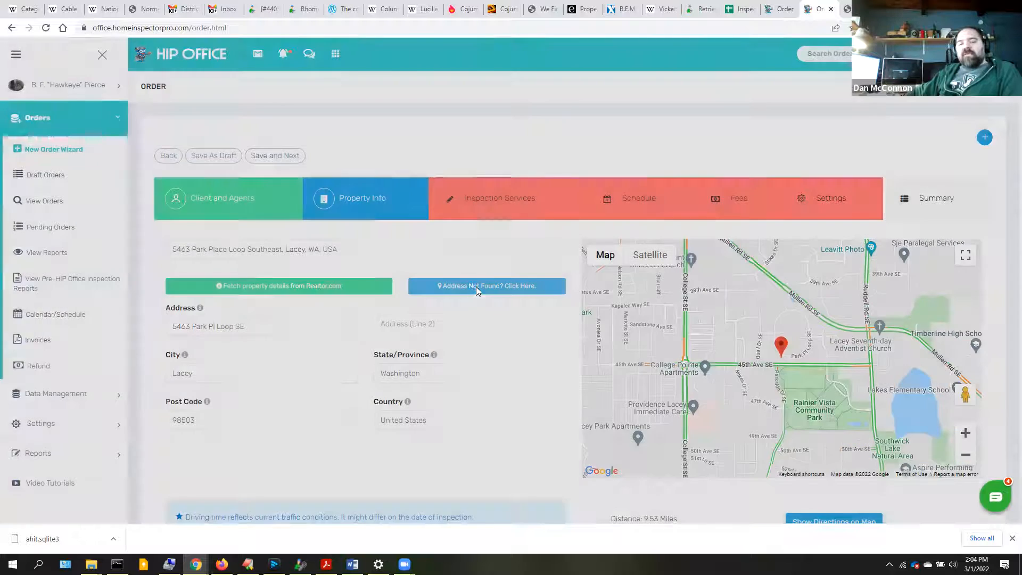
pyautogui.click(479, 122)
pyautogui.write('98501')
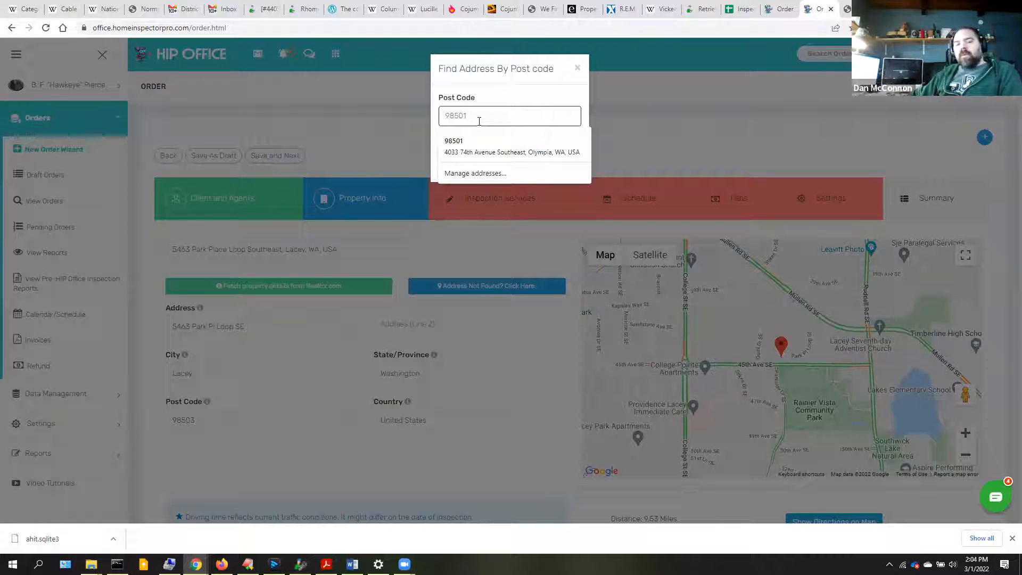
pyautogui.press('Tab')
pyautogui.click(566, 166)
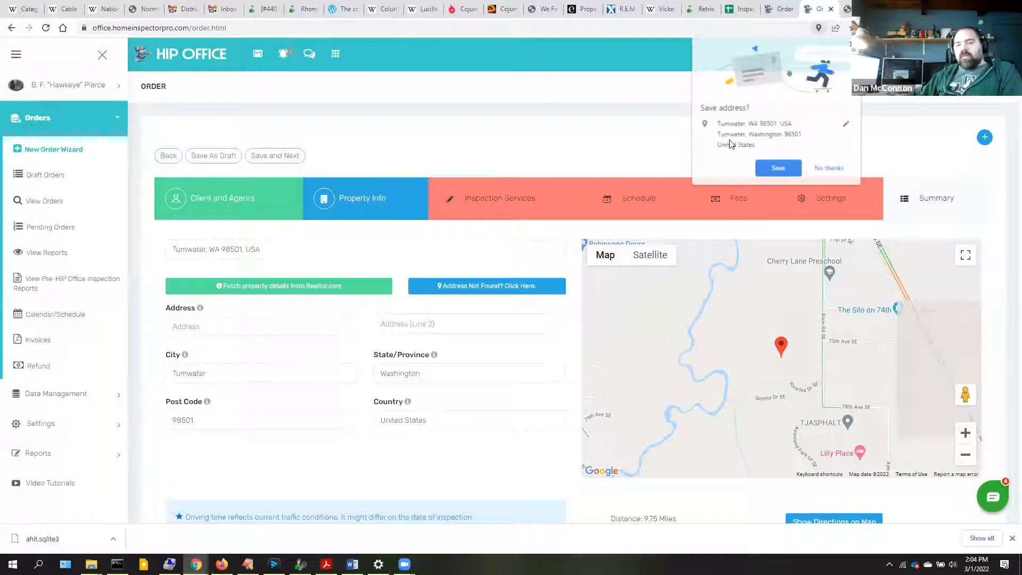
pyautogui.click(834, 170)
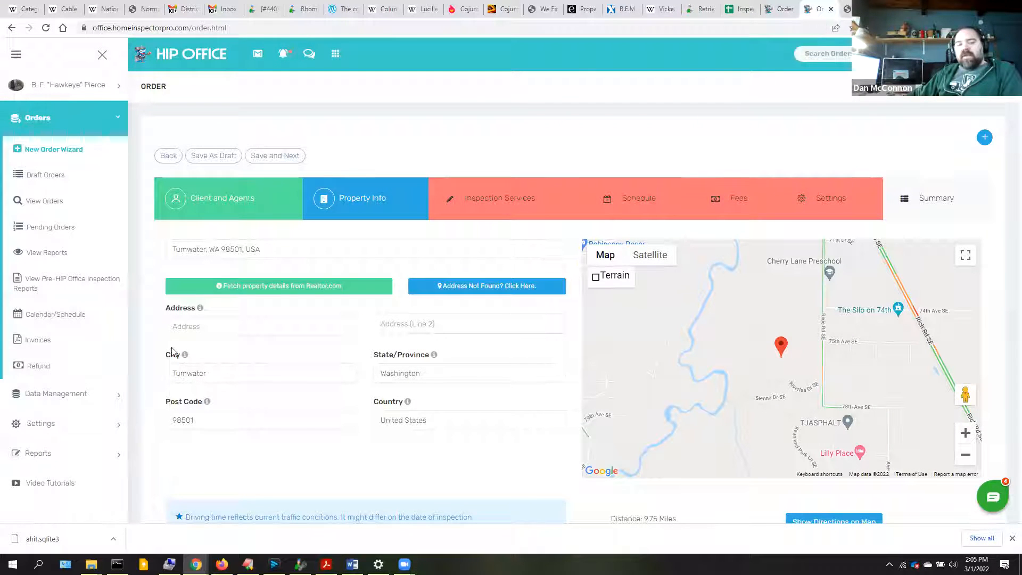
# - Replace the property address with the suggested Olympia, Washington 98506 street address
pyautogui.click(196, 331)
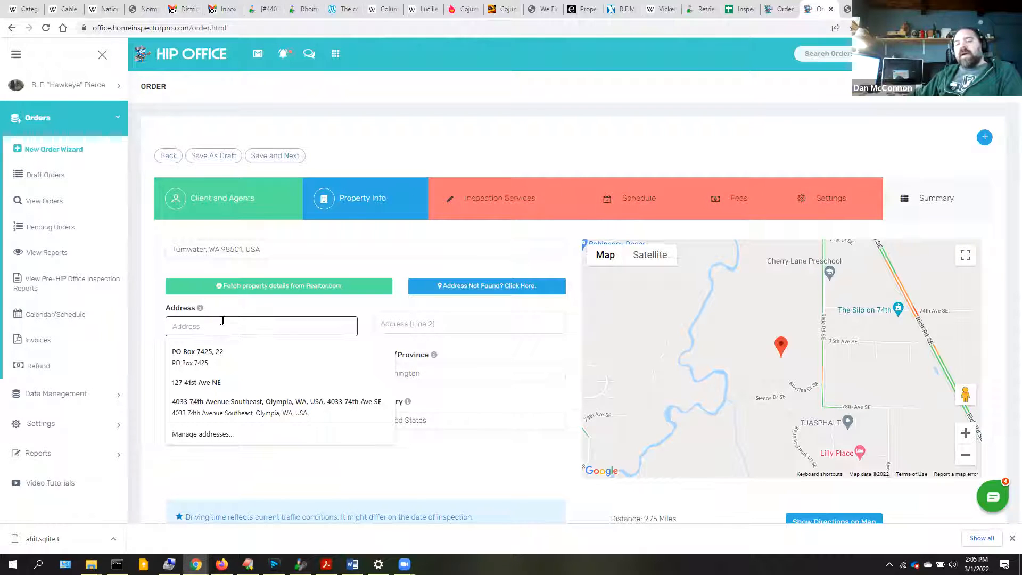
pyautogui.click(362, 145)
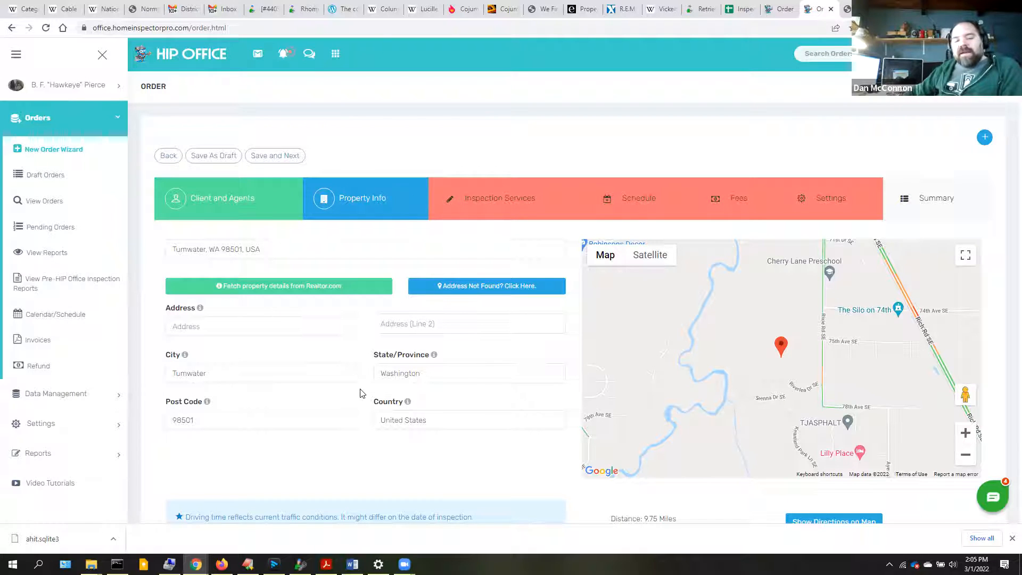
pyautogui.moveTo(262, 250); pyautogui.dragTo(133, 257)
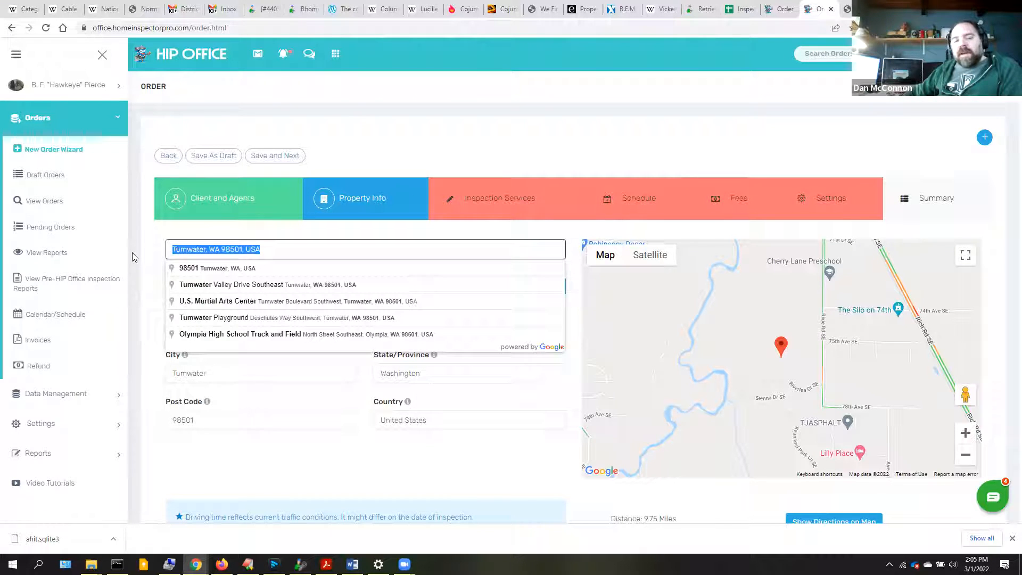
pyautogui.write('54')
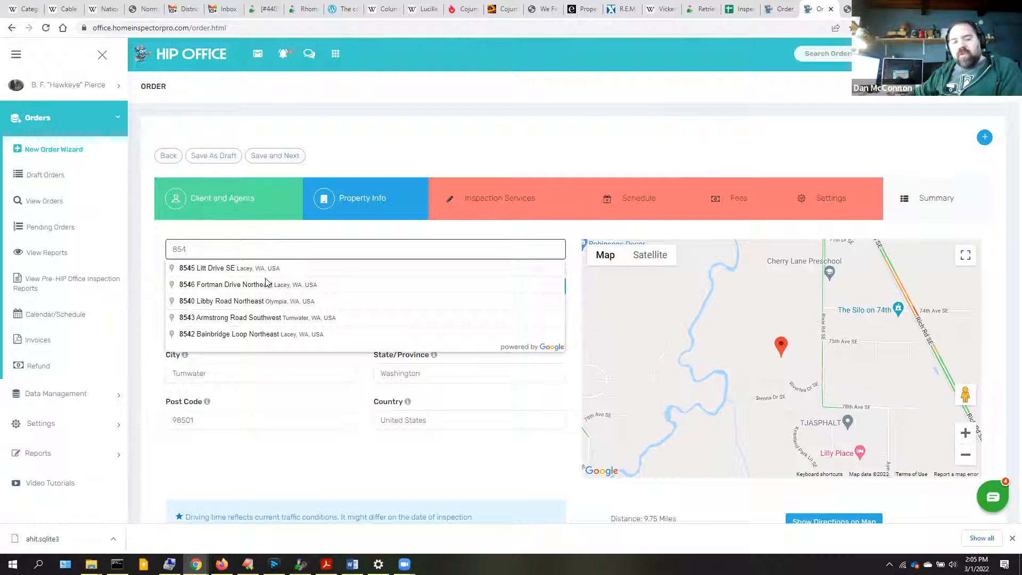
pyautogui.click(247, 300)
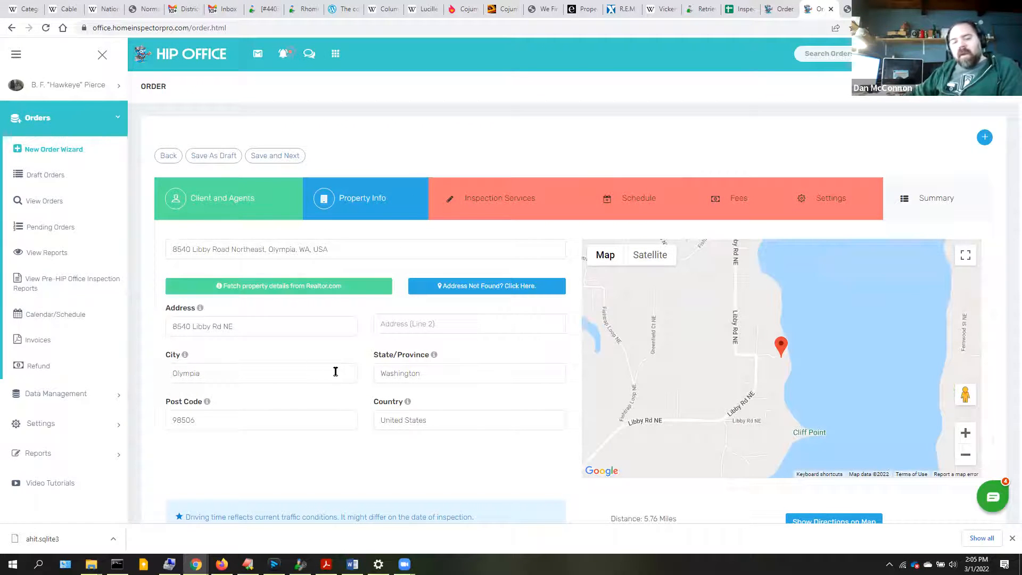
pyautogui.scroll(-3, 331, 395)
pyautogui.scroll(1, 331, 395)
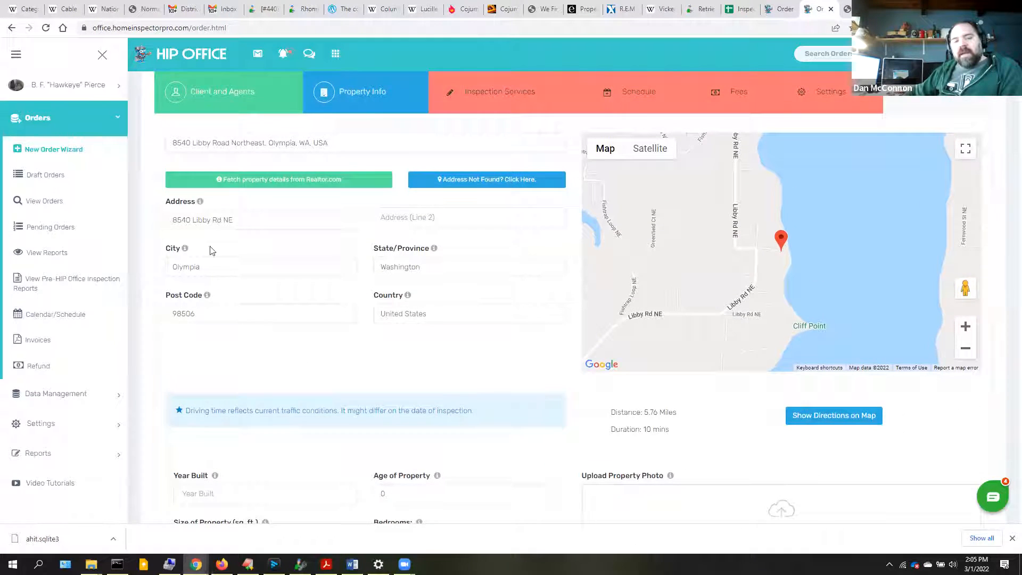
# - Fetch Realtor.com details: built 1976, age 46, 2178 sq ft, 3 bedrooms, 5.76 miles away
pyautogui.click(272, 183)
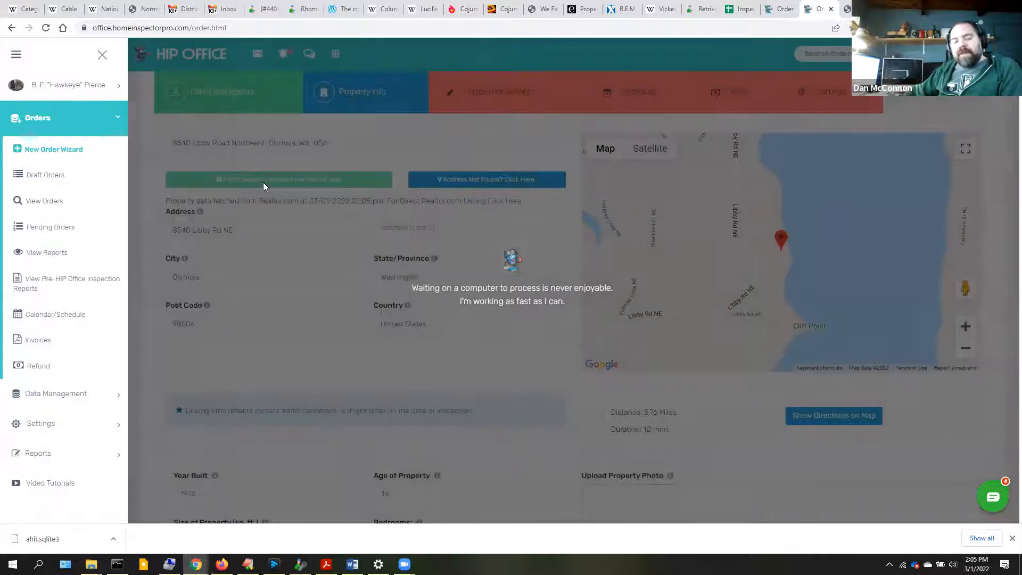
pyautogui.scroll(-1, 286, 434)
pyautogui.scroll(-1, 298, 421)
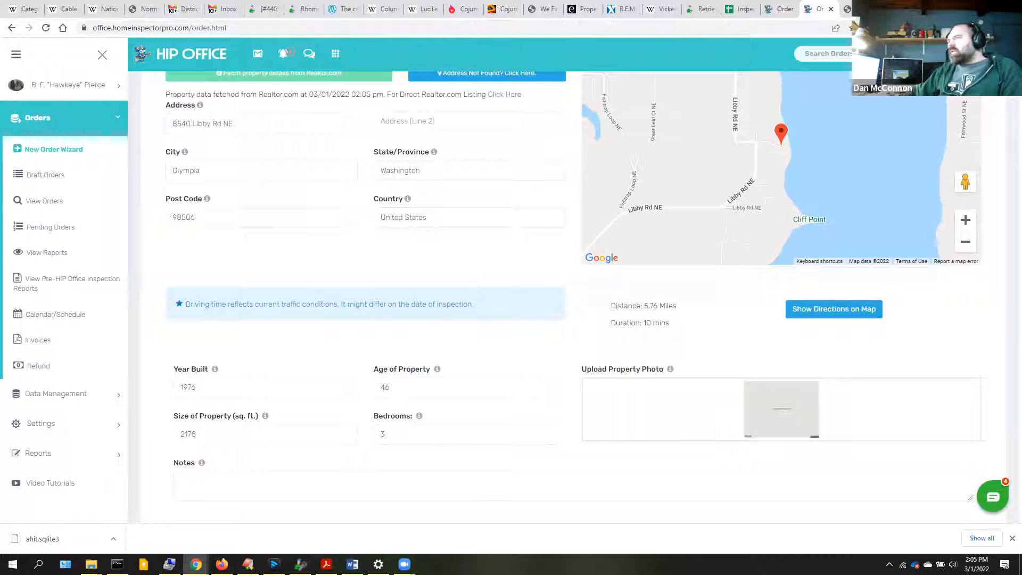
pyautogui.scroll(3, 229, 198)
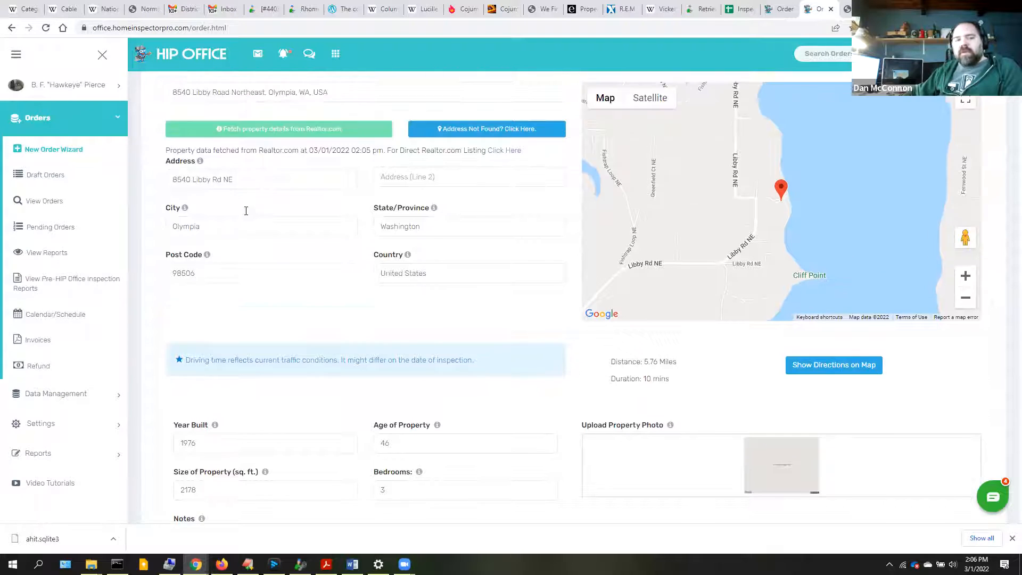
# - Replace the property address with a suggested Tumwater, Washington 98501 street address
pyautogui.moveTo(354, 199); pyautogui.dragTo(128, 202)
pyautogui.write('5')
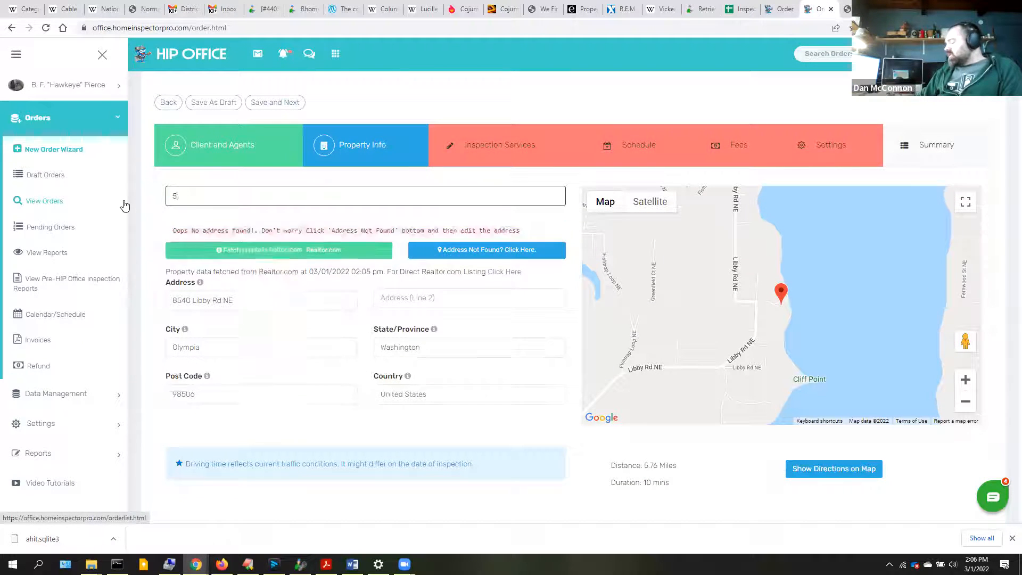
pyautogui.write('11 bl')
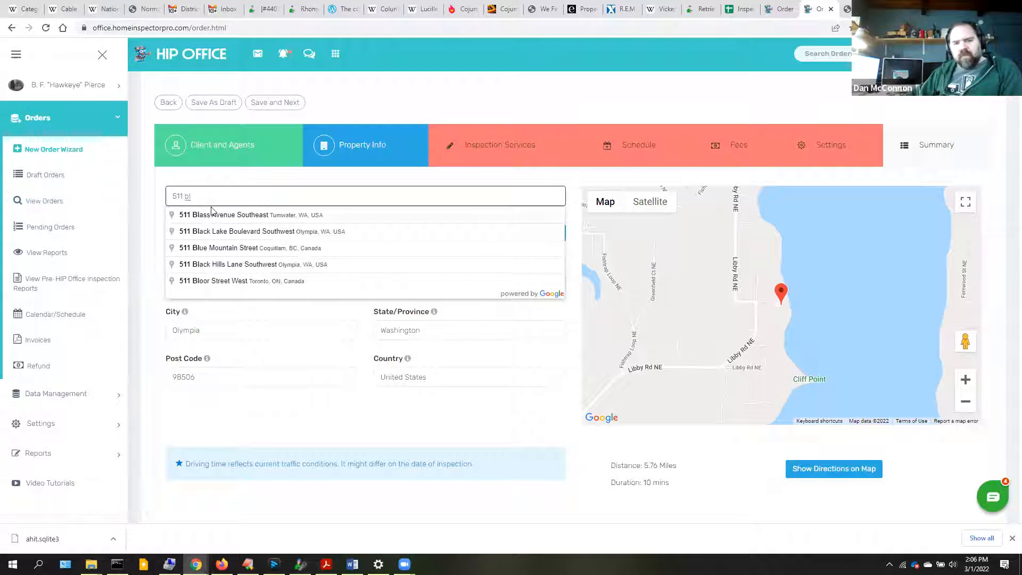
pyautogui.click(212, 215)
# - Fetch its Realtor.com details: built 1972, 1624 sq ft, 3 bedrooms, with a photo
pyautogui.click(253, 232)
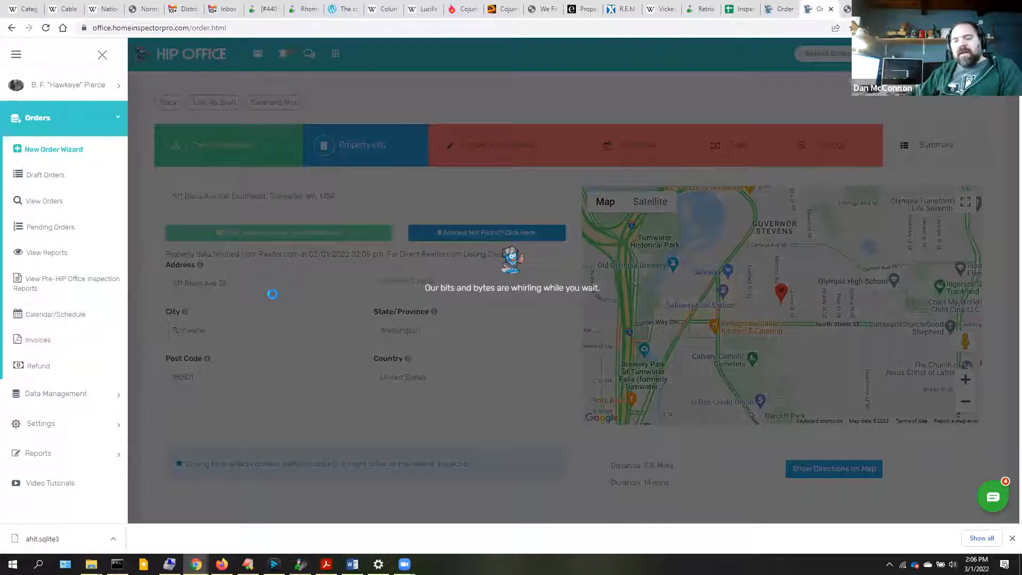
pyautogui.scroll(-4, 273, 295)
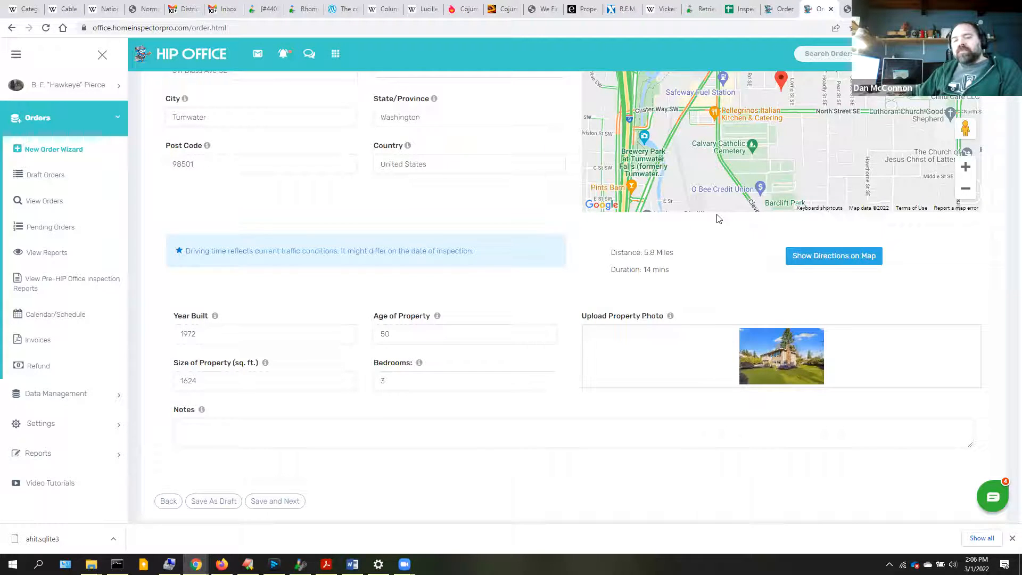
pyautogui.scroll(4, 492, 449)
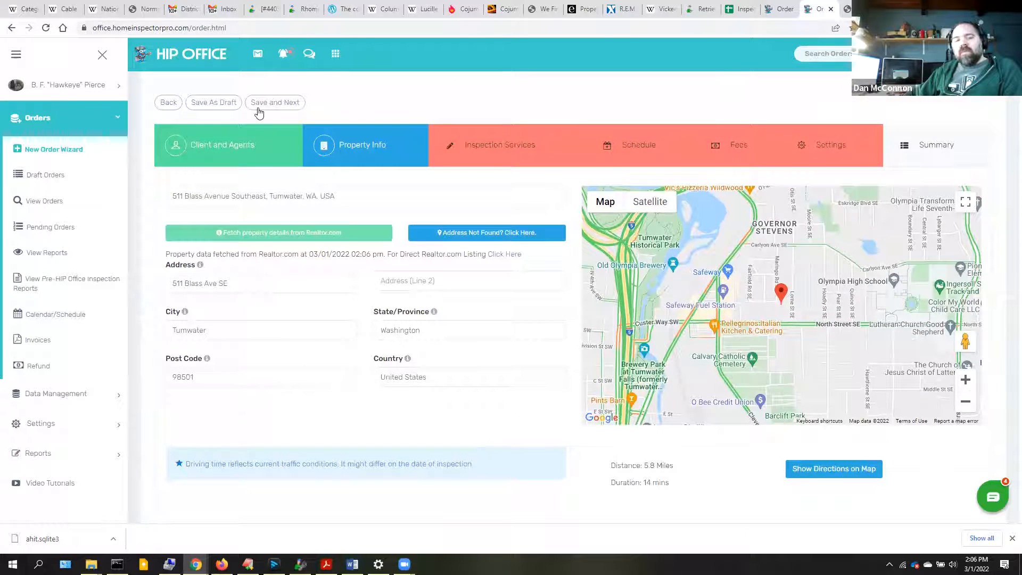
pyautogui.scroll(-3, 463, 305)
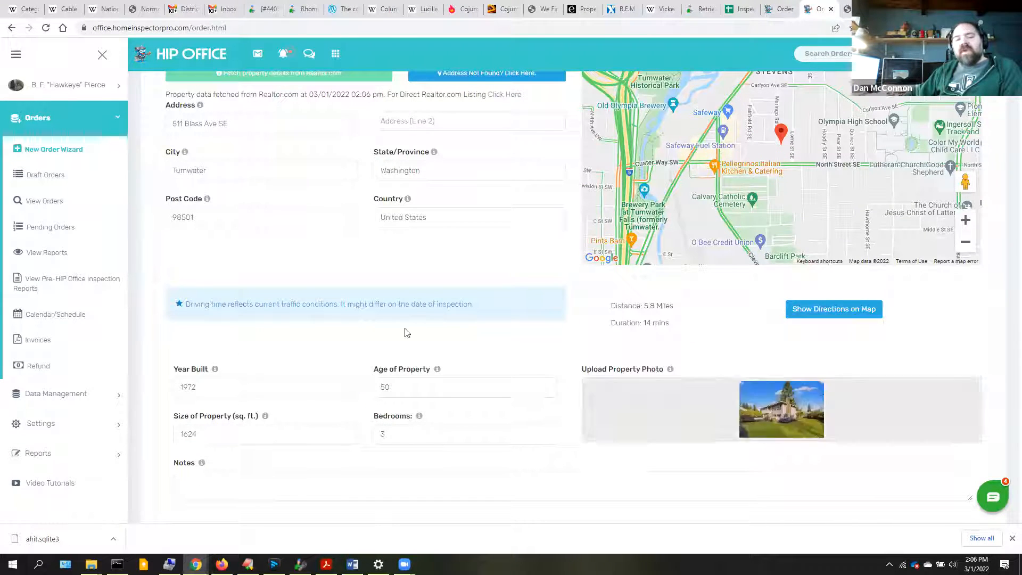
pyautogui.scroll(4, 299, 296)
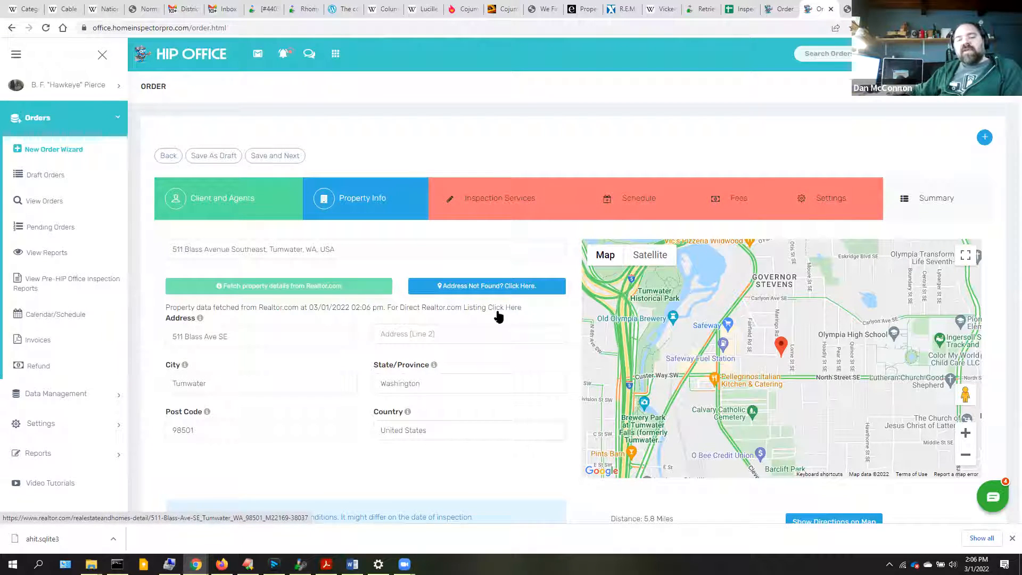
# - Save property info and choose Residential Inspection as primary service, leaving add-ons empty
pyautogui.click(265, 158)
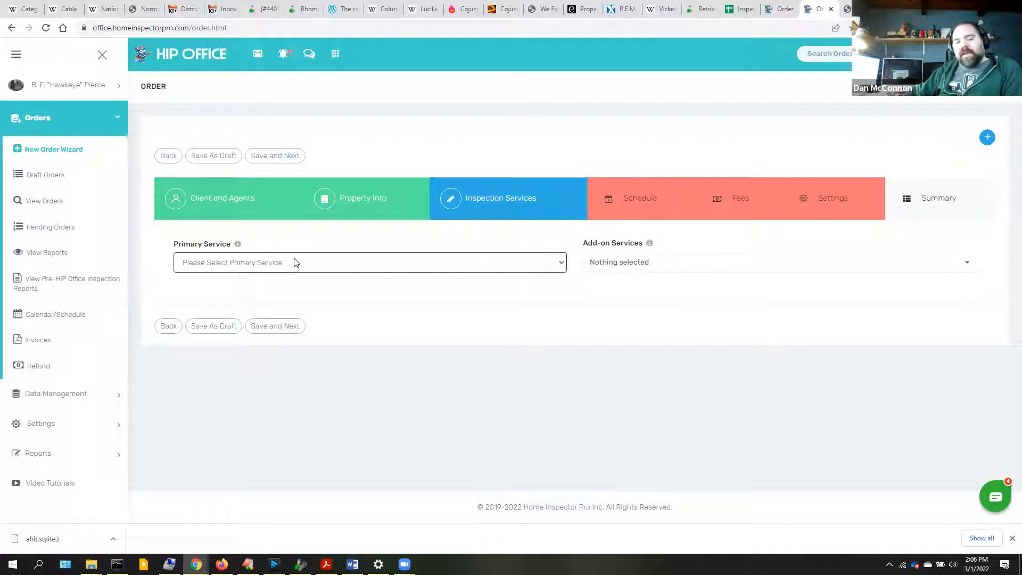
pyautogui.click(273, 266)
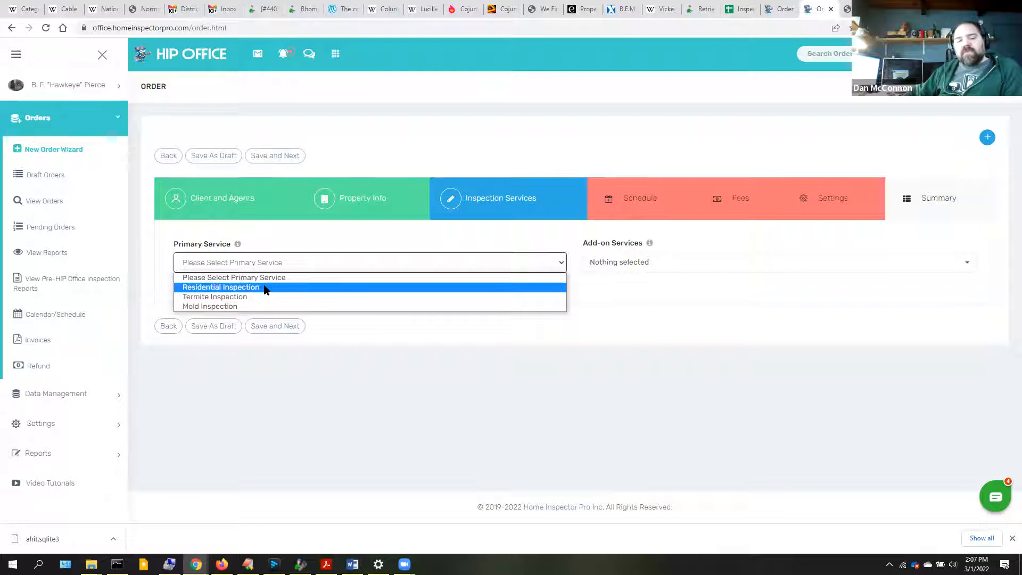
pyautogui.click(265, 288)
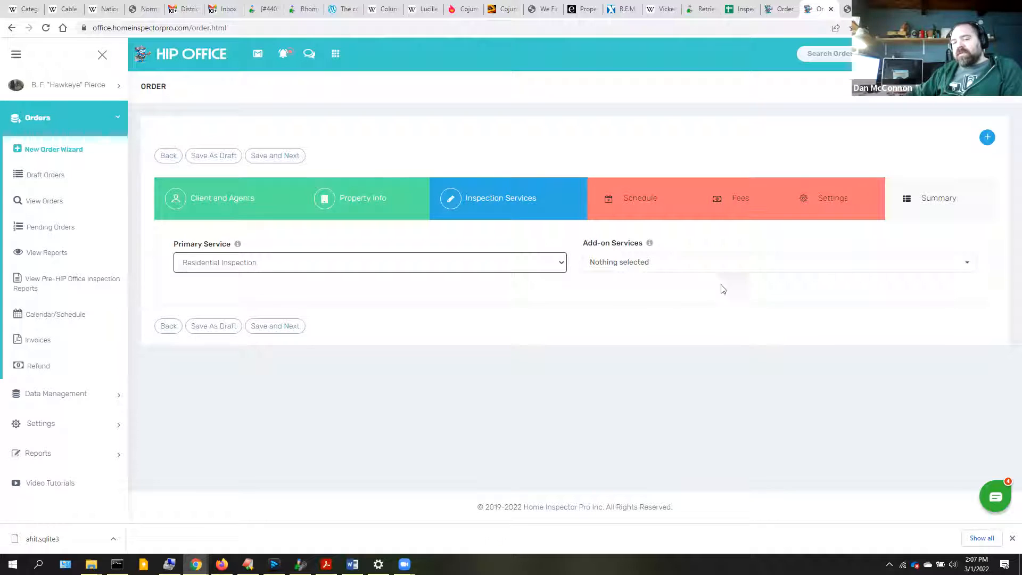
pyautogui.click(637, 269)
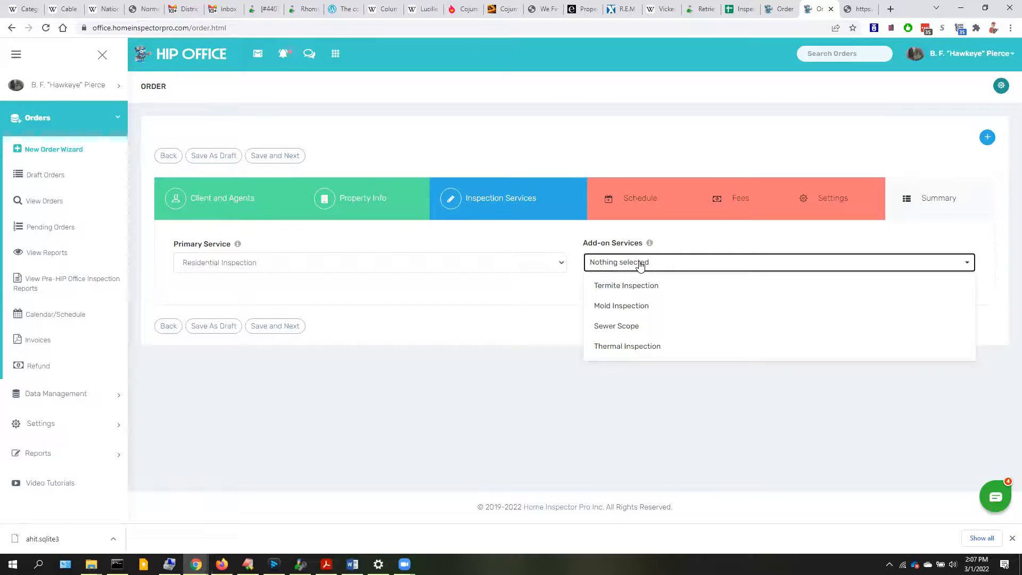
pyautogui.click(447, 243)
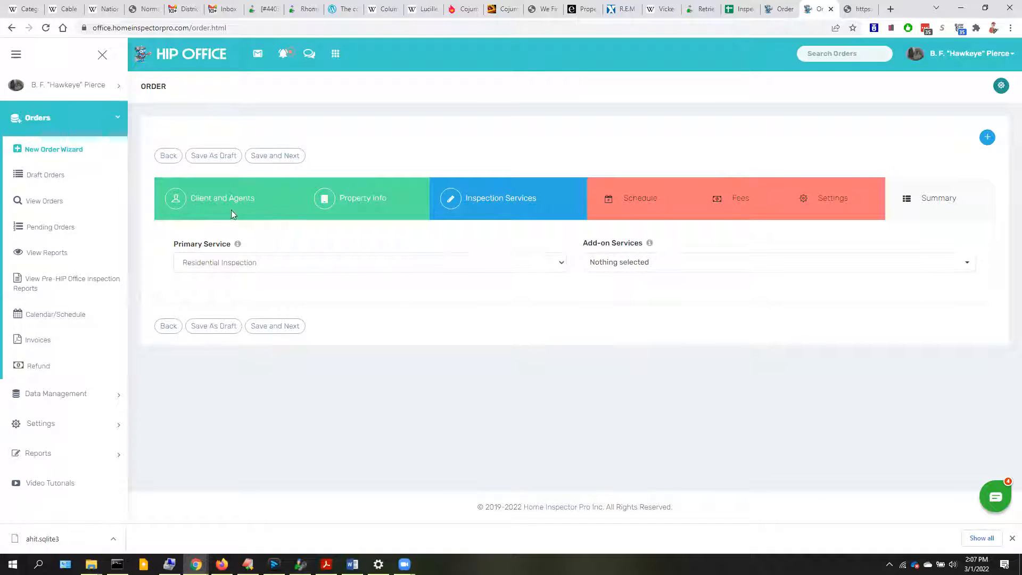
# - Step back through the order wizard to the Client and Agents step
pyautogui.click(168, 158)
pyautogui.click(168, 158)
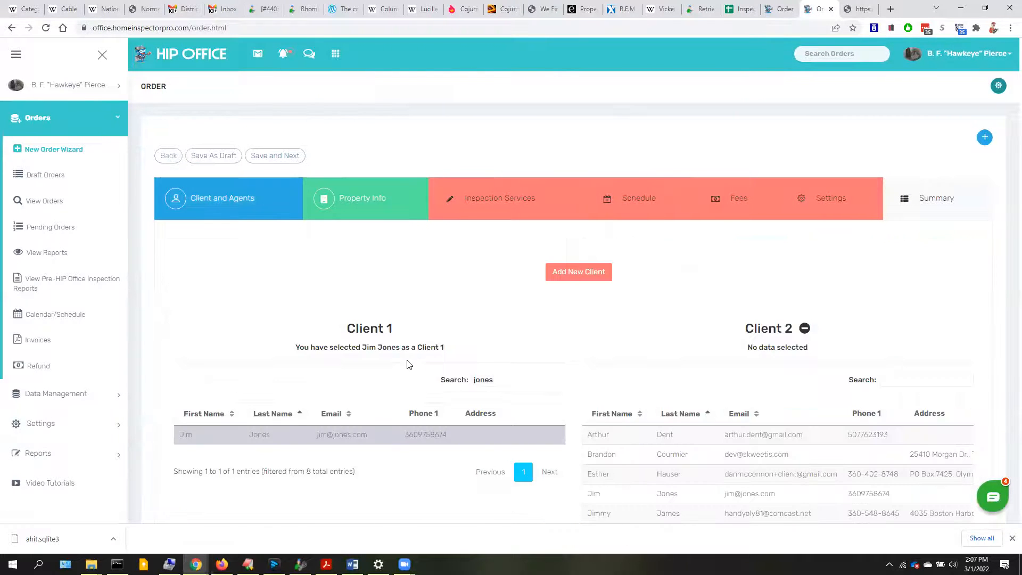
pyautogui.scroll(-3, 398, 295)
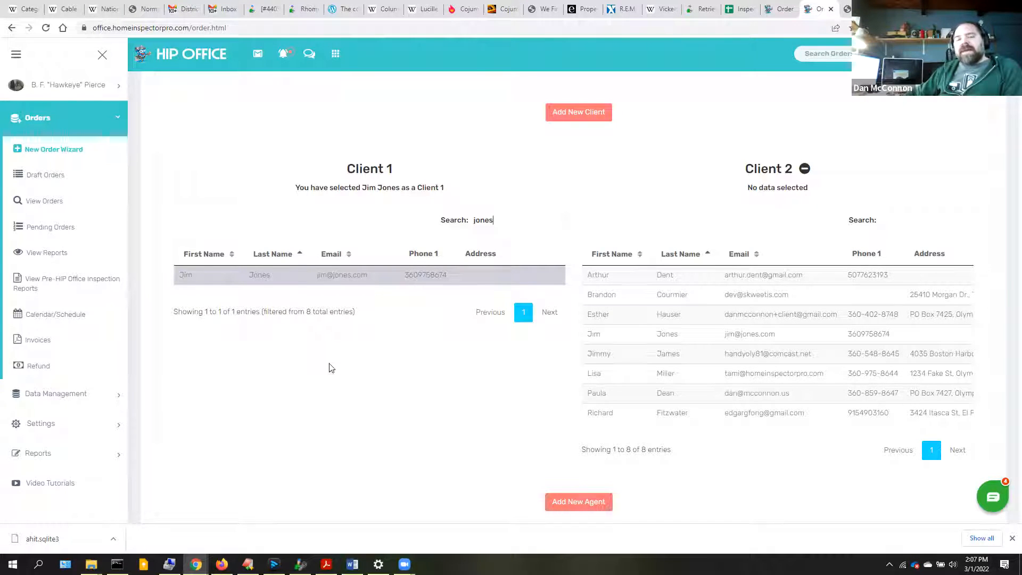
# - Open Data Management > Clients to list the eight active clients
pyautogui.click(77, 398)
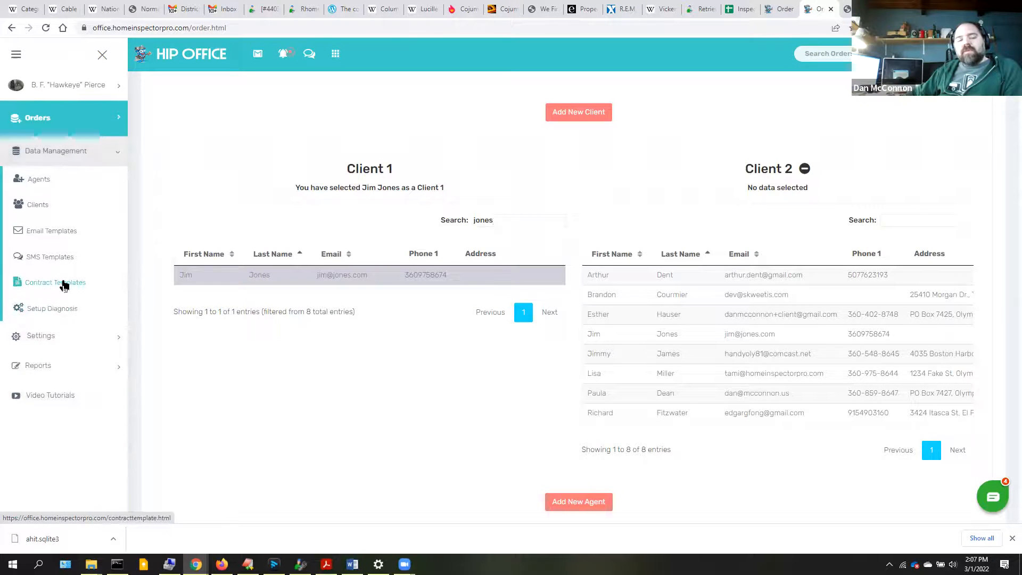
pyautogui.click(40, 208)
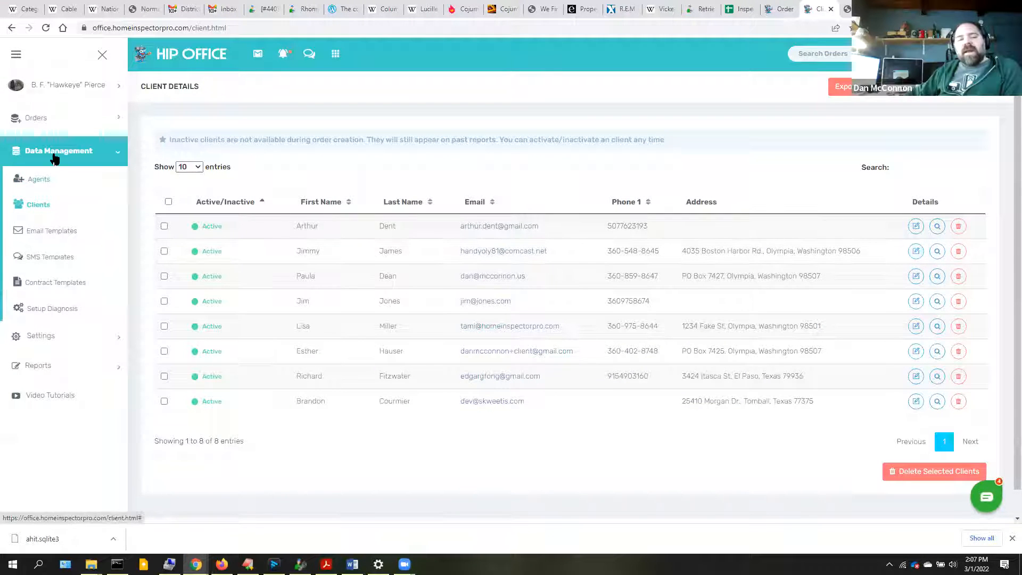
pyautogui.click(33, 118)
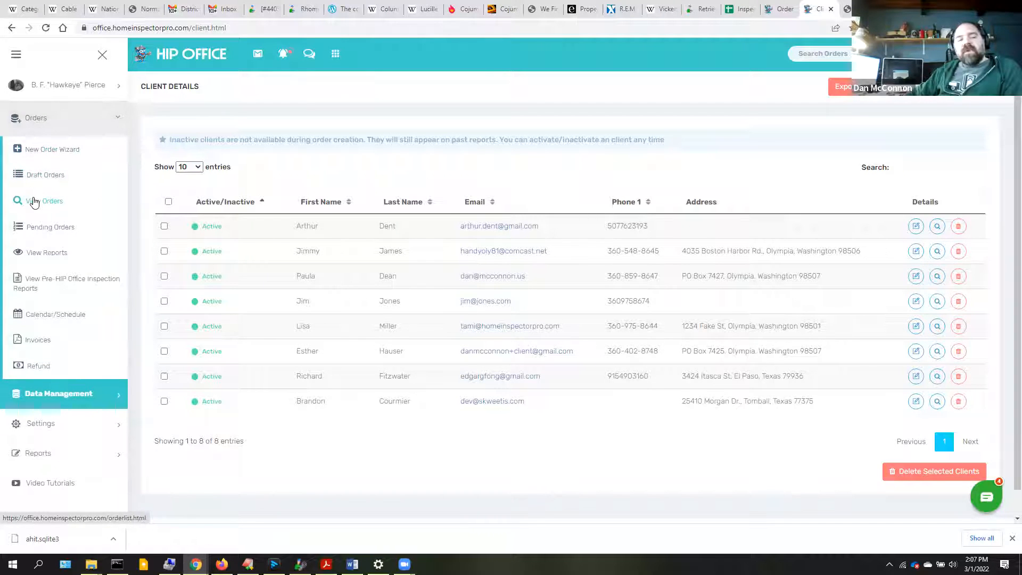
# - Reopen the saved draft order in the New Order Wizard at Inspection Services
pyautogui.click(43, 151)
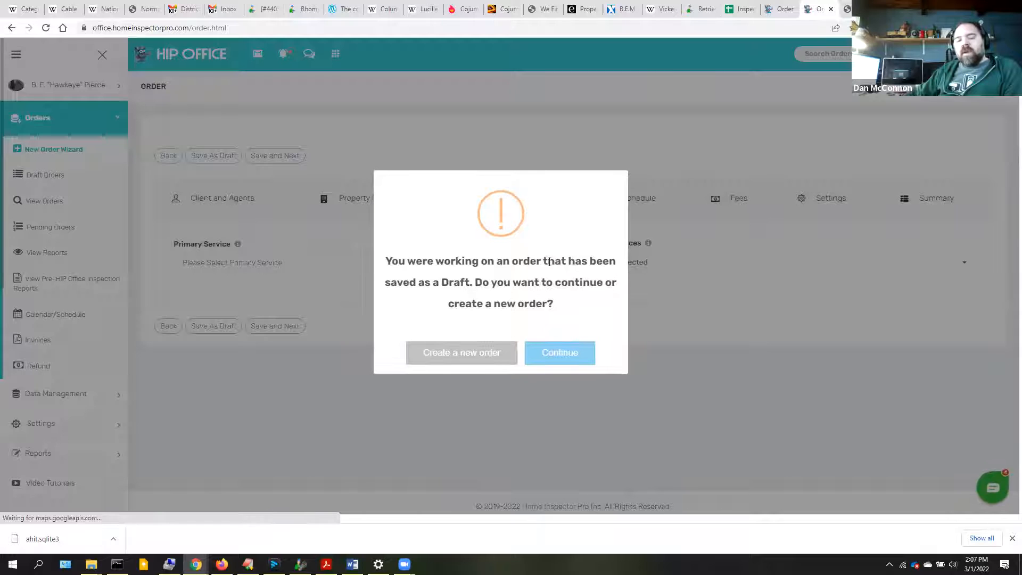
pyautogui.click(558, 360)
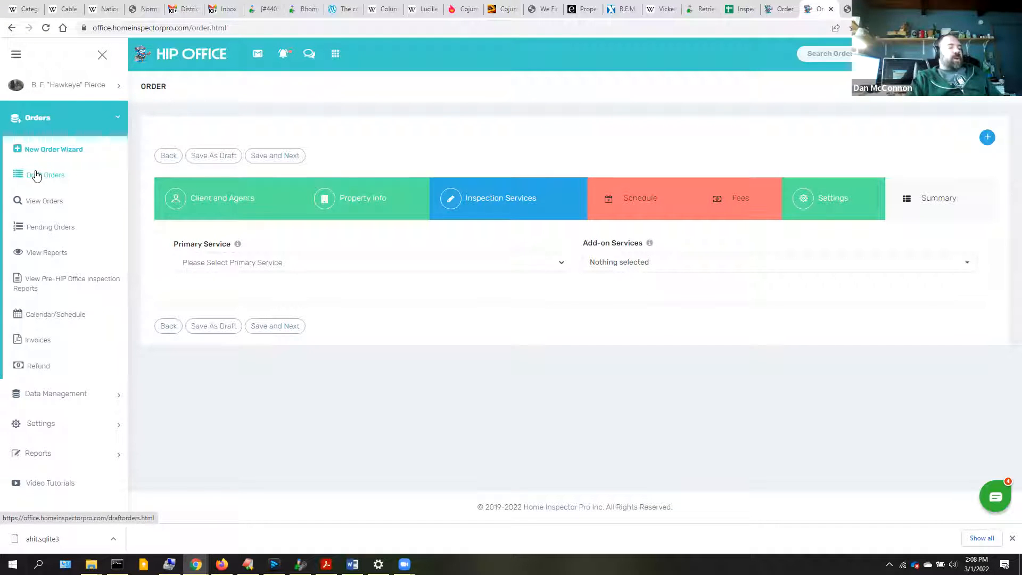
# - Choose Residential Inspection with Sewer Scope and Thermal Inspection add-ons, then save the services
pyautogui.click(307, 264)
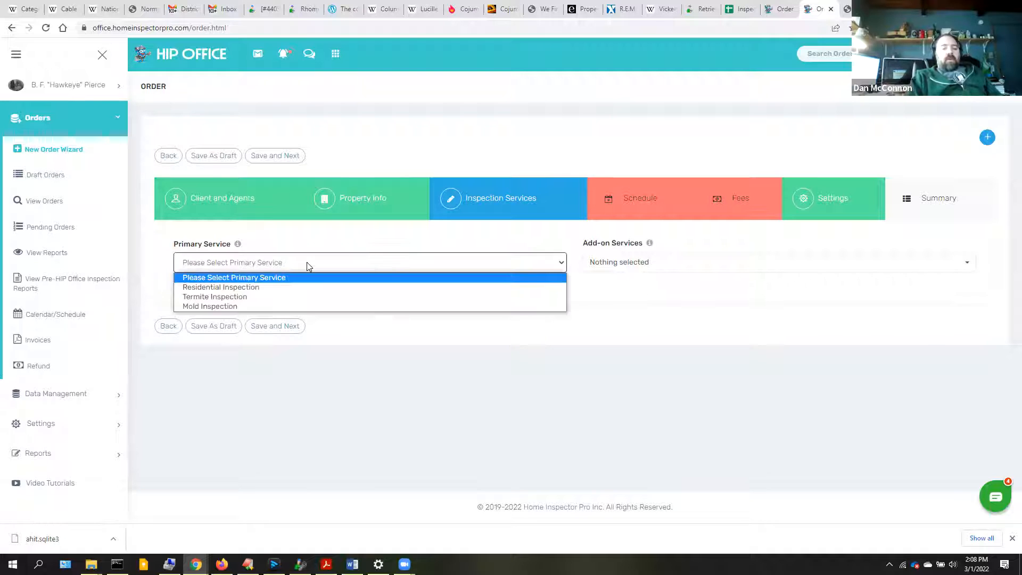
pyautogui.click(271, 288)
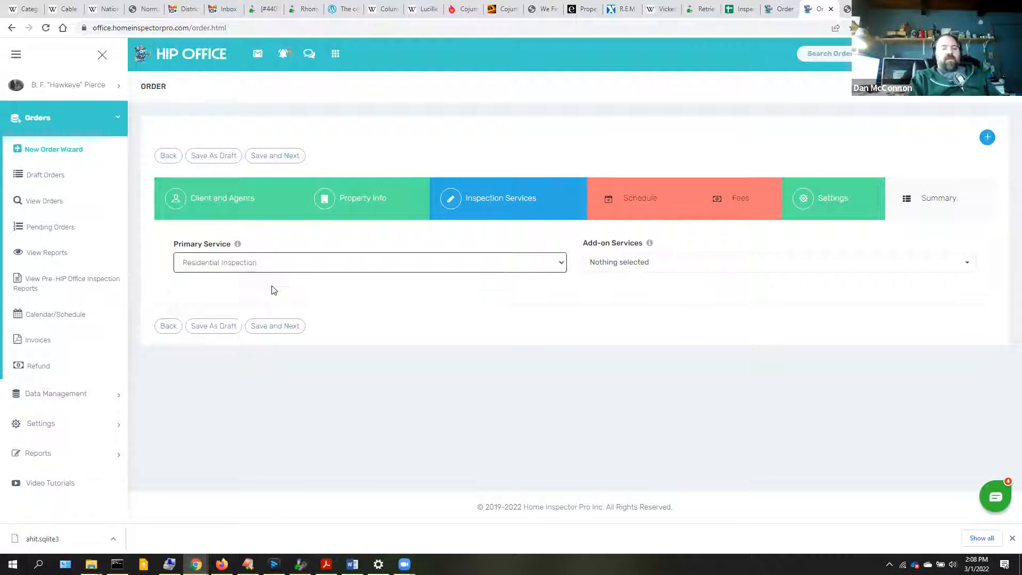
pyautogui.click(653, 267)
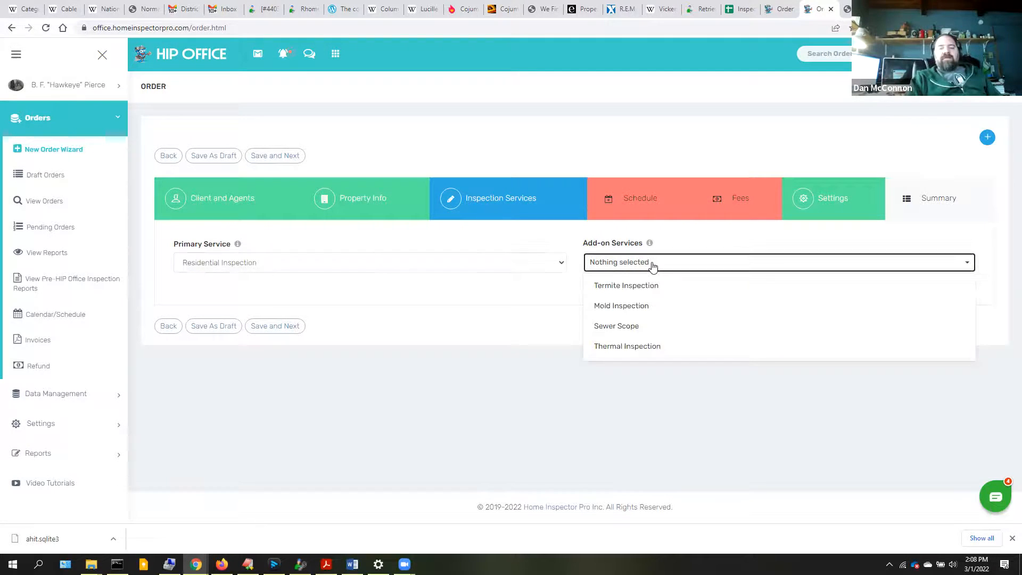
pyautogui.click(629, 335)
pyautogui.click(625, 345)
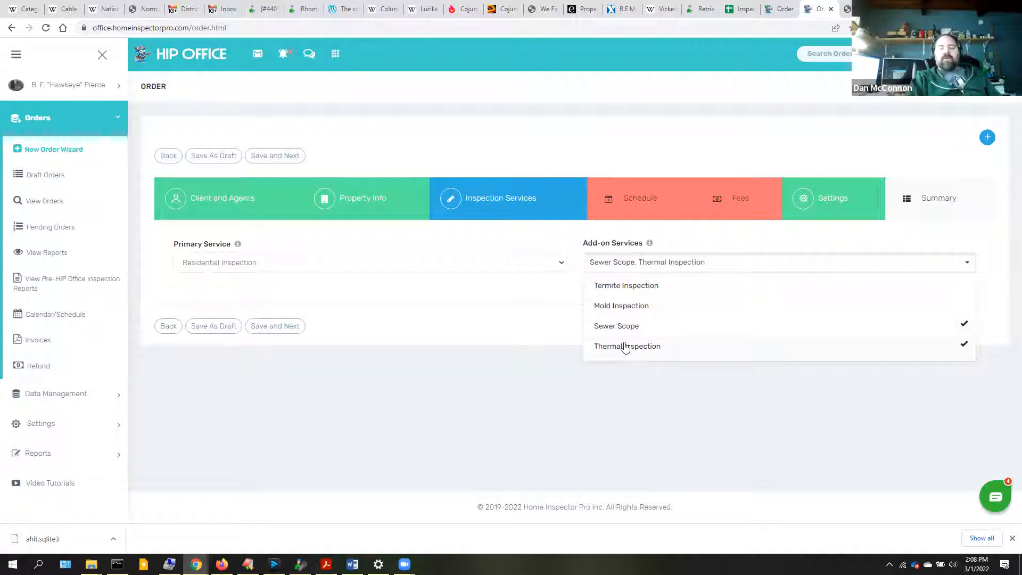
pyautogui.click(266, 301)
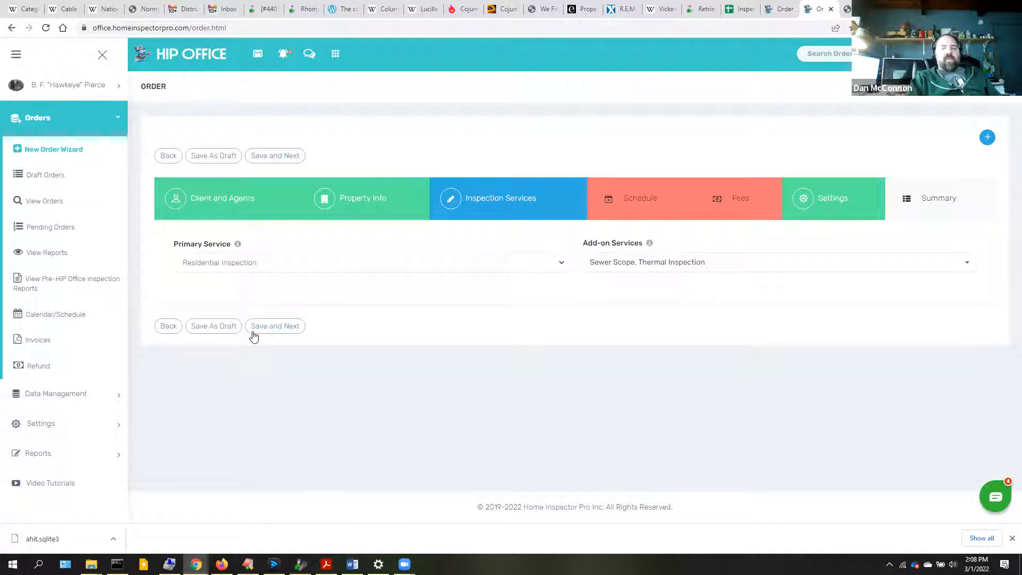
pyautogui.click(269, 326)
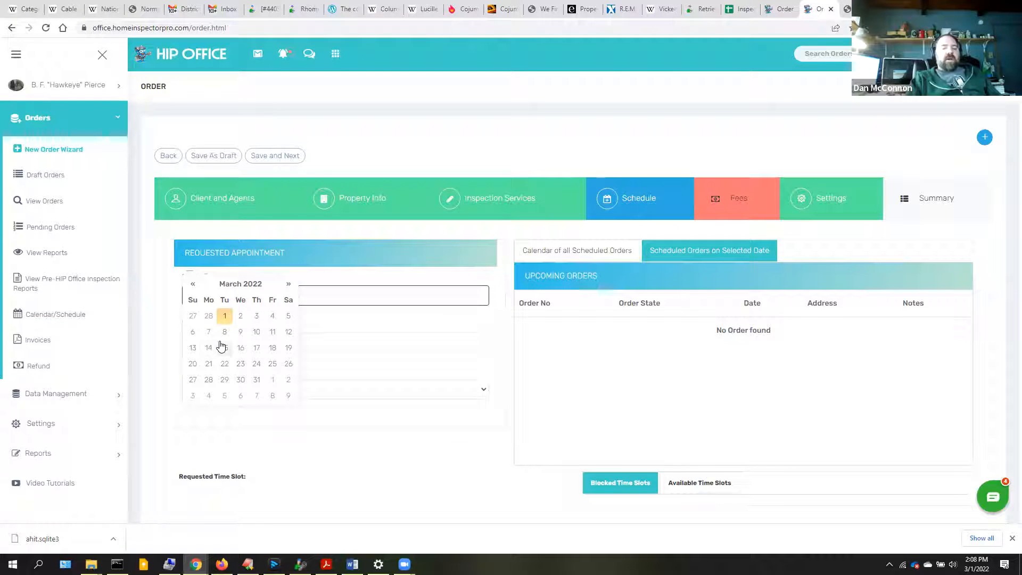
# - Set the appointment date to March 14, 2022 and list its available time slots
pyautogui.click(273, 332)
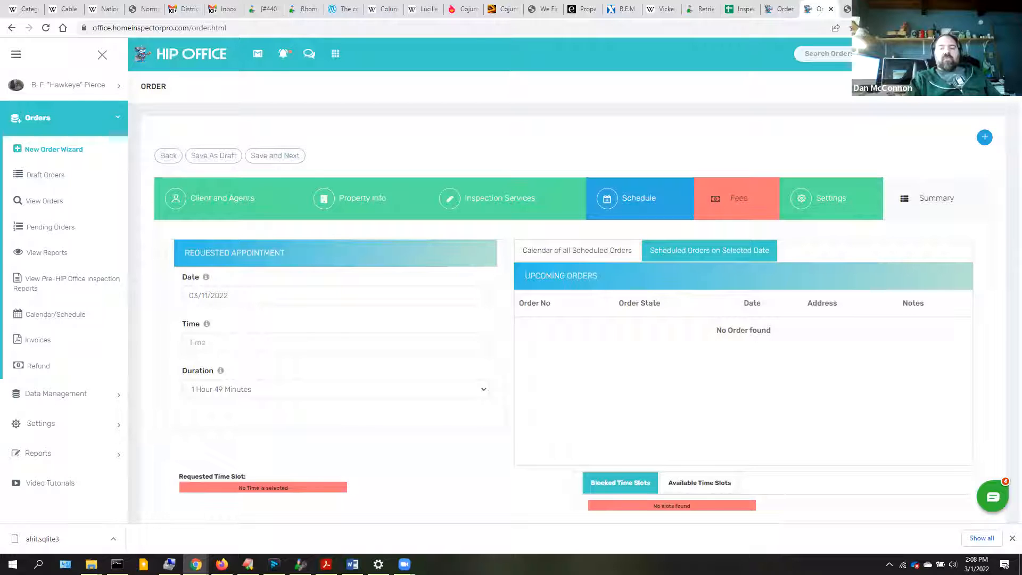
pyautogui.moveTo(1005, 128); pyautogui.dragTo(1005, 193)
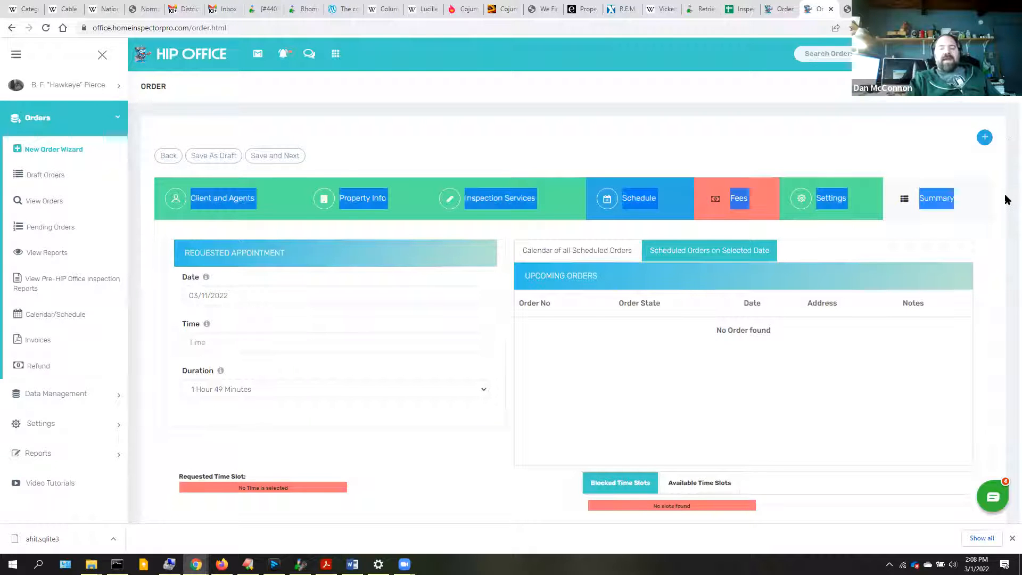
pyautogui.click(502, 353)
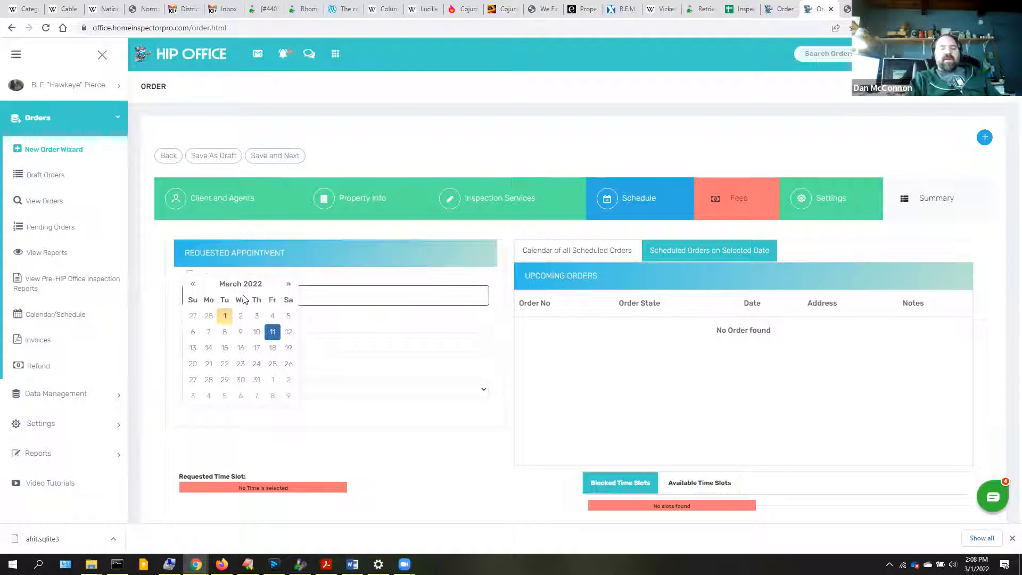
pyautogui.click(256, 336)
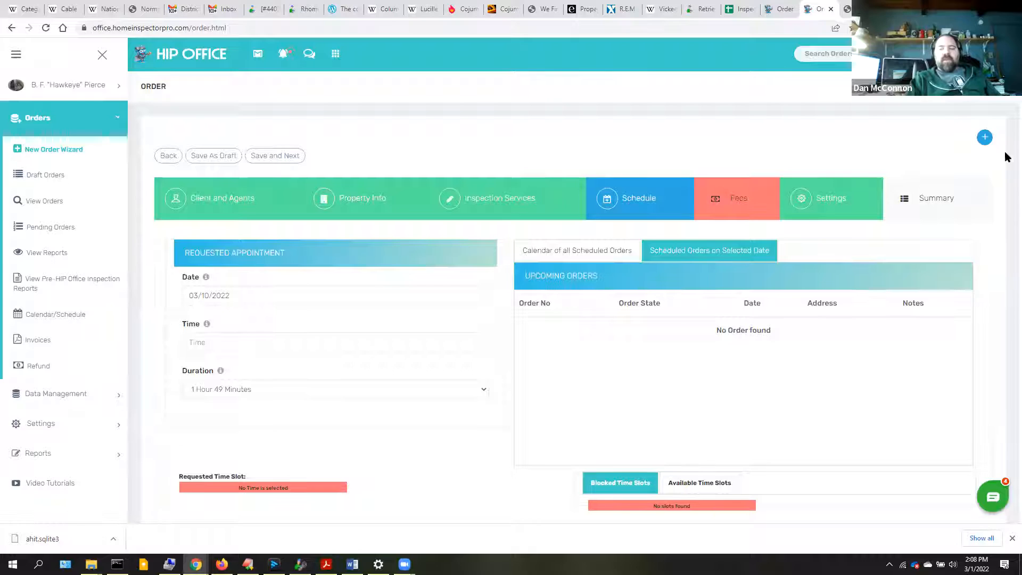
pyautogui.moveTo(1006, 238); pyautogui.dragTo(1006, 370)
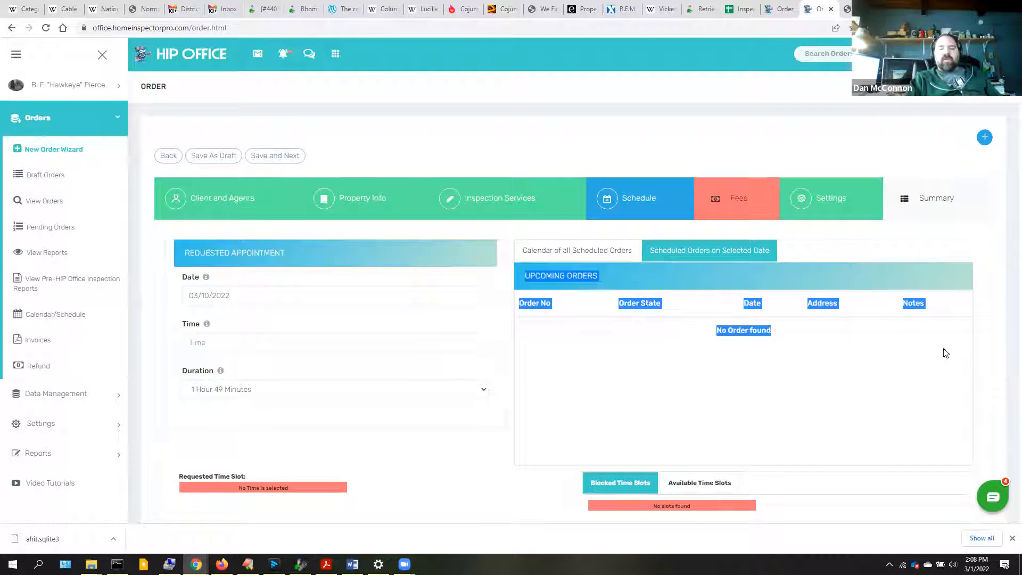
pyautogui.click(833, 250)
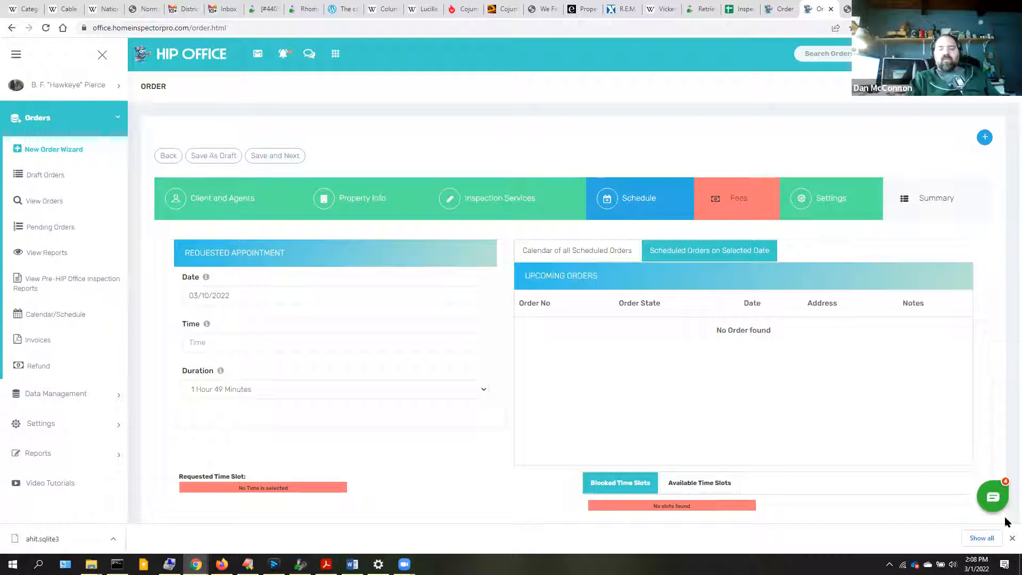
pyautogui.click(1011, 539)
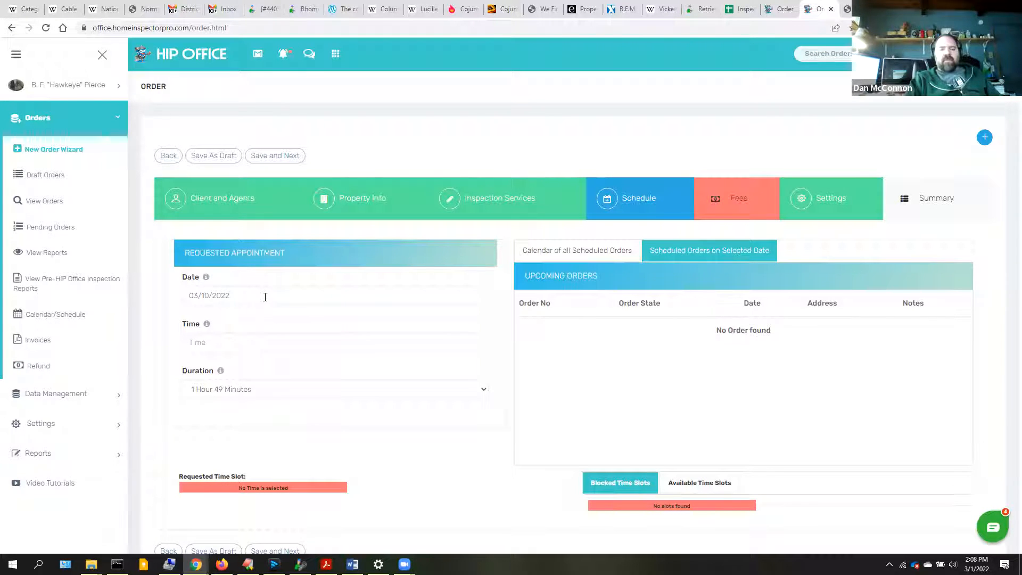
pyautogui.click(266, 297)
pyautogui.click(209, 348)
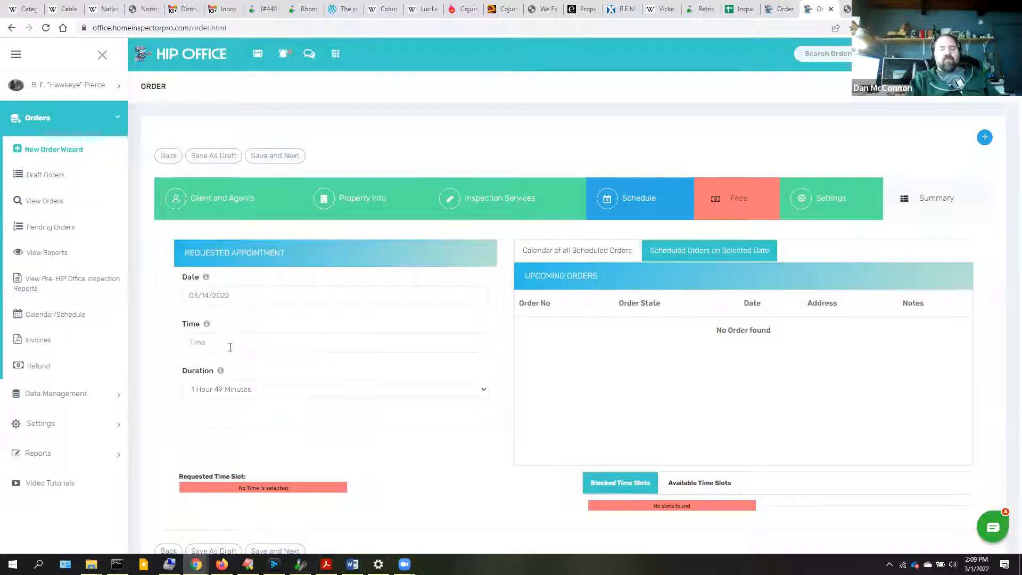
pyautogui.click(712, 485)
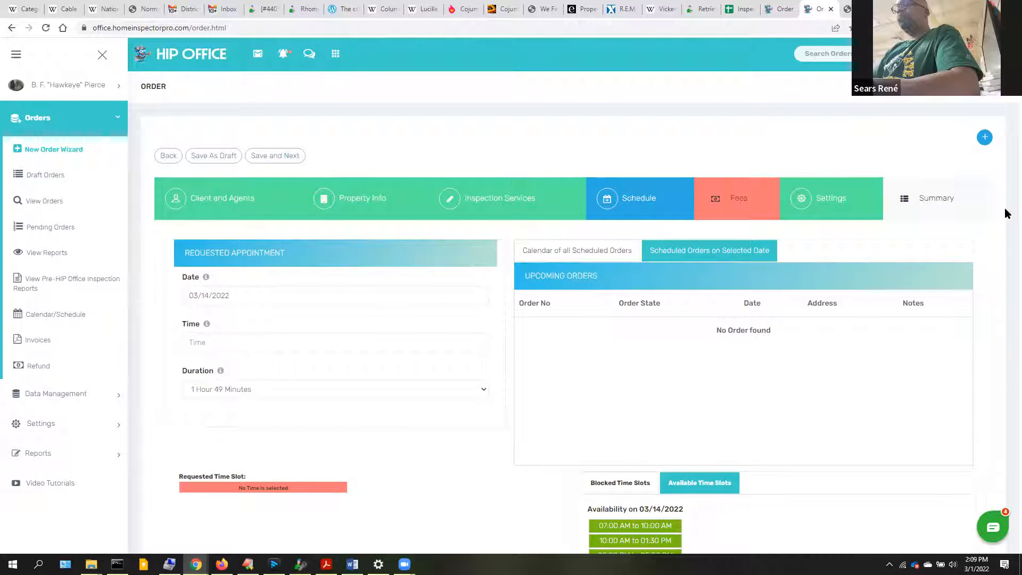
# - Keep the date at 03/14/2022 and set the appointment time to 07:30 AM
pyautogui.click(243, 296)
pyautogui.click(272, 334)
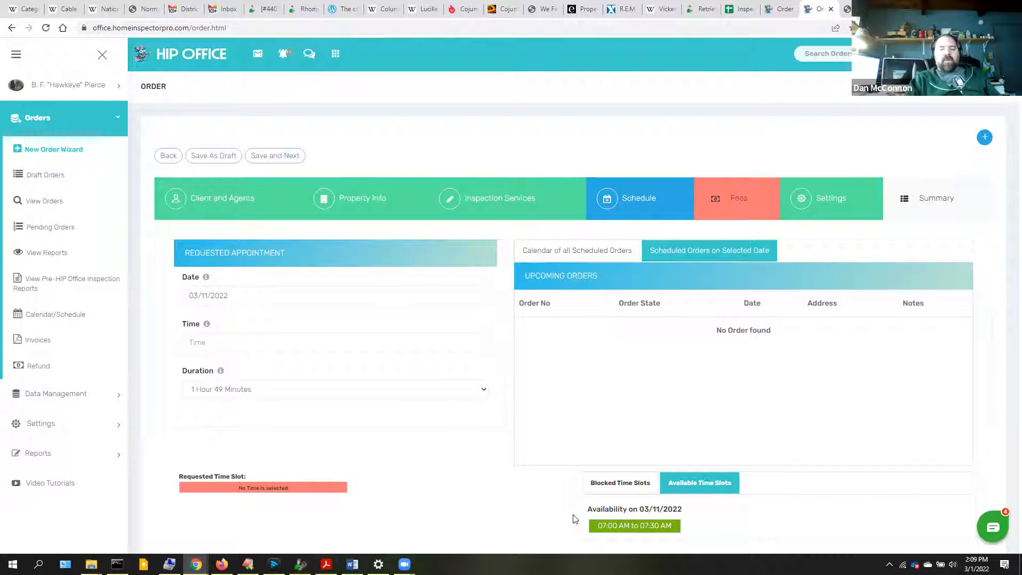
pyautogui.click(219, 343)
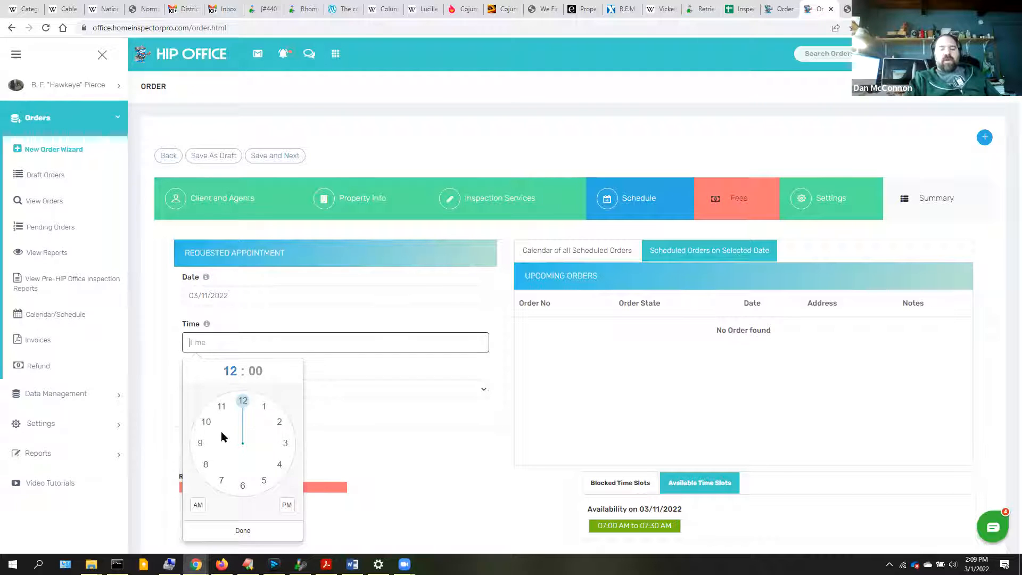
pyautogui.click(283, 302)
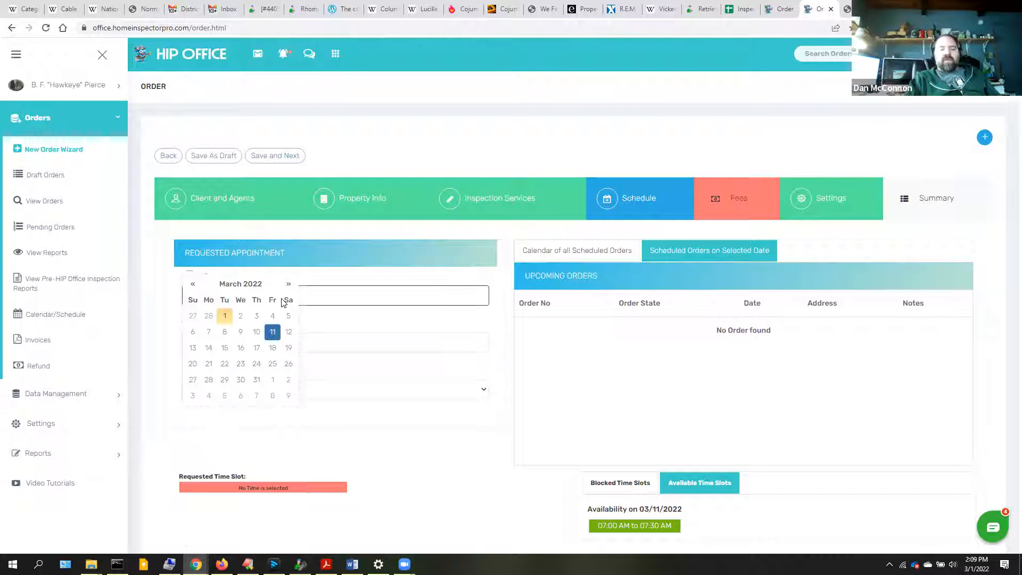
pyautogui.click(206, 348)
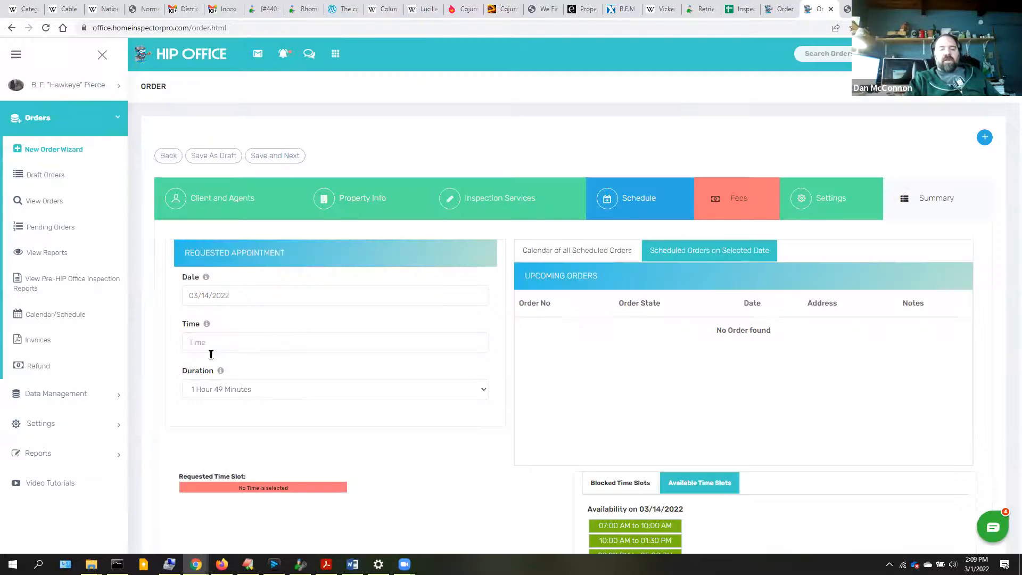
pyautogui.click(213, 349)
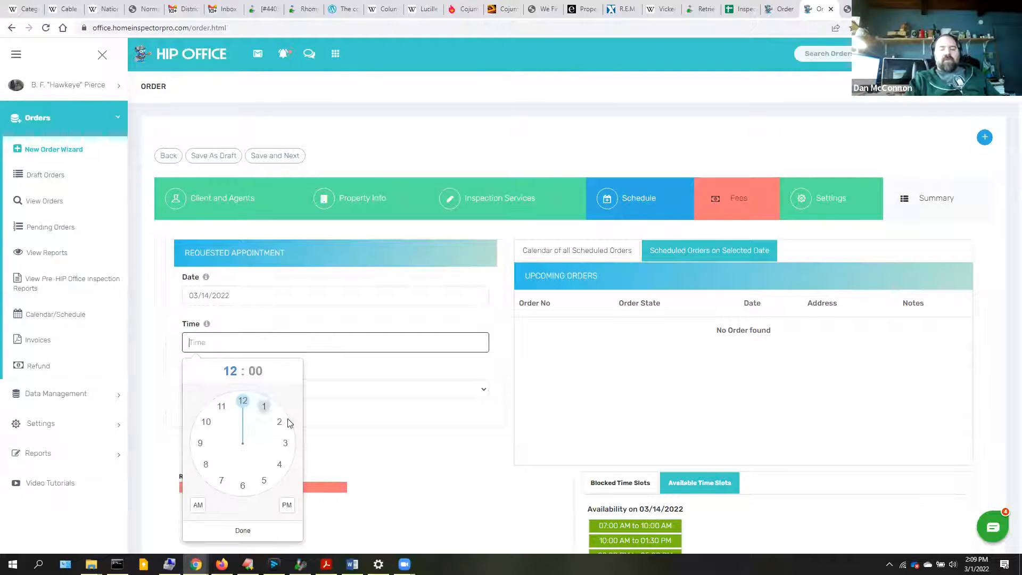
pyautogui.click(220, 480)
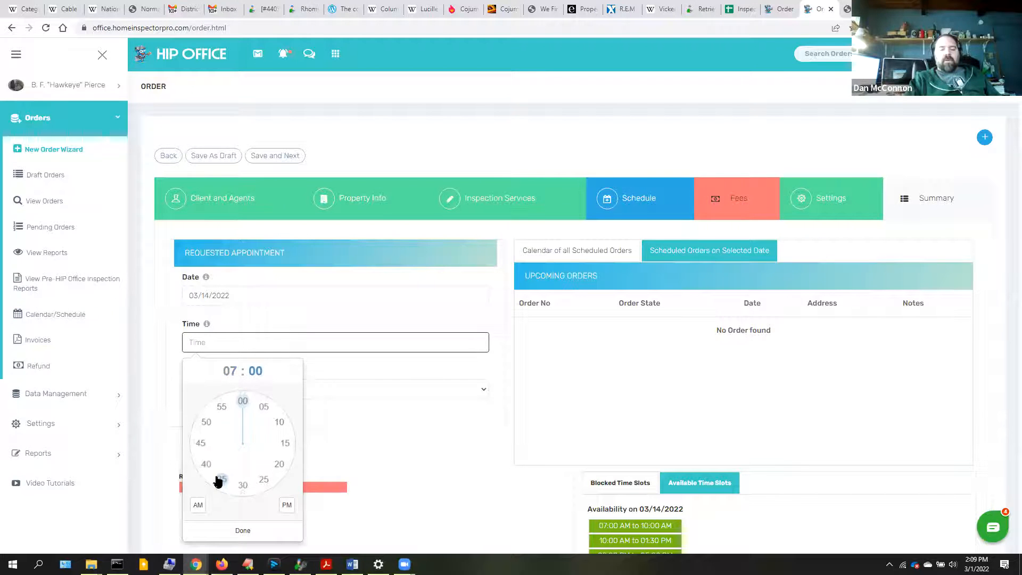
pyautogui.click(244, 487)
pyautogui.click(197, 508)
# - Confirm 07:30 AM, keeping the 1 Hour 49 Minutes duration and the March 14 date
pyautogui.click(226, 530)
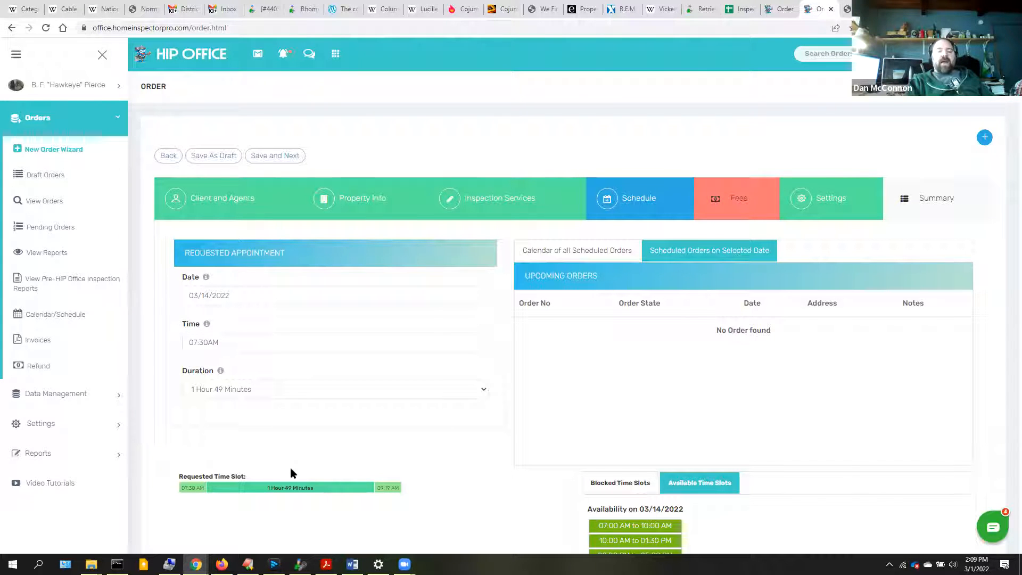
pyautogui.click(484, 390)
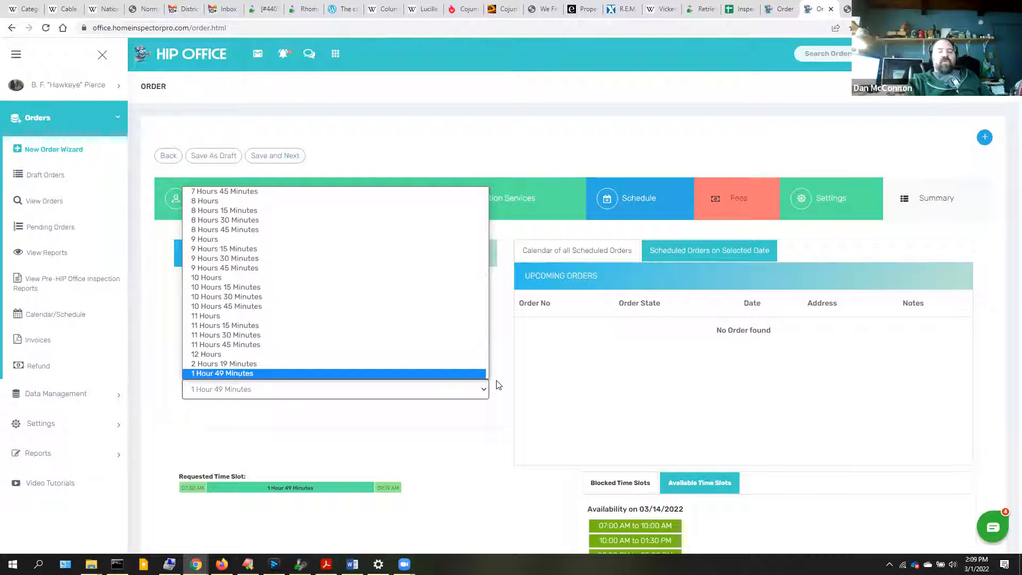
pyautogui.click(448, 440)
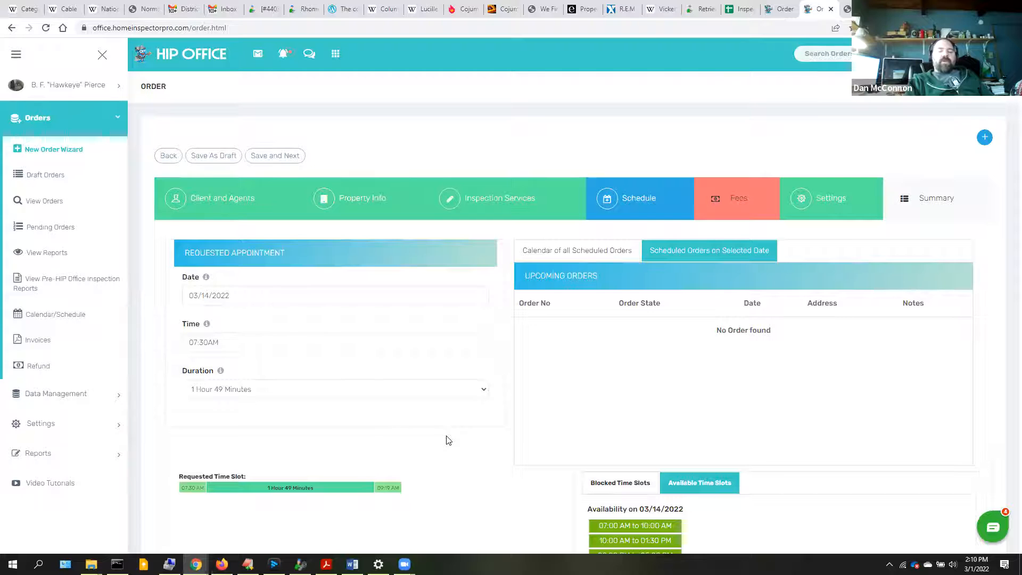
pyautogui.click(247, 293)
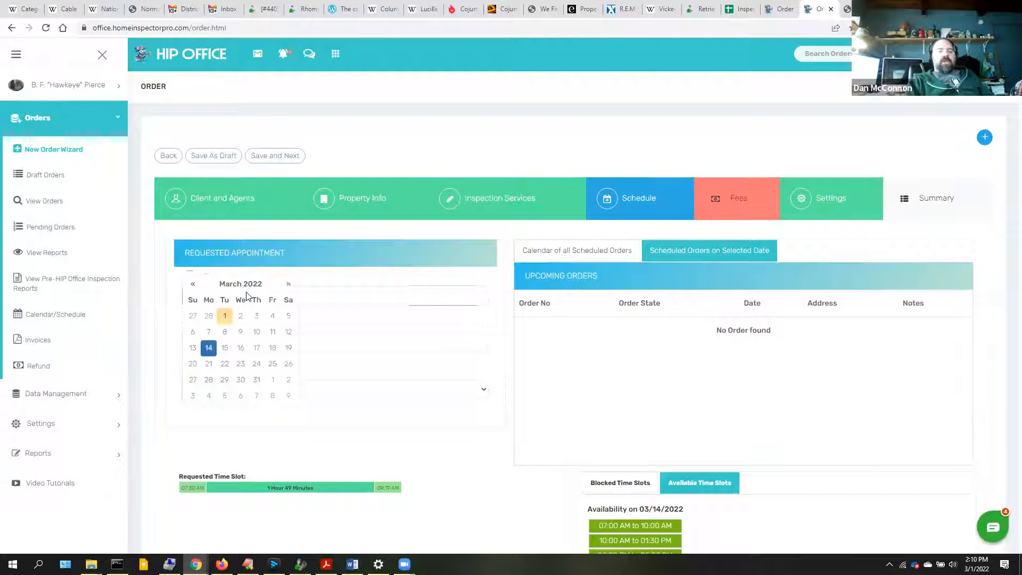
pyautogui.click(210, 349)
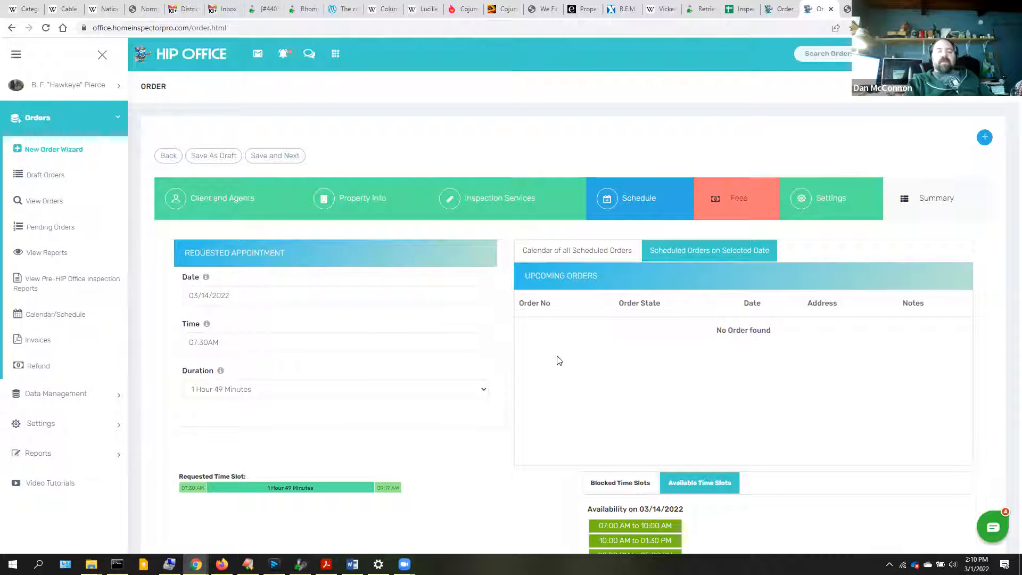
# - Save the schedule and review the fees: 106.20 discount, 848.81 total
pyautogui.click(287, 154)
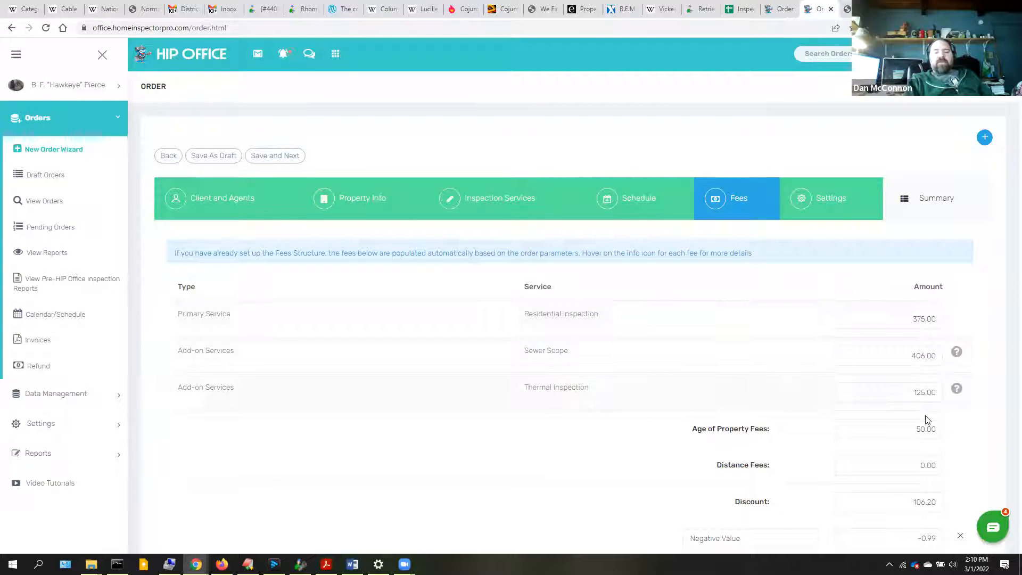
pyautogui.click(881, 432)
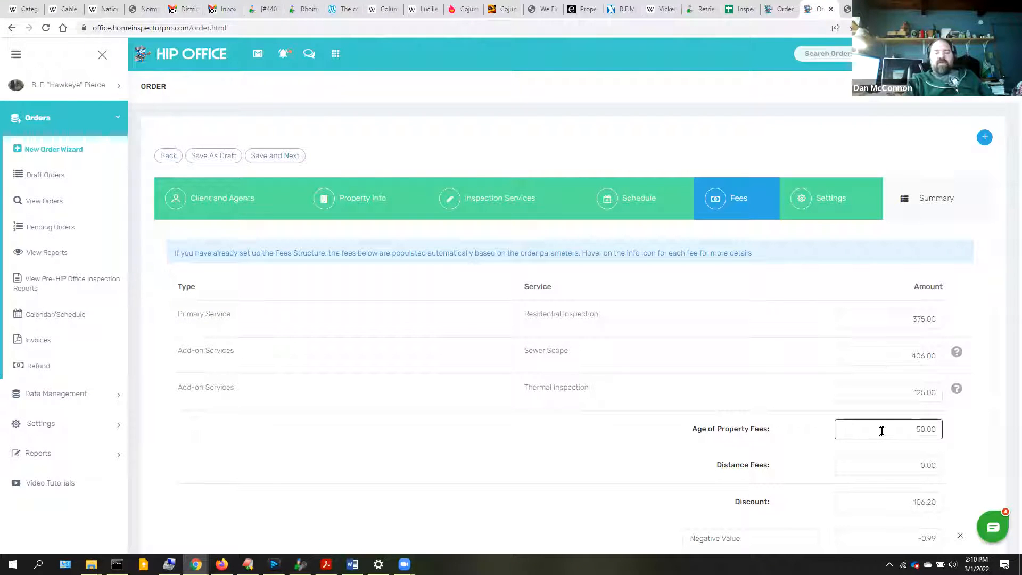
pyautogui.click(888, 472)
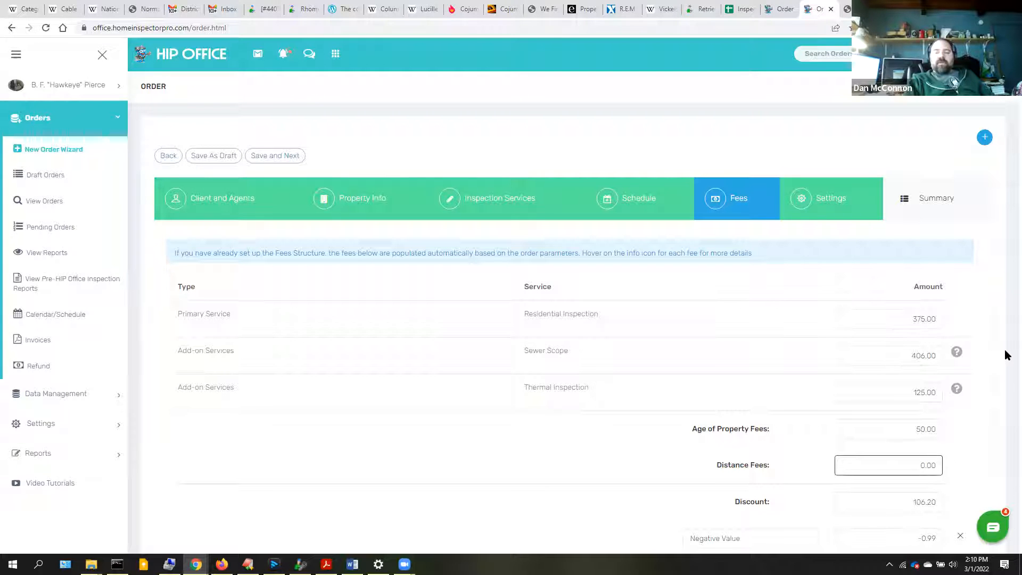
pyautogui.click(890, 505)
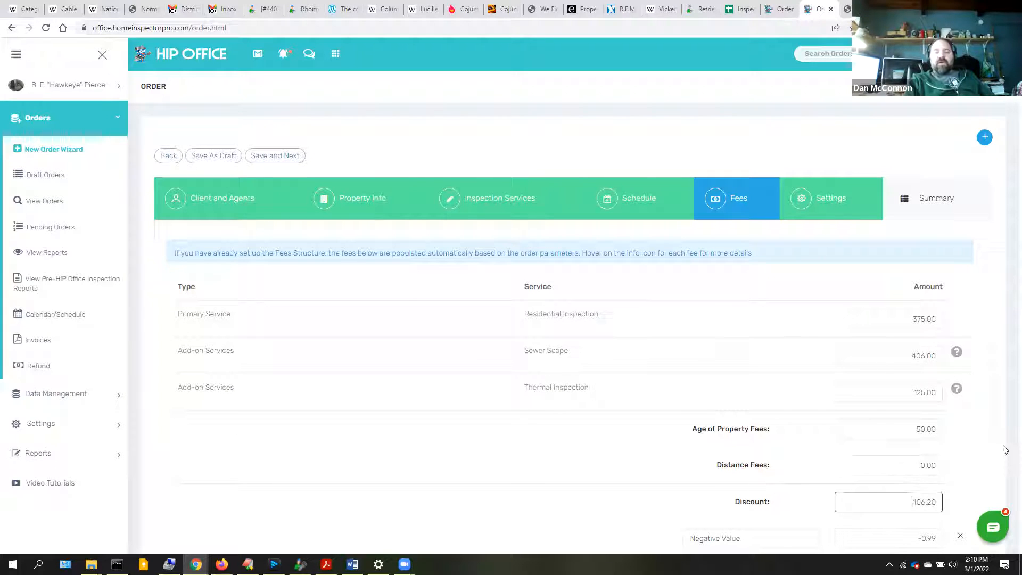
pyautogui.click(1004, 449)
pyautogui.scroll(-4, 1004, 448)
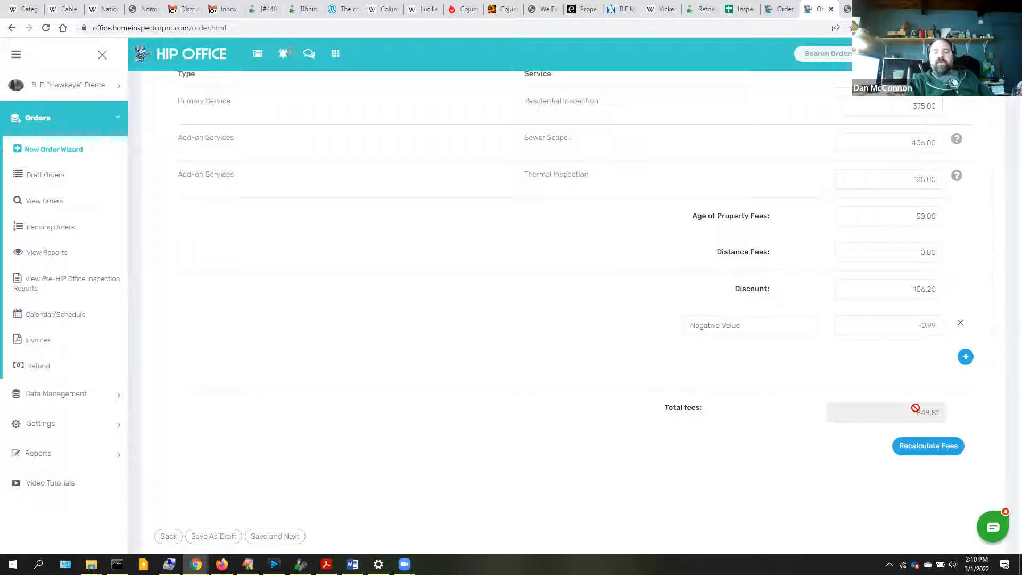
pyautogui.click(964, 360)
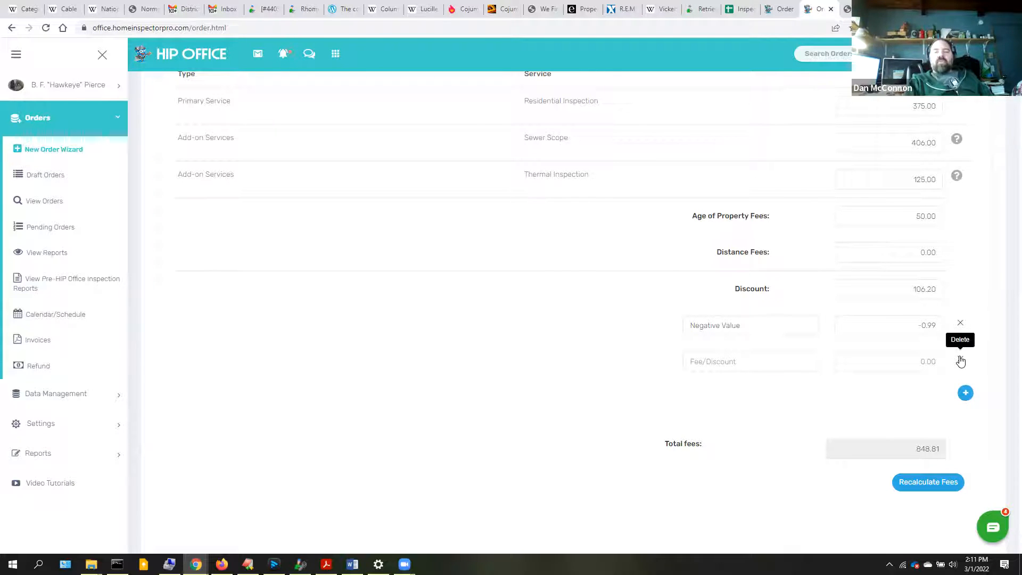
pyautogui.click(961, 361)
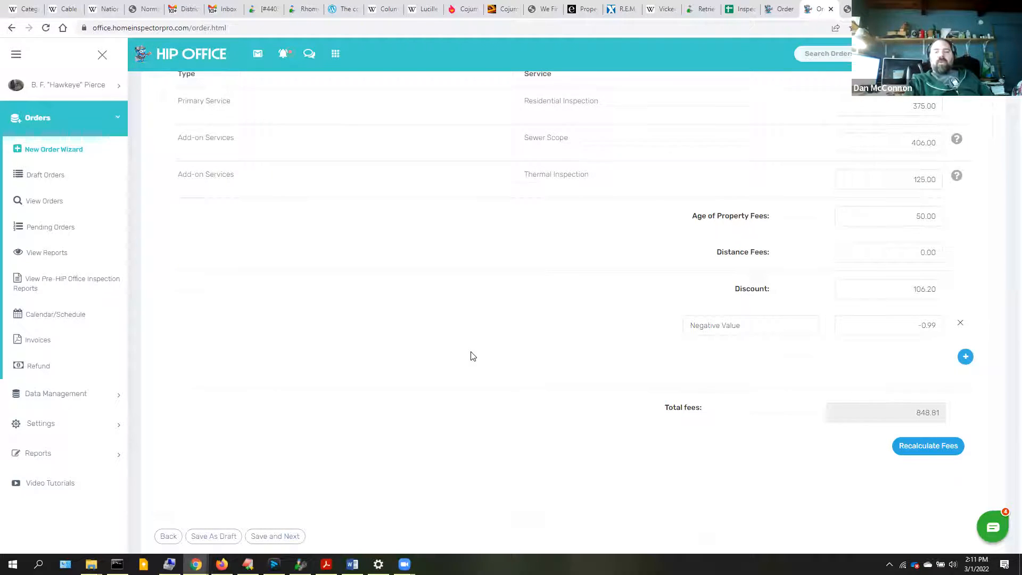
pyautogui.scroll(4, 473, 356)
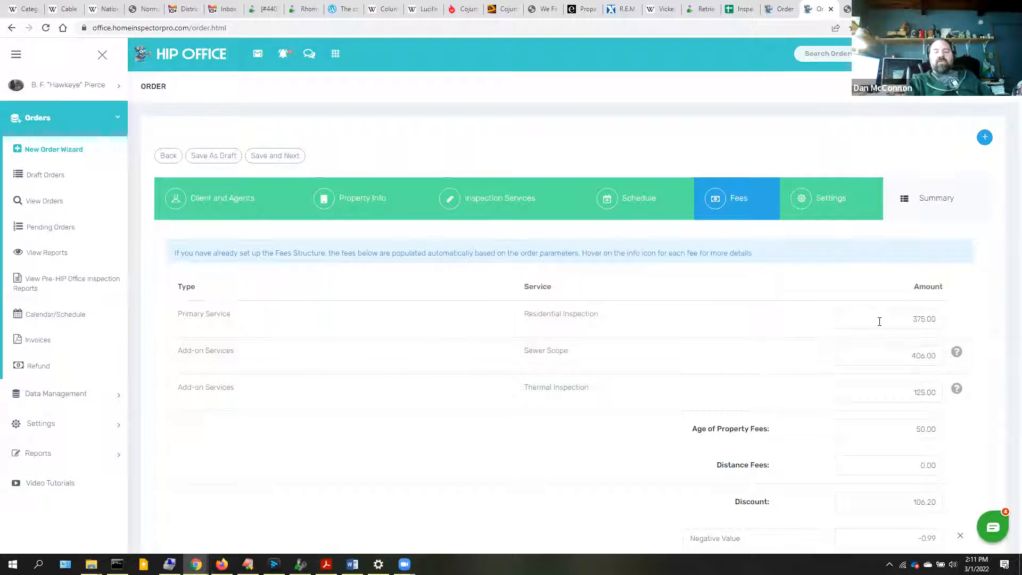
# - Change the Sewer Scope fee from 406.00 to 206.00, lowering total fees to 648.81
pyautogui.doubleClick(917, 360)
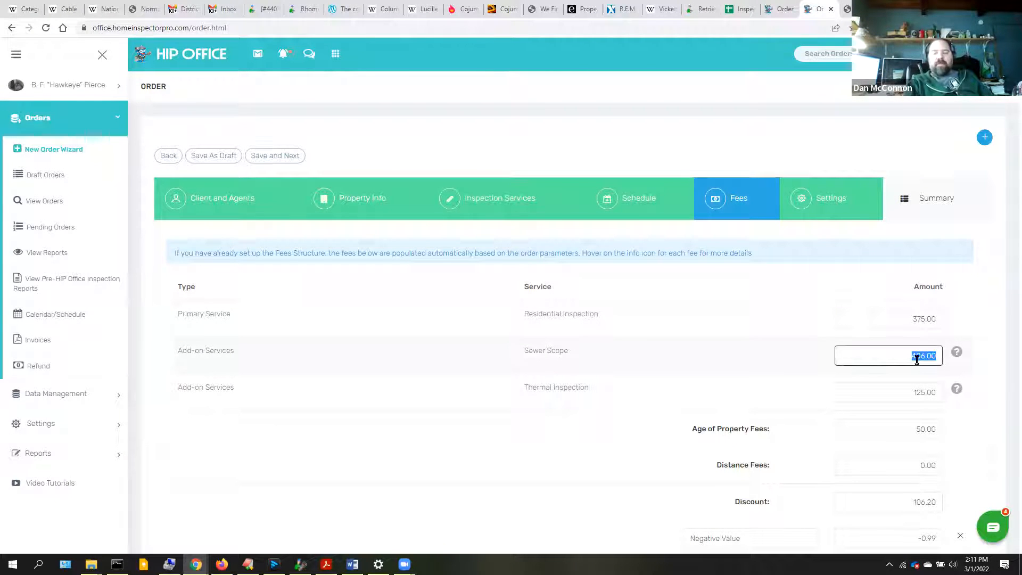
pyautogui.press('Right')
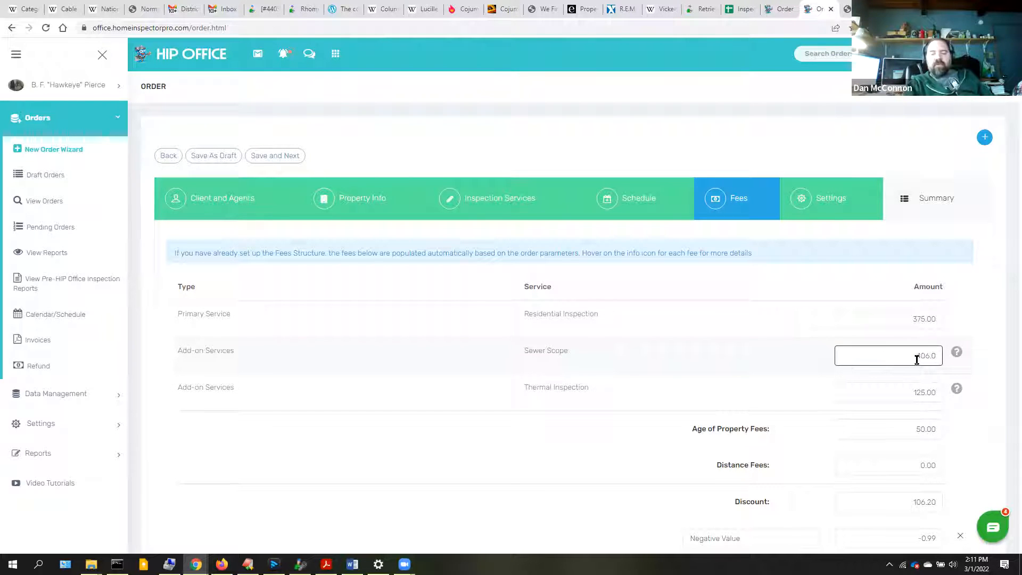
pyautogui.press('Down')
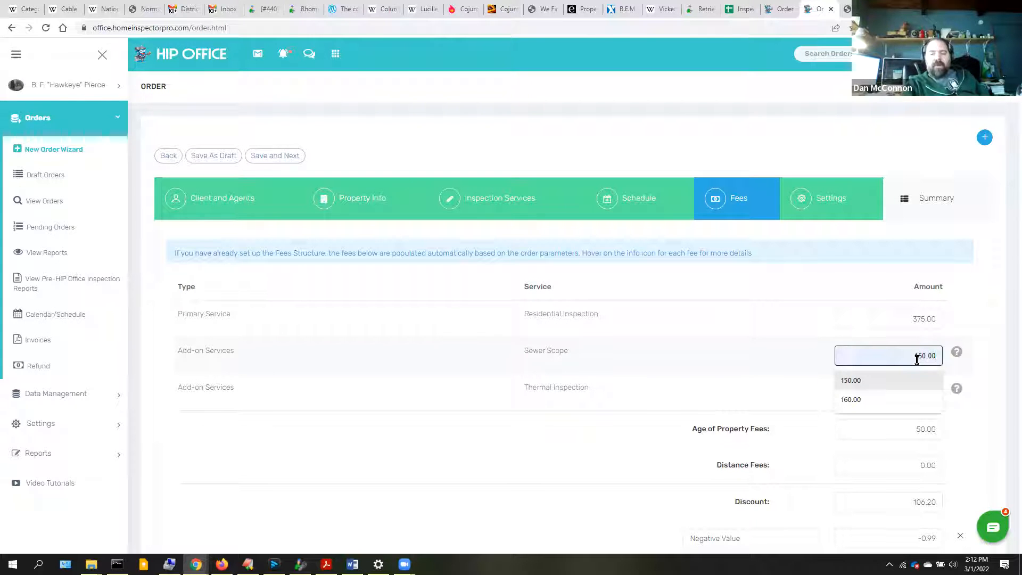
pyautogui.press('Escape')
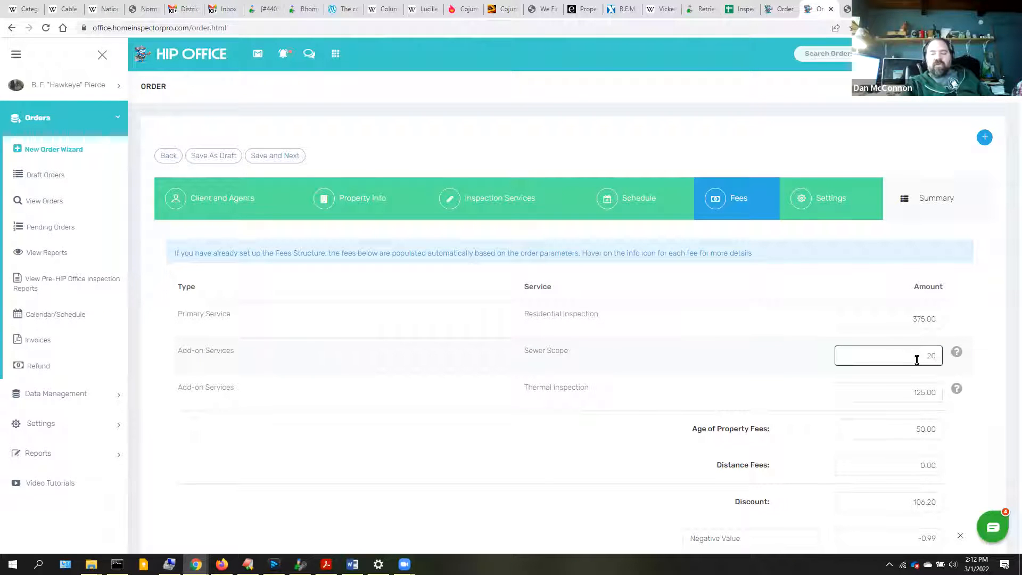
pyautogui.write('.00')
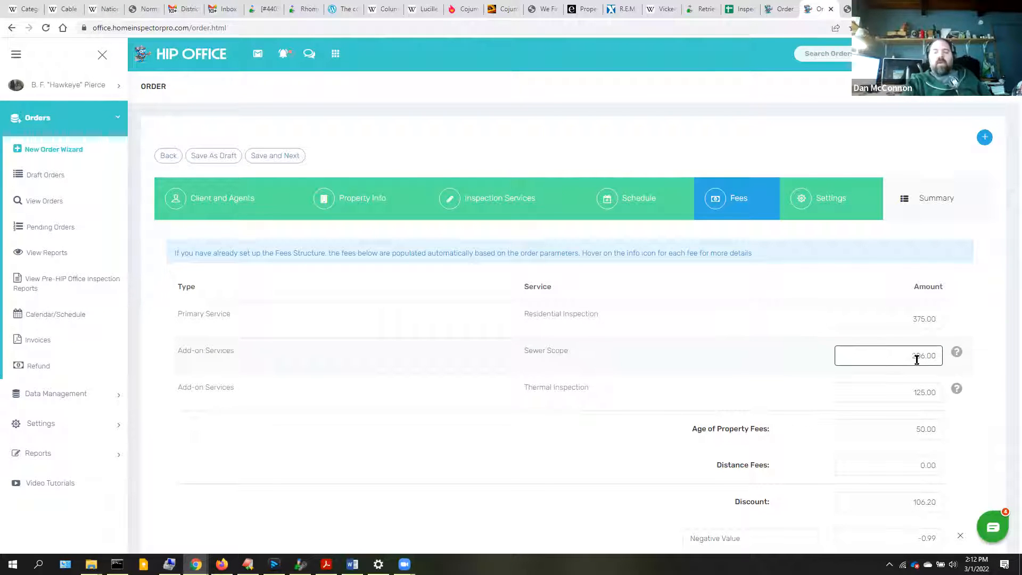
pyautogui.click(1006, 489)
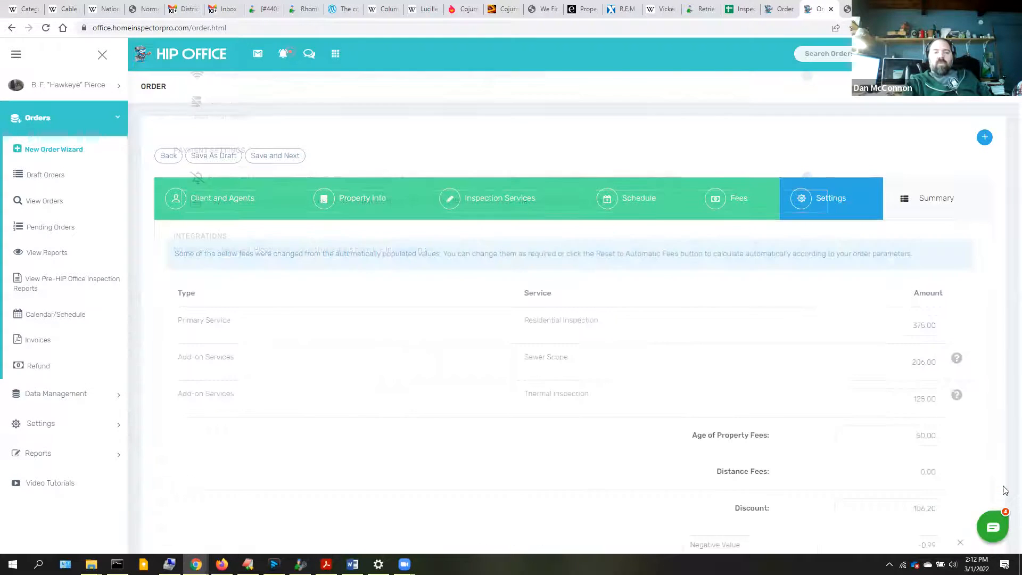
pyautogui.scroll(-4, 1005, 489)
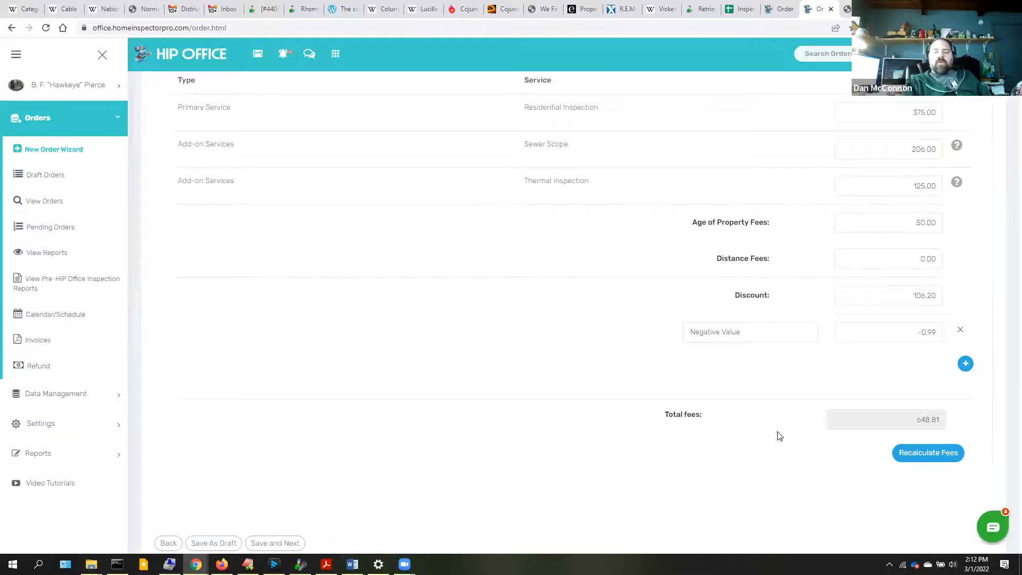
pyautogui.scroll(4, 779, 435)
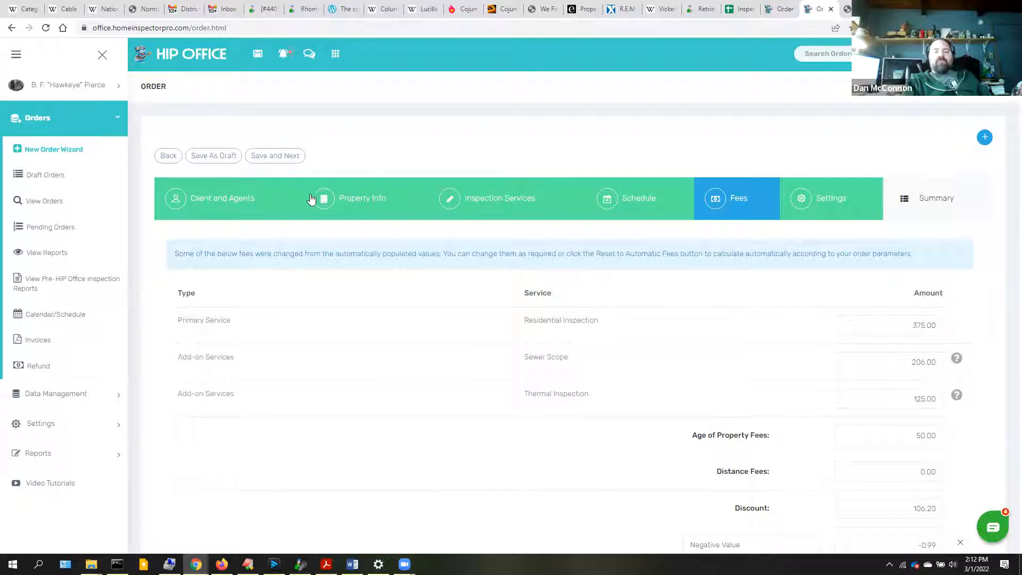
# - Save the fees and set online contract signing with offline payment withholding the report
pyautogui.click(270, 156)
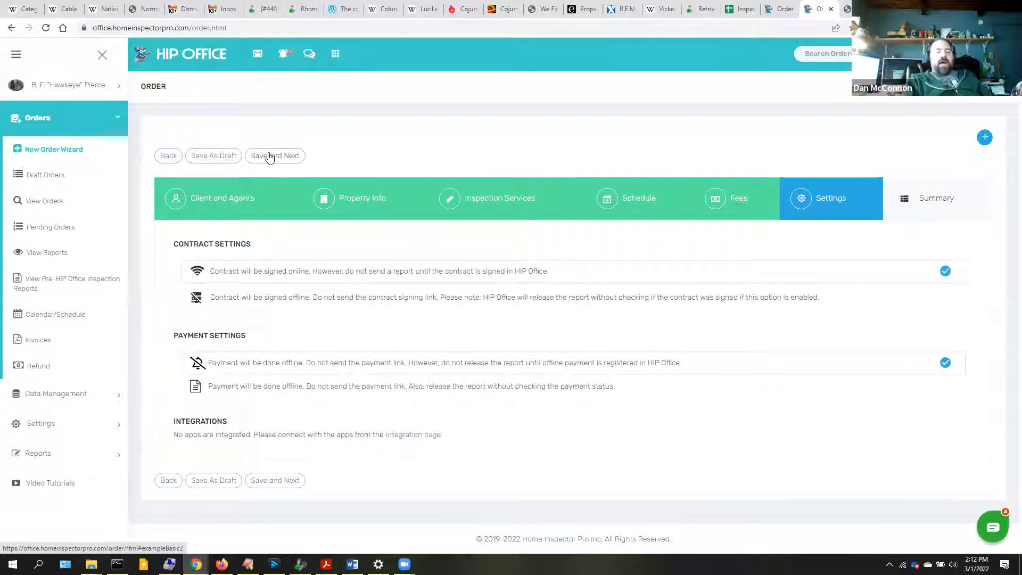
pyautogui.click(263, 377)
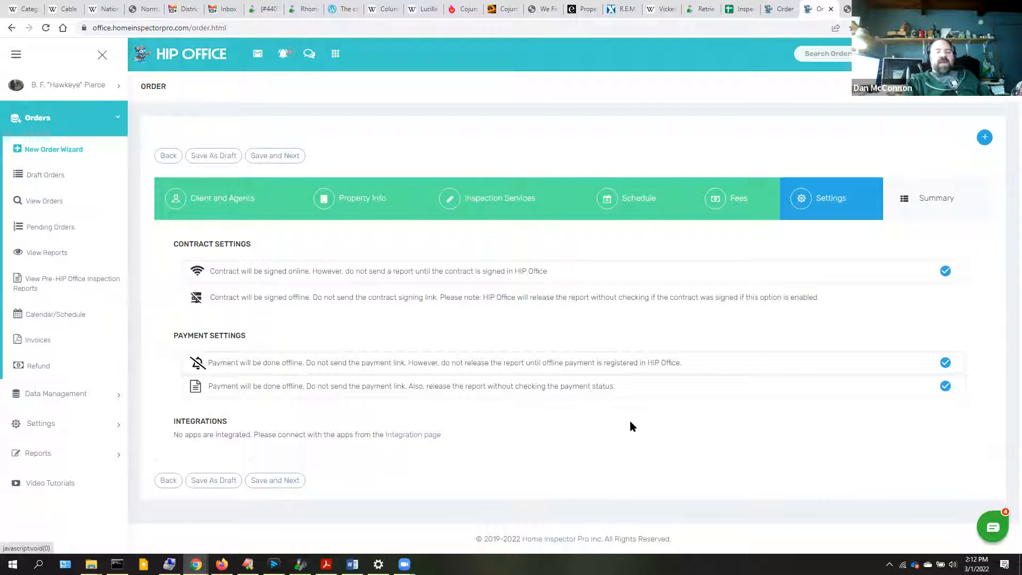
pyautogui.click(945, 386)
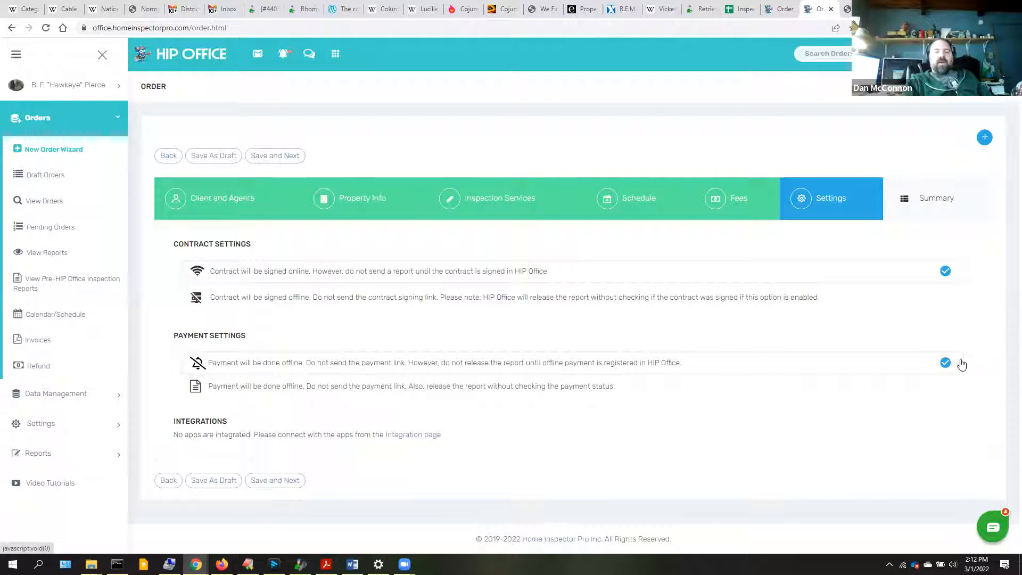
pyautogui.click(697, 306)
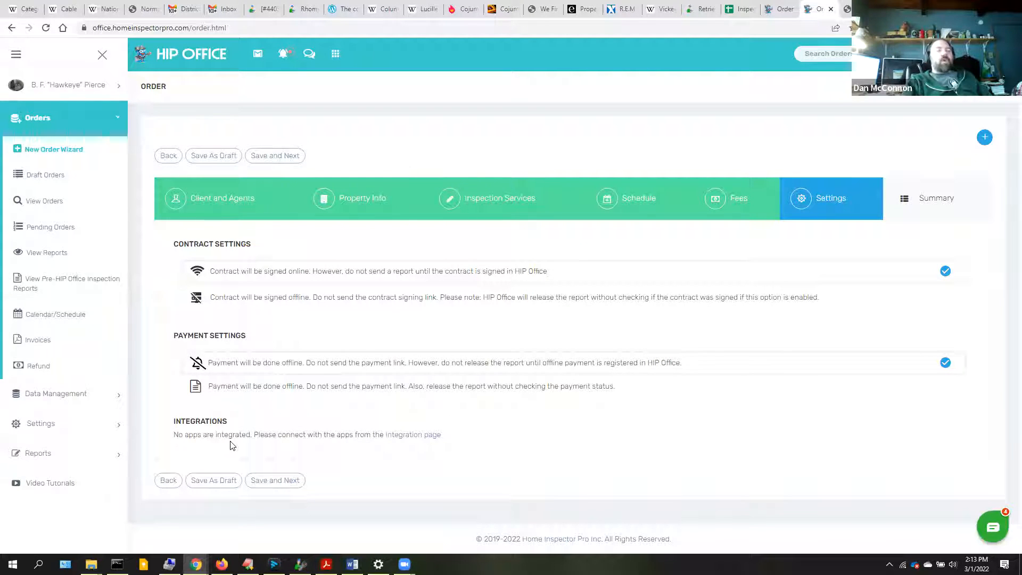
pyautogui.click(273, 481)
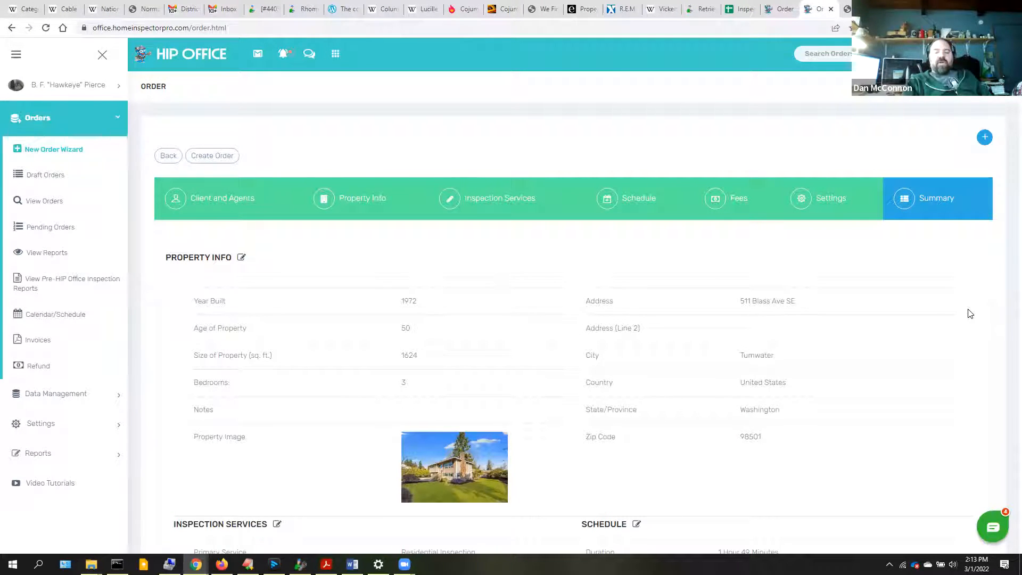
pyautogui.scroll(-6, 970, 314)
pyautogui.scroll(-7, 970, 314)
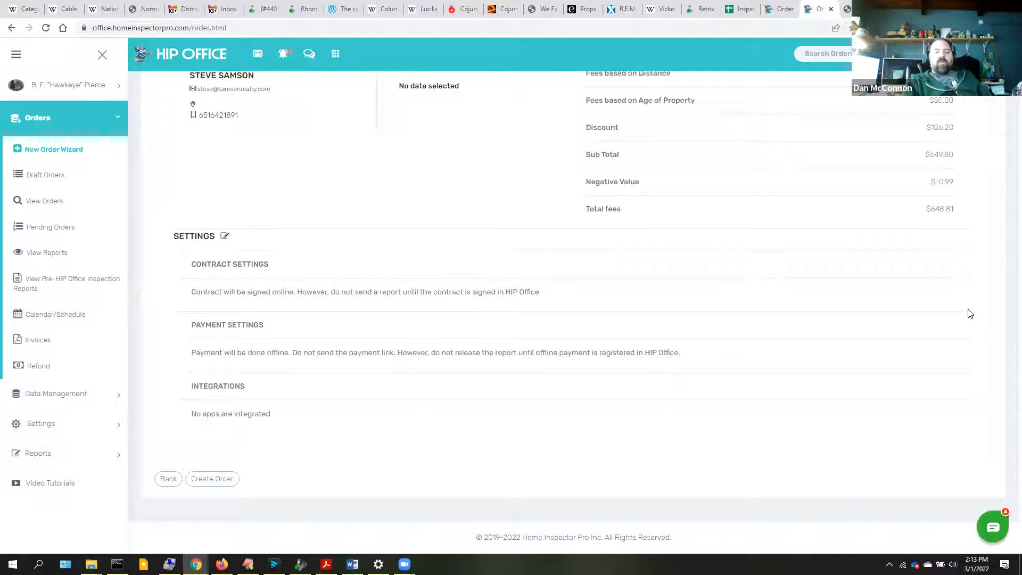
pyautogui.click(212, 479)
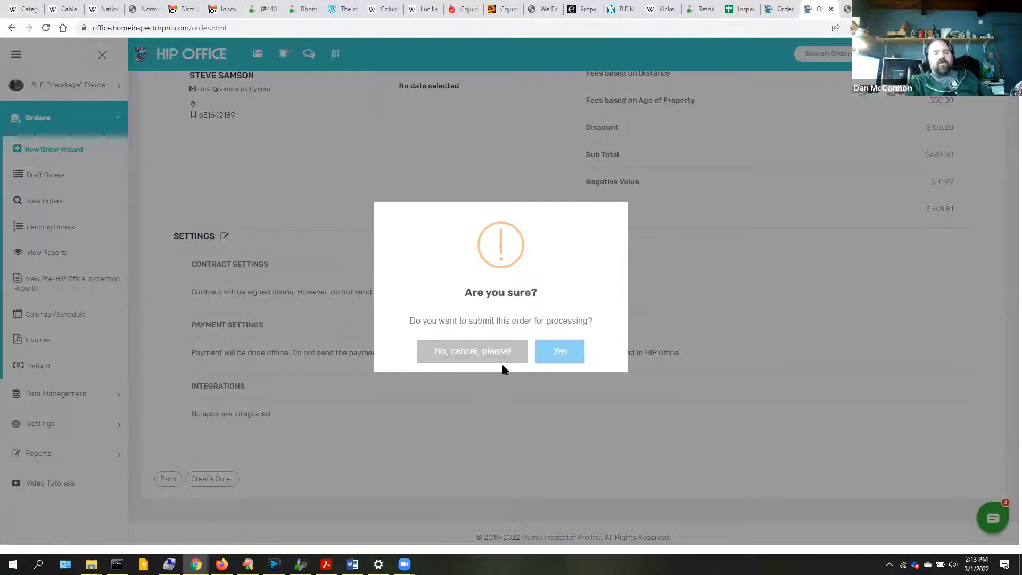
pyautogui.click(568, 345)
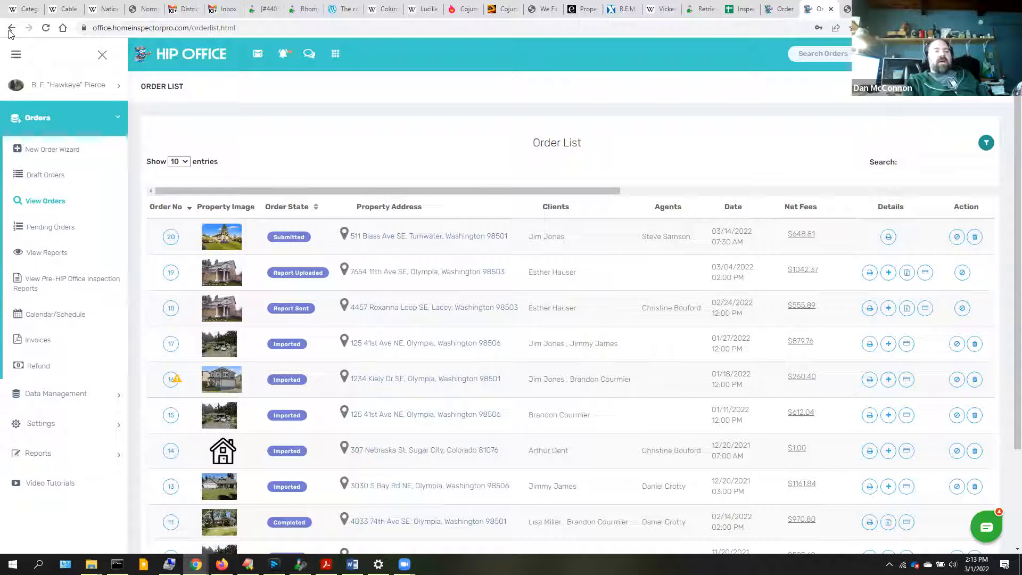
# - Open order 20 and review its Property Info, Inspection Services, Schedule, Fees and Settings tabs
pyautogui.click(171, 238)
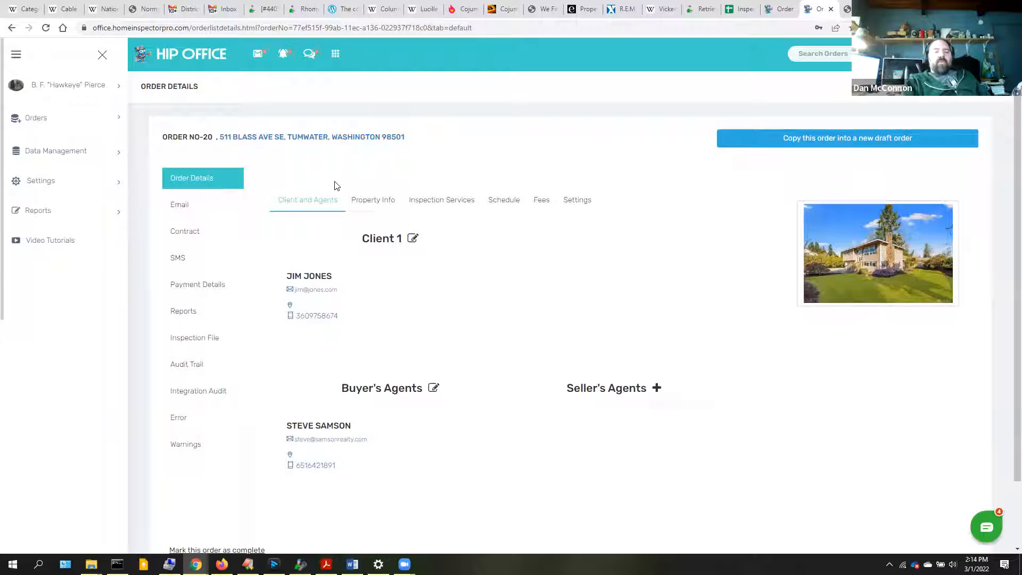
pyautogui.click(378, 206)
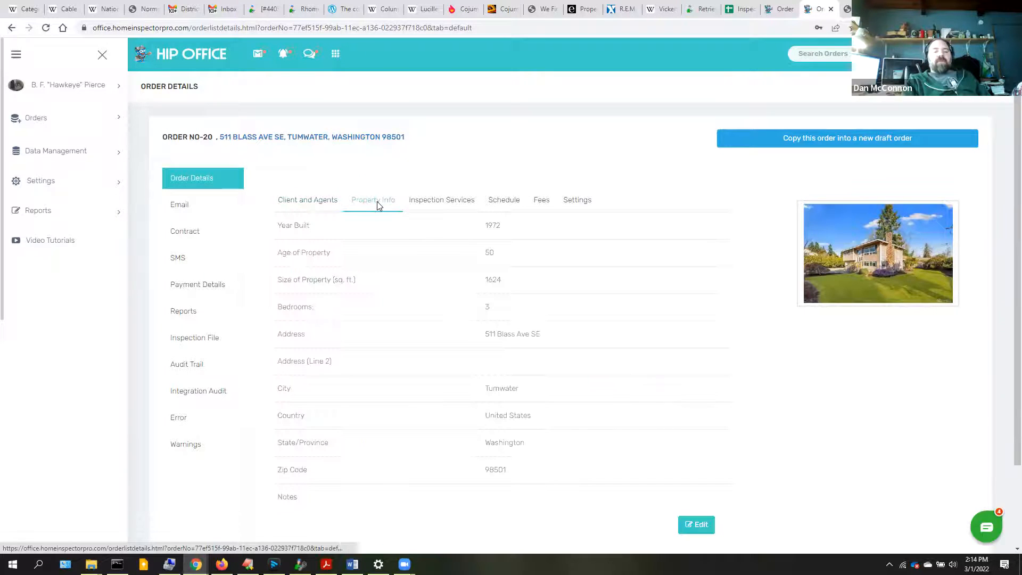
pyautogui.click(418, 204)
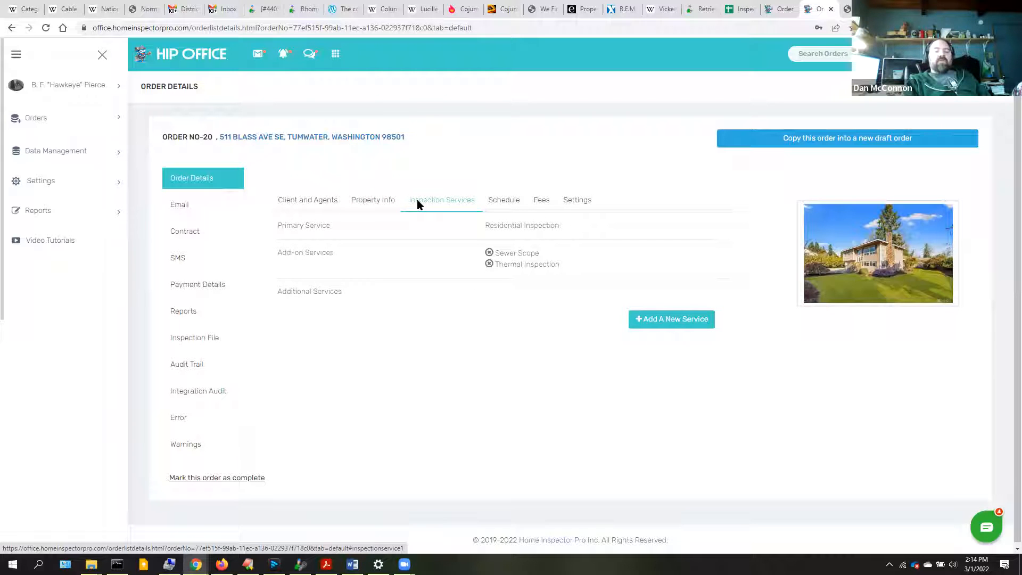
pyautogui.click(505, 205)
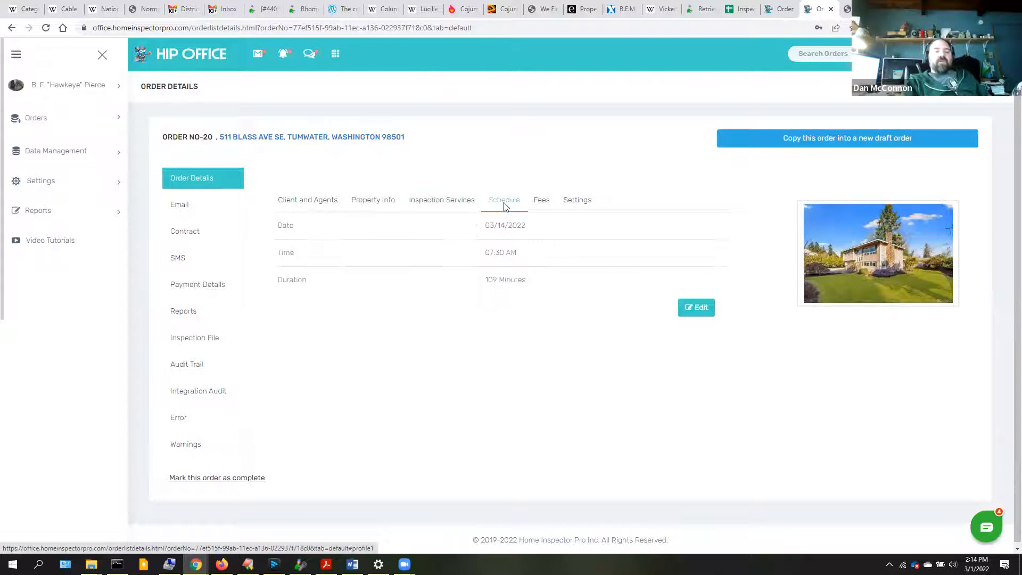
pyautogui.click(549, 208)
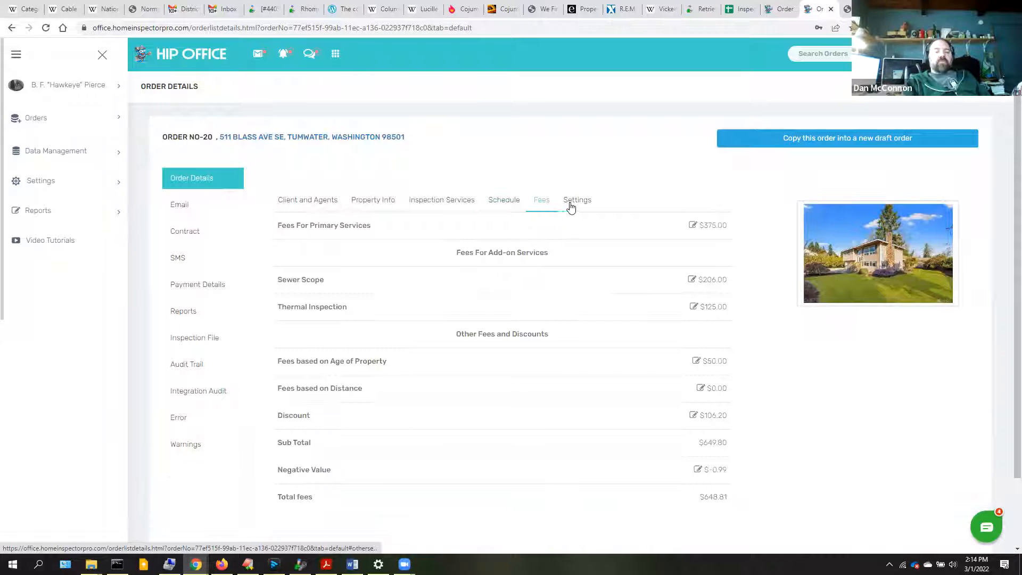
pyautogui.click(573, 207)
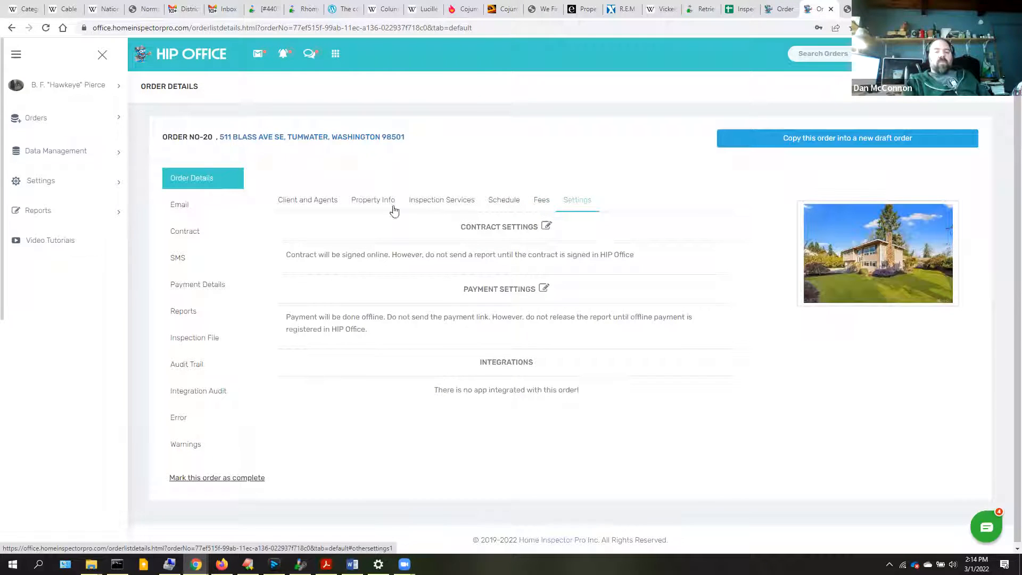
pyautogui.click(188, 206)
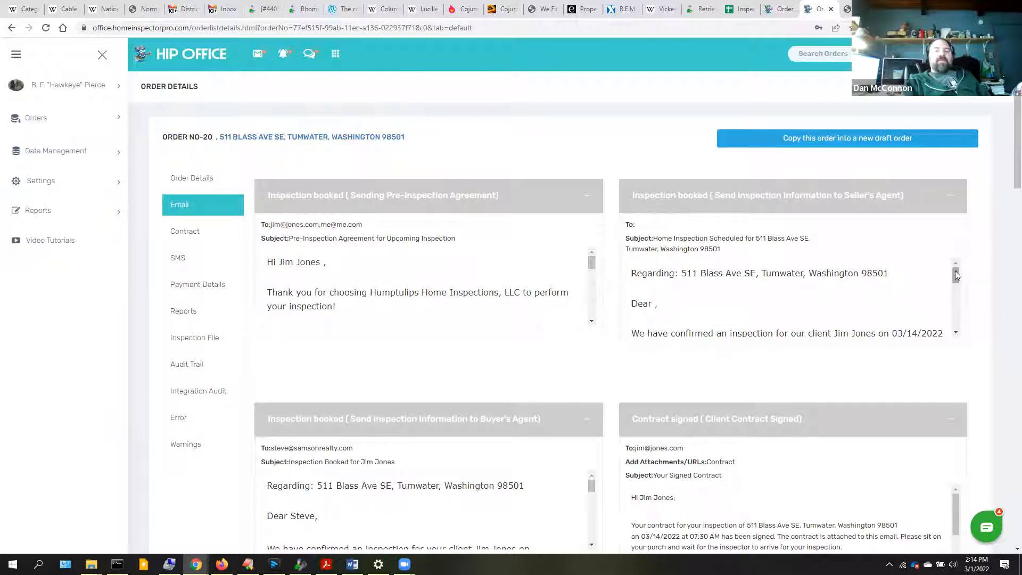
pyautogui.moveTo(956, 271)
pyautogui.mouseDown()
pyautogui.moveTo(964, 325)
pyautogui.moveTo(938, 228)
pyautogui.mouseUp()
pyautogui.moveTo(1017, 143); pyautogui.dragTo(1015, 106)
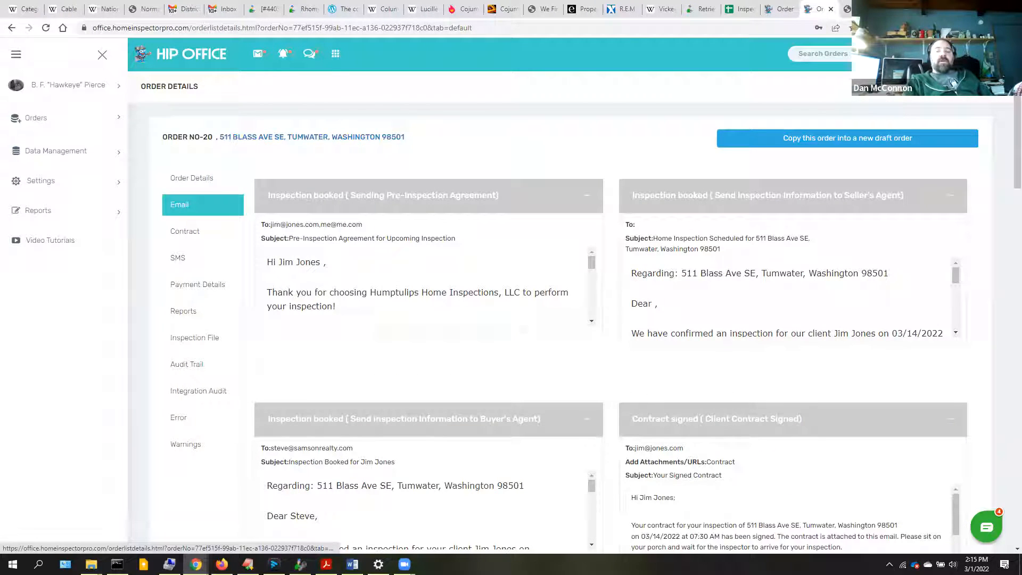
pyautogui.moveTo(1012, 154); pyautogui.dragTo(1006, 406)
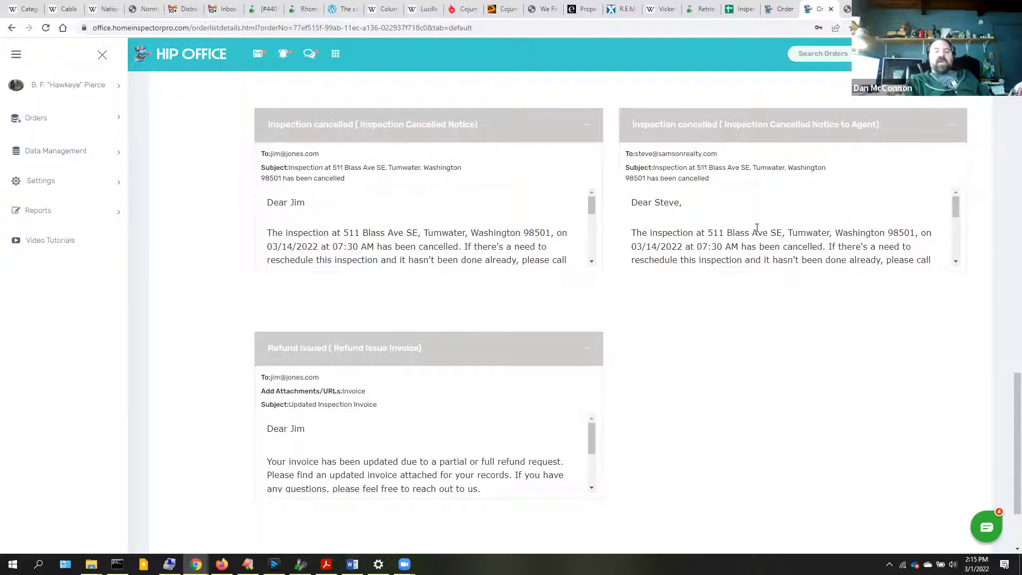
pyautogui.moveTo(1006, 420); pyautogui.dragTo(1006, 90)
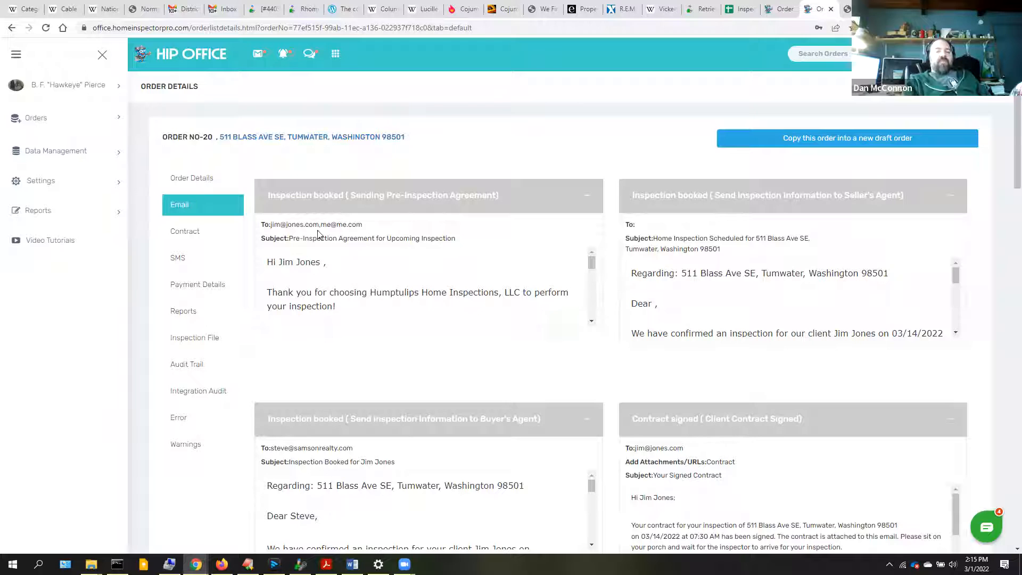
pyautogui.click(200, 180)
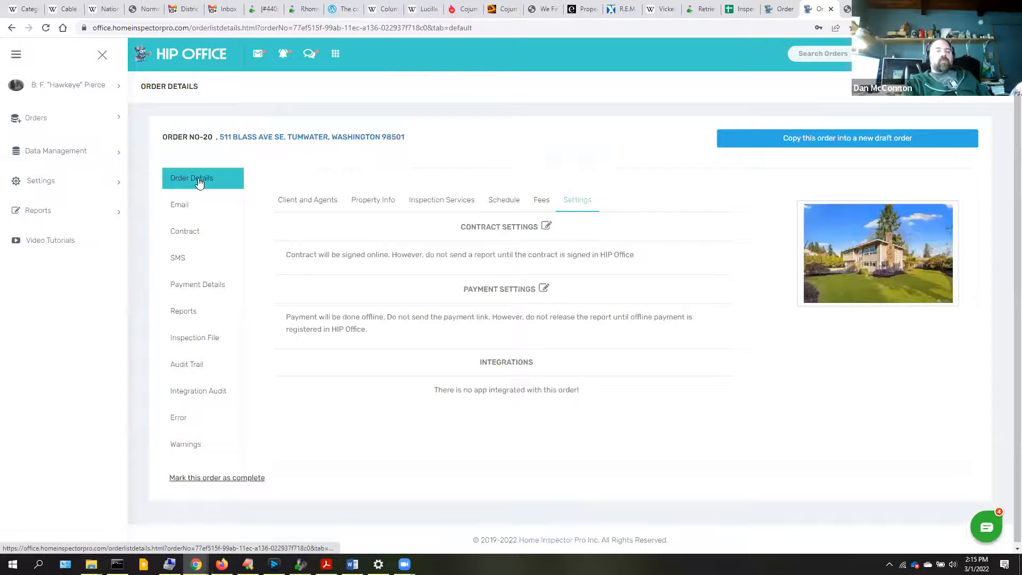
pyautogui.click(188, 207)
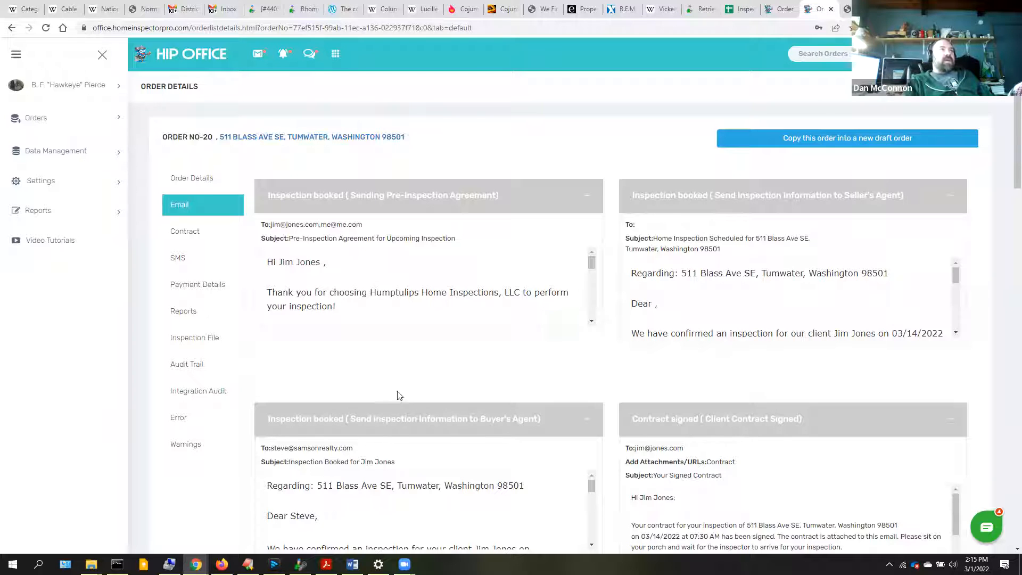
pyautogui.click(196, 232)
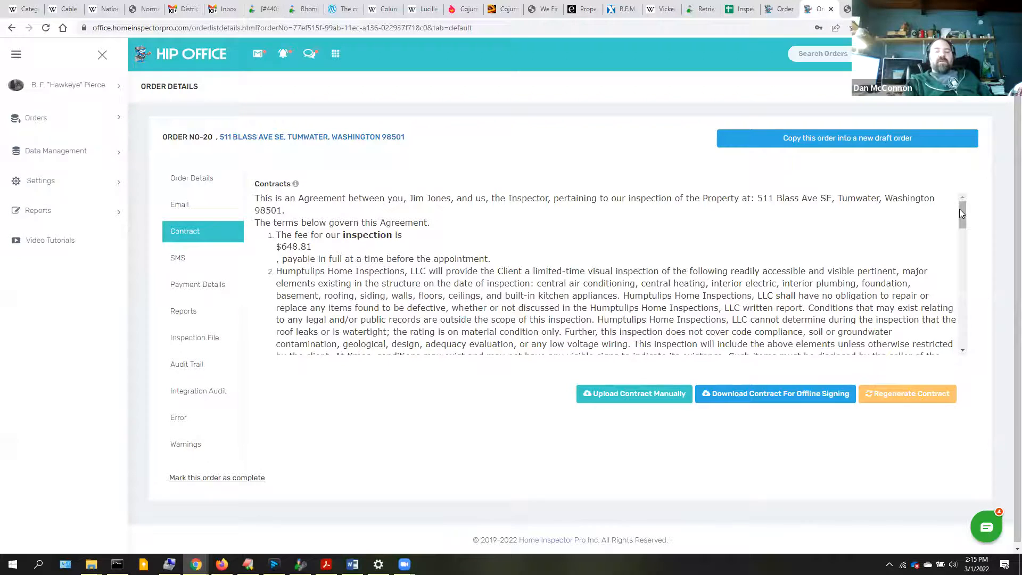
pyautogui.moveTo(962, 212); pyautogui.dragTo(976, 287)
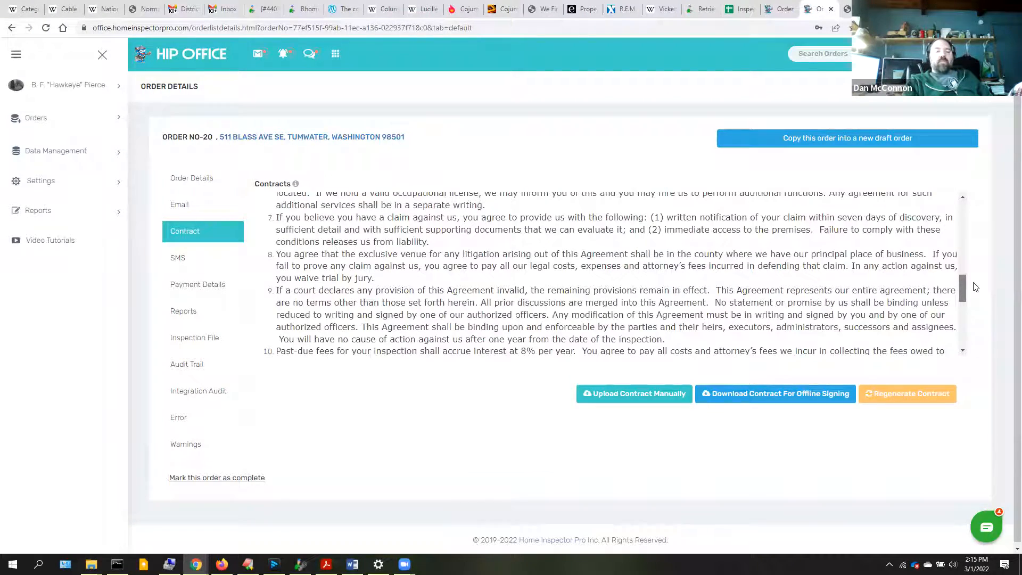
pyautogui.moveTo(975, 287); pyautogui.dragTo(962, 197)
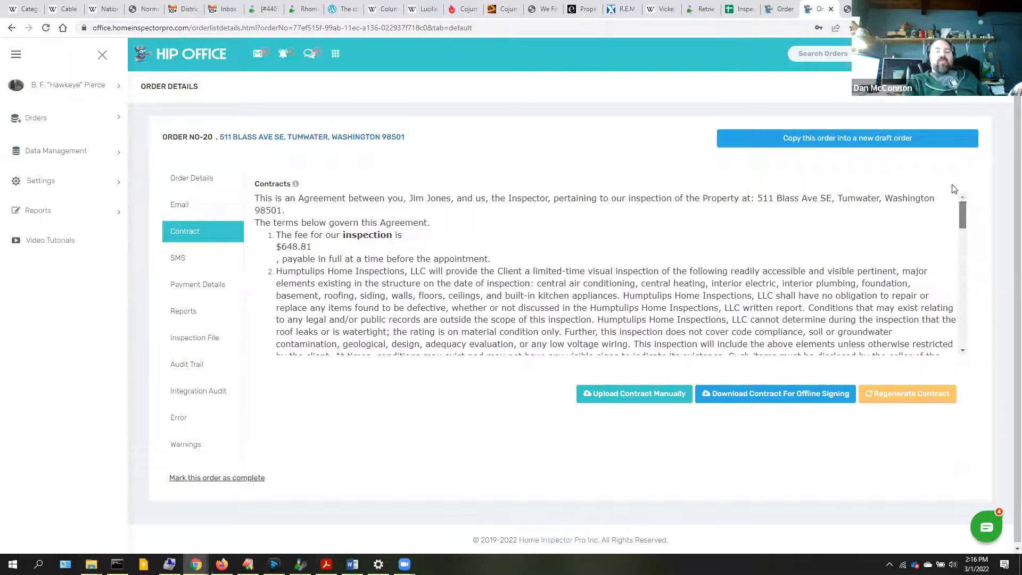
pyautogui.click(740, 403)
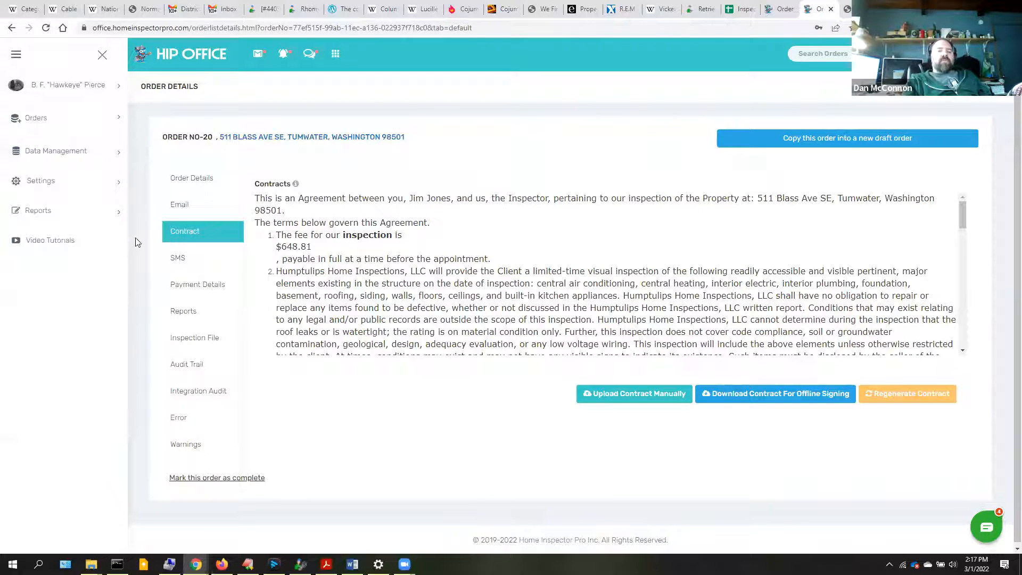
# - From the email previews, open the Contract and Payment Link and confirm signing as the client
pyautogui.click(181, 207)
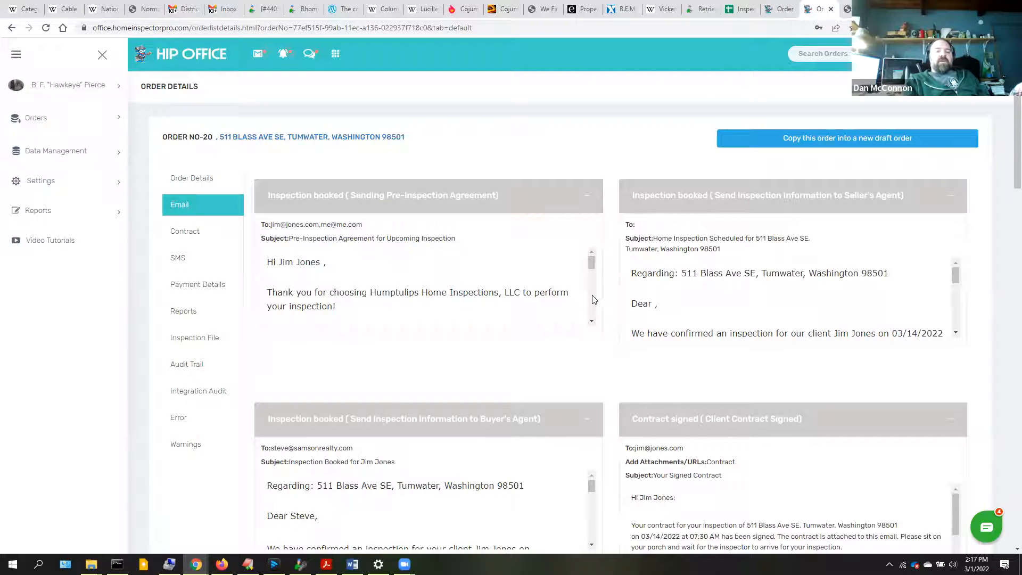
pyautogui.scroll(-1, 594, 300)
pyautogui.scroll(-3, 594, 299)
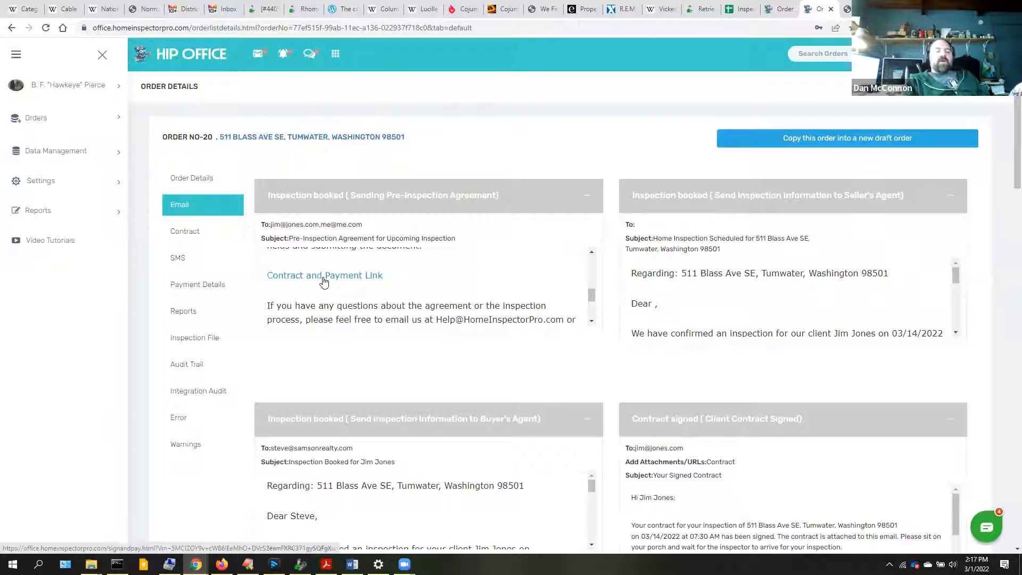
pyautogui.click(324, 276)
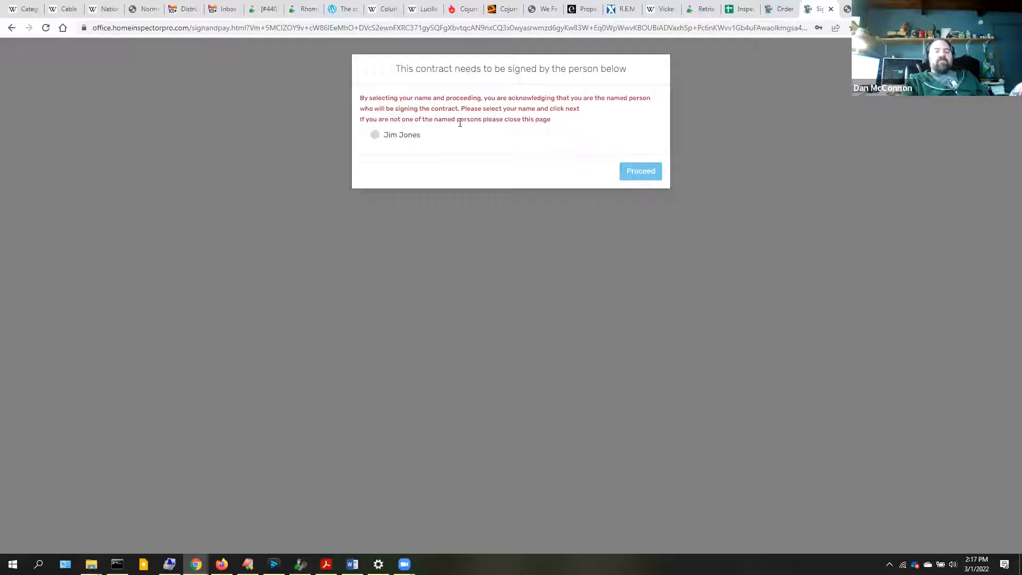
pyautogui.click(375, 137)
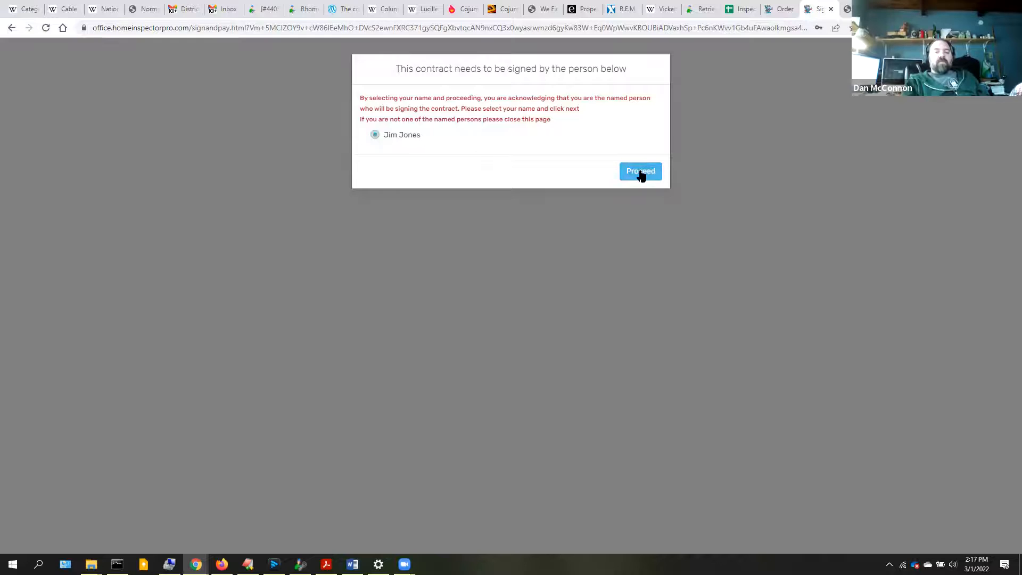
pyautogui.click(641, 174)
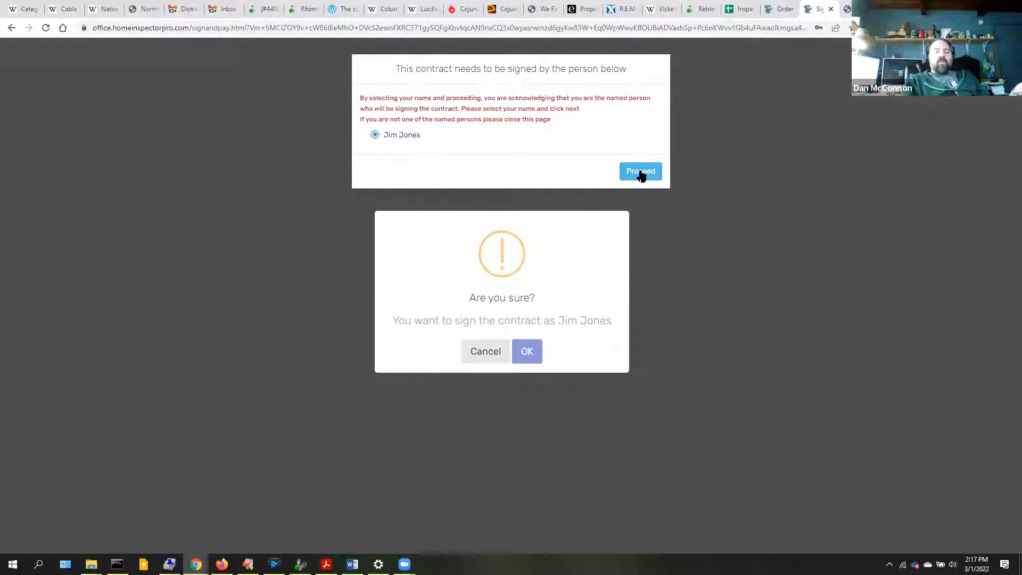
pyautogui.click(529, 352)
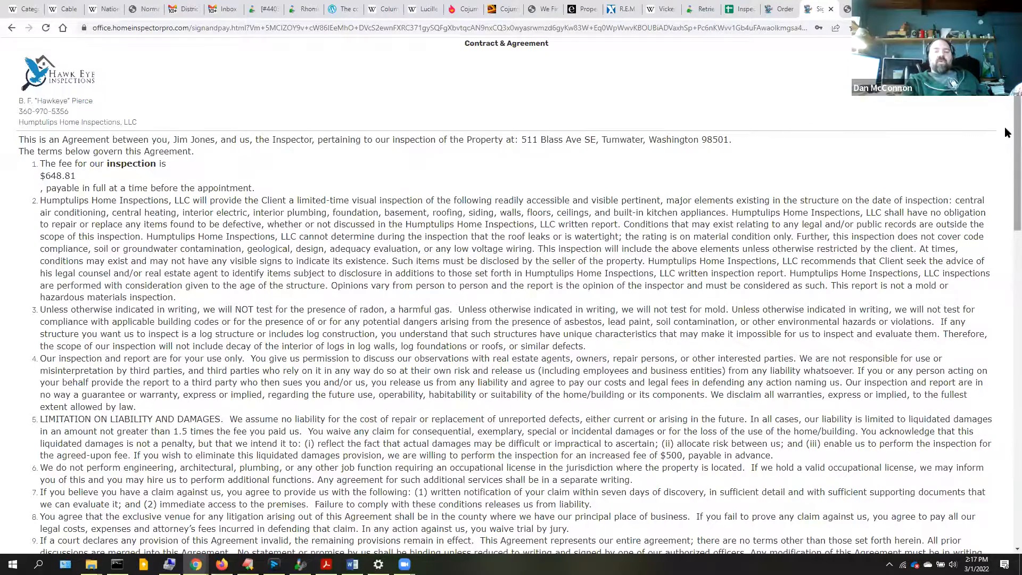
# - Draw the client's initials and full signature, then Save & Proceed to the thank-you page
pyautogui.scroll(-8, 1008, 276)
pyautogui.scroll(1, 1001, 266)
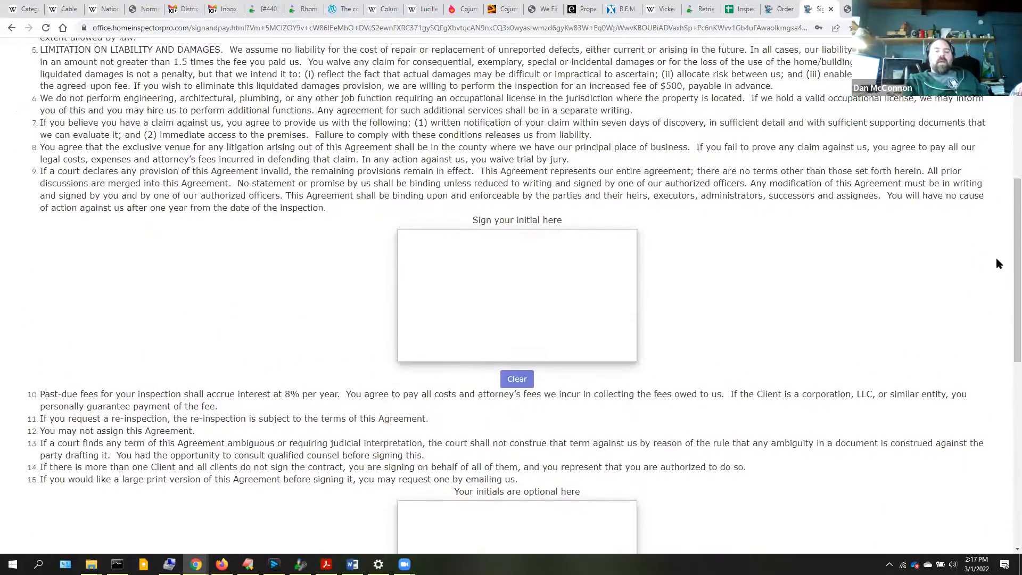
pyautogui.moveTo(501, 268)
pyautogui.mouseDown()
pyautogui.moveTo(496, 293)
pyautogui.moveTo(542, 306)
pyautogui.moveTo(548, 295)
pyautogui.mouseUp()
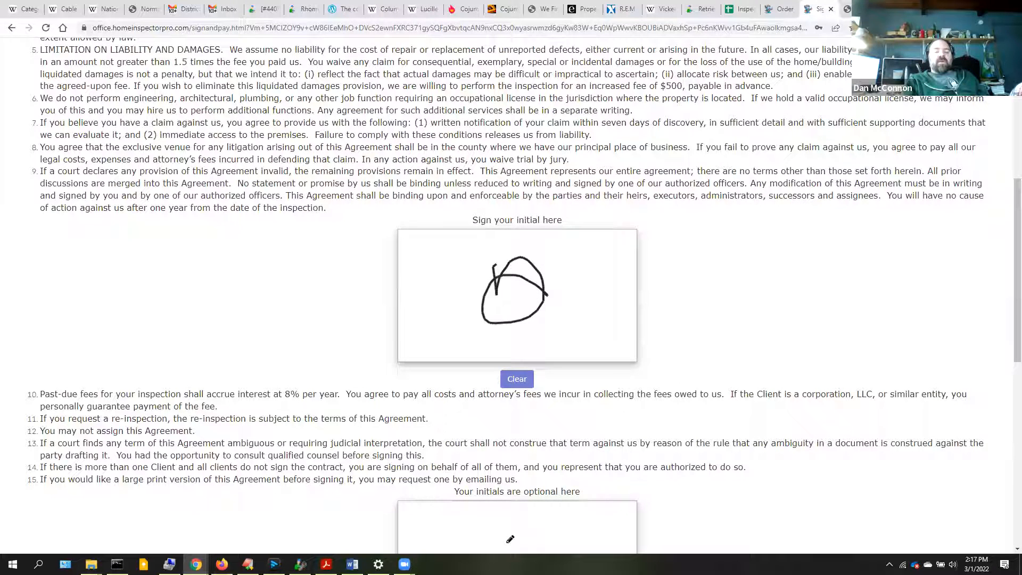
pyautogui.moveTo(497, 513)
pyautogui.mouseDown()
pyautogui.moveTo(542, 539)
pyautogui.moveTo(500, 549)
pyautogui.mouseUp()
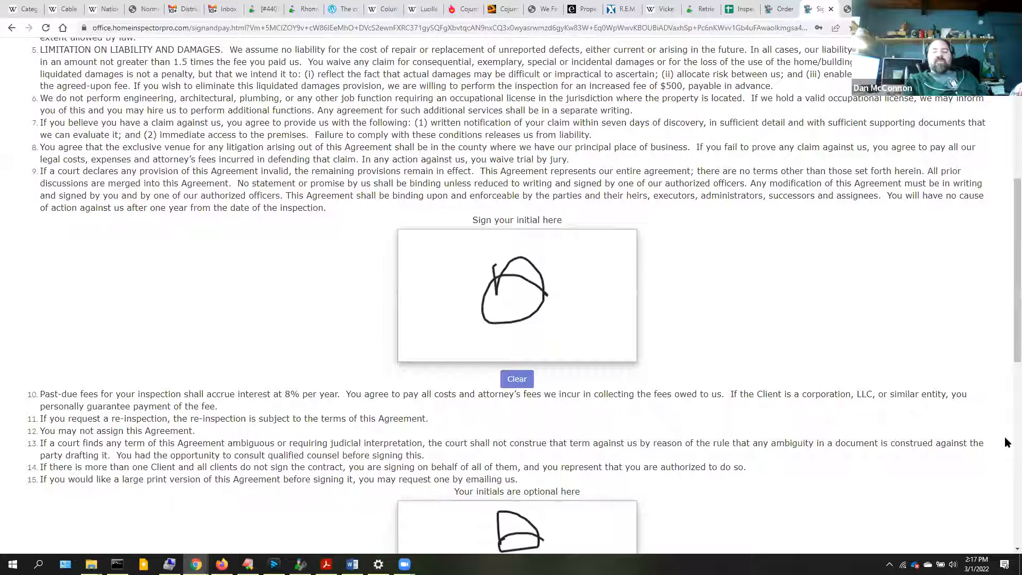
pyautogui.scroll(-8, 1005, 444)
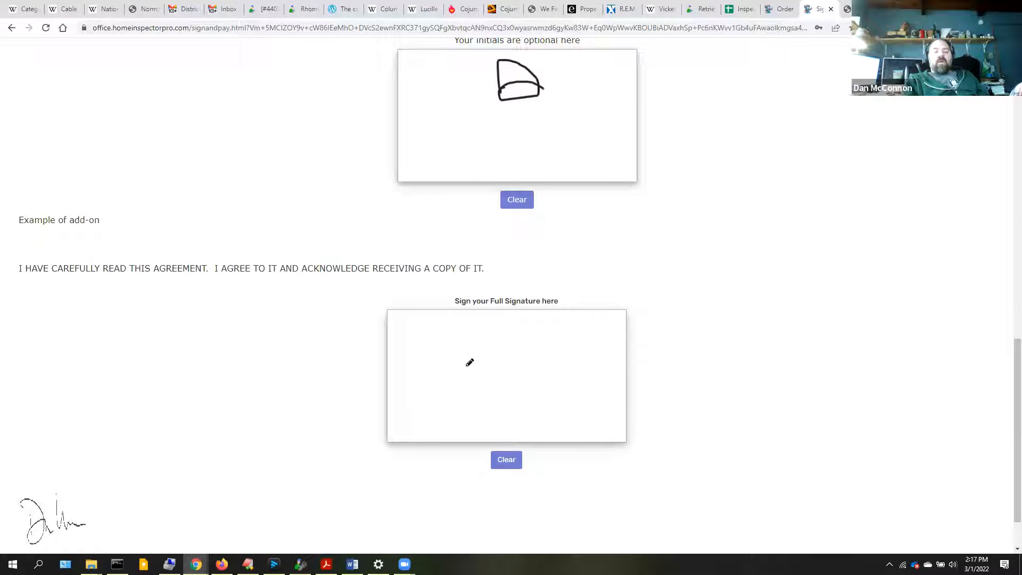
pyautogui.moveTo(449, 377)
pyautogui.mouseDown()
pyautogui.moveTo(468, 406)
pyautogui.moveTo(535, 372)
pyautogui.moveTo(589, 418)
pyautogui.moveTo(575, 428)
pyautogui.mouseUp()
pyautogui.moveTo(446, 317); pyautogui.dragTo(475, 330)
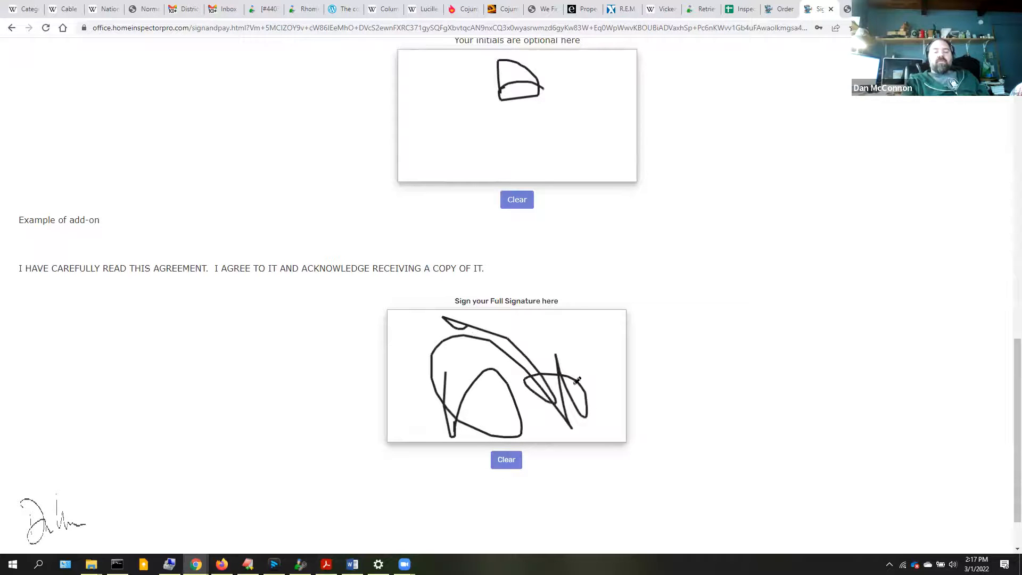
pyautogui.scroll(-2, 1006, 540)
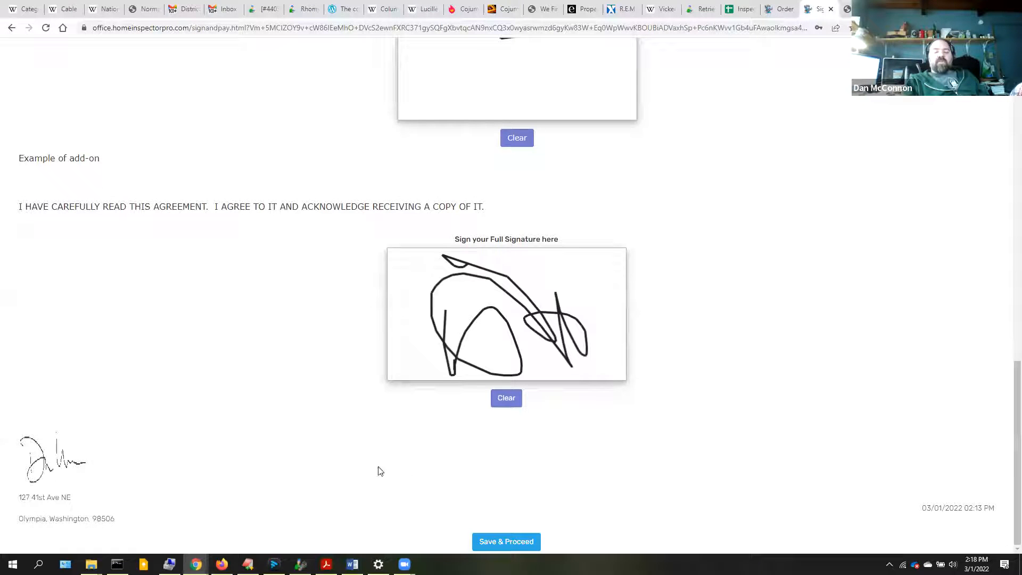
pyautogui.click(491, 539)
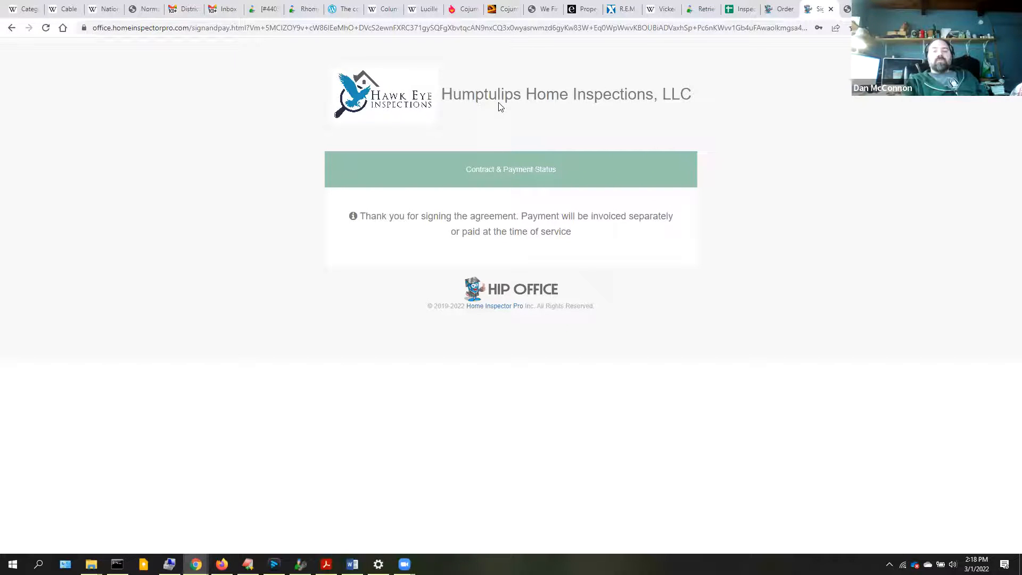
# - Return to Order Details, check the signed contract, and review the Payment Details breakdown totalling $648.81
pyautogui.rightClick(10, 30)
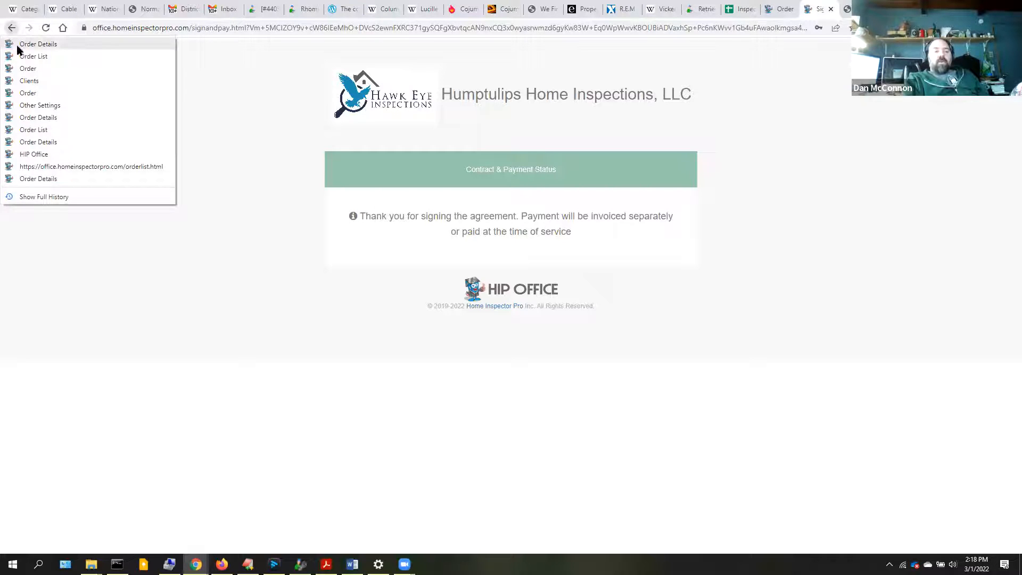
pyautogui.click(38, 45)
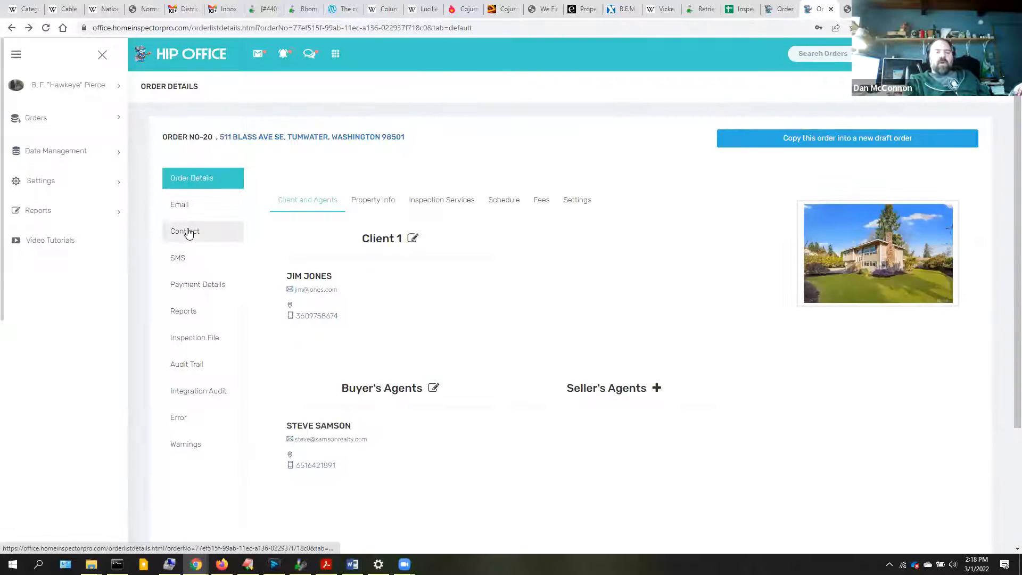
pyautogui.click(188, 234)
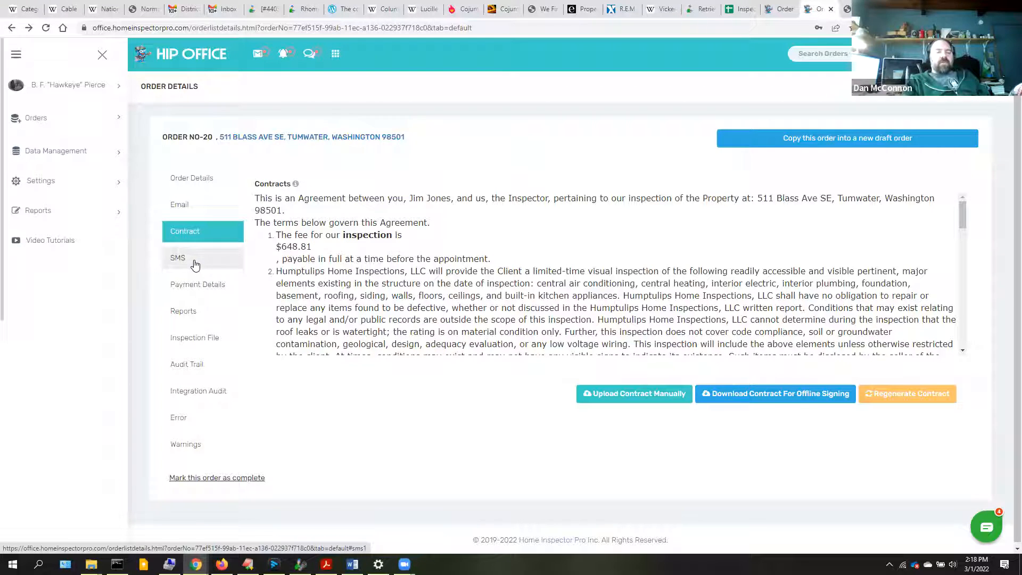
pyautogui.click(201, 290)
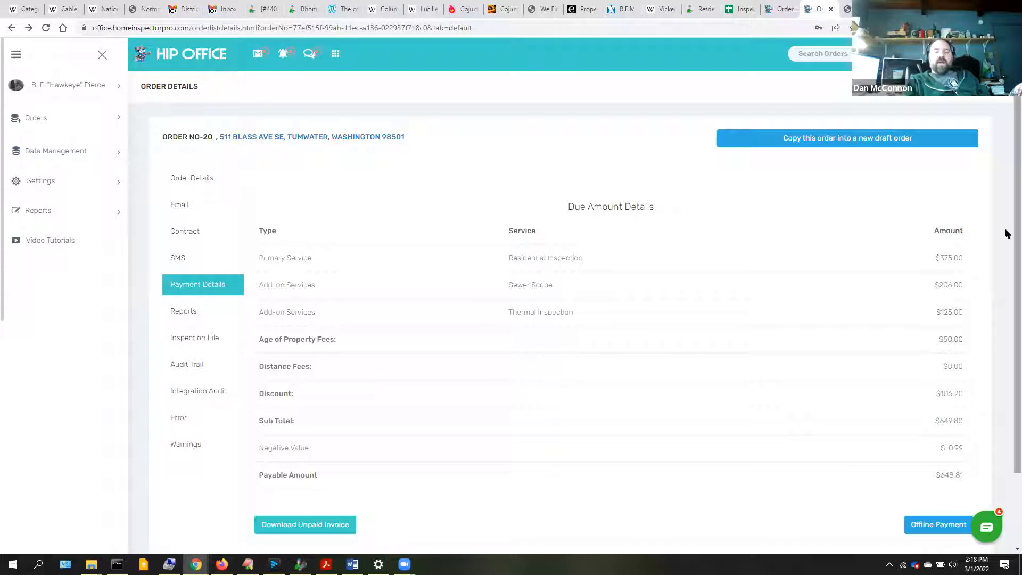
pyautogui.scroll(-2, 1006, 266)
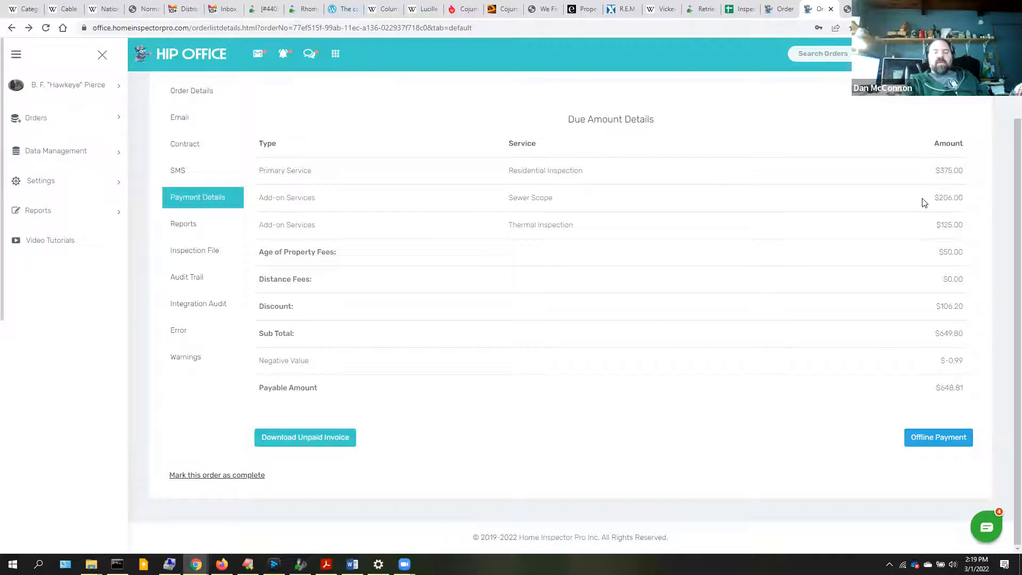
# - Open the Offline Payment Details form, leave Payment Mode as Cash, and close it without paying
pyautogui.click(935, 439)
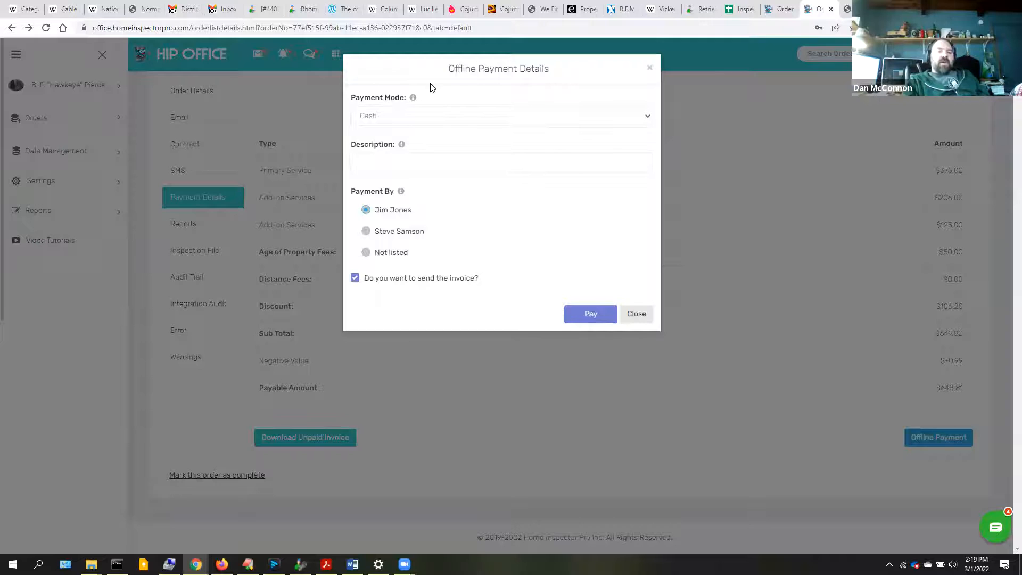
pyautogui.click(405, 120)
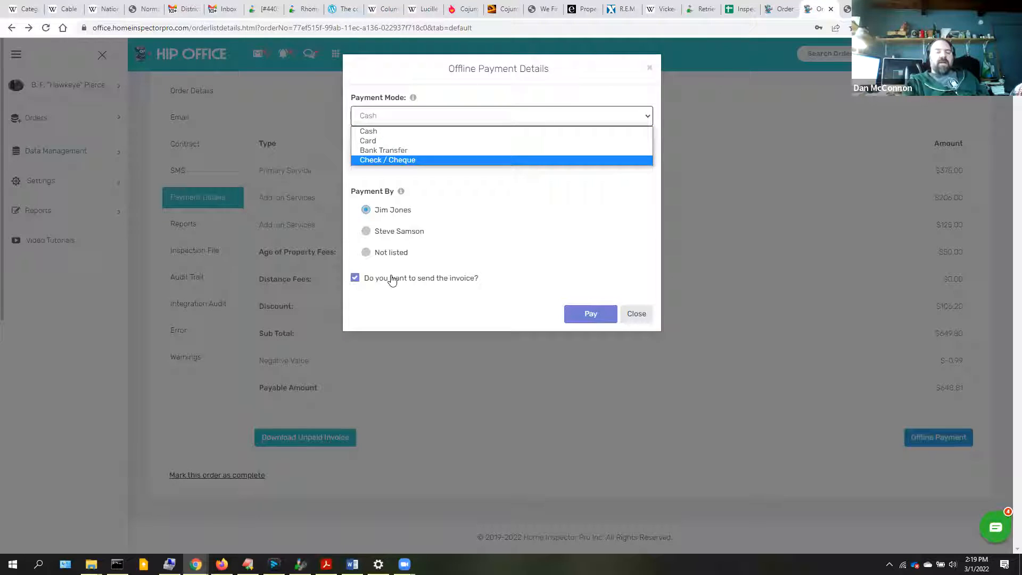
pyautogui.click(408, 315)
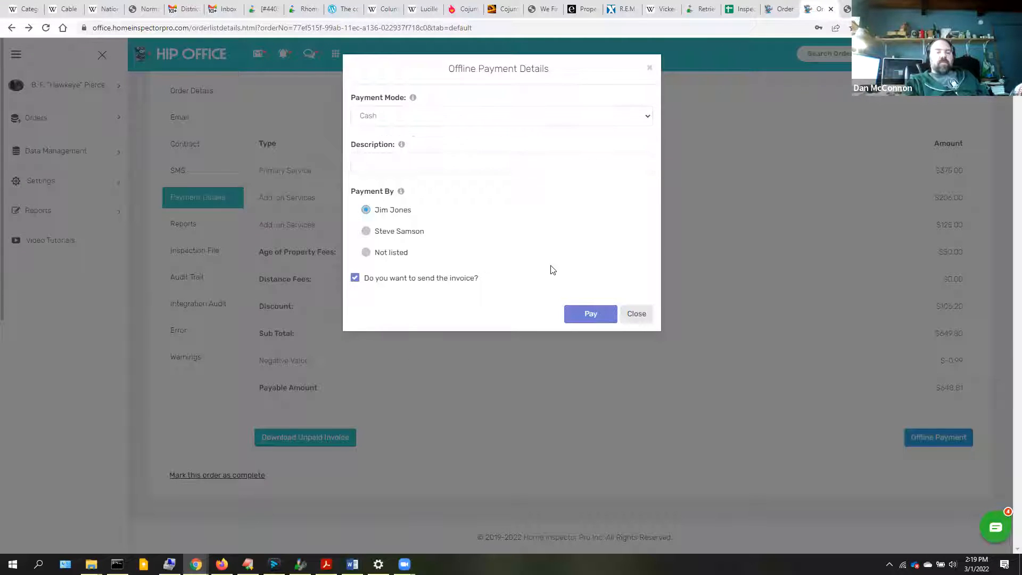
pyautogui.click(635, 314)
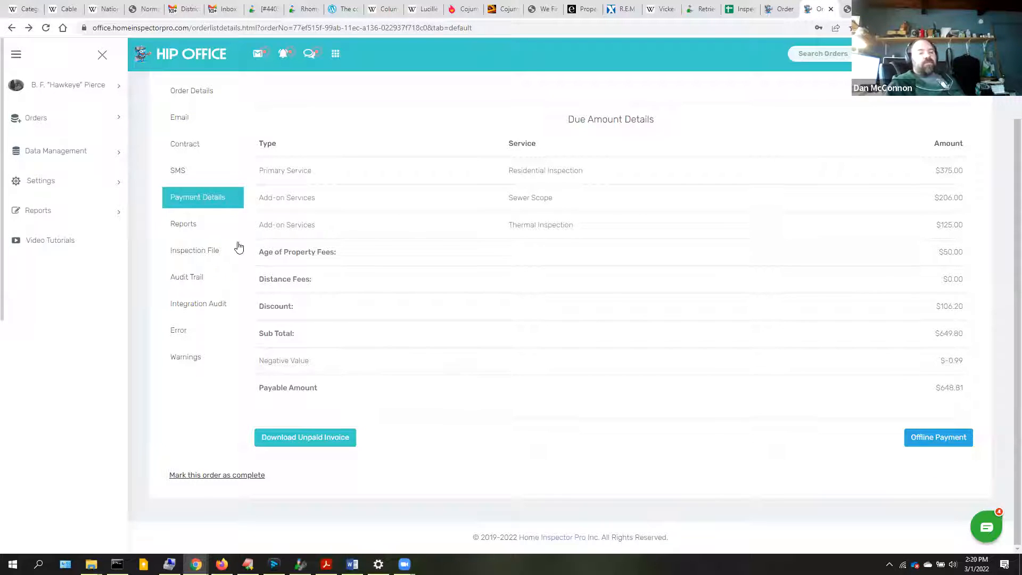
# - Show order 20's Inspection Reports list, which has no report found
pyautogui.click(181, 226)
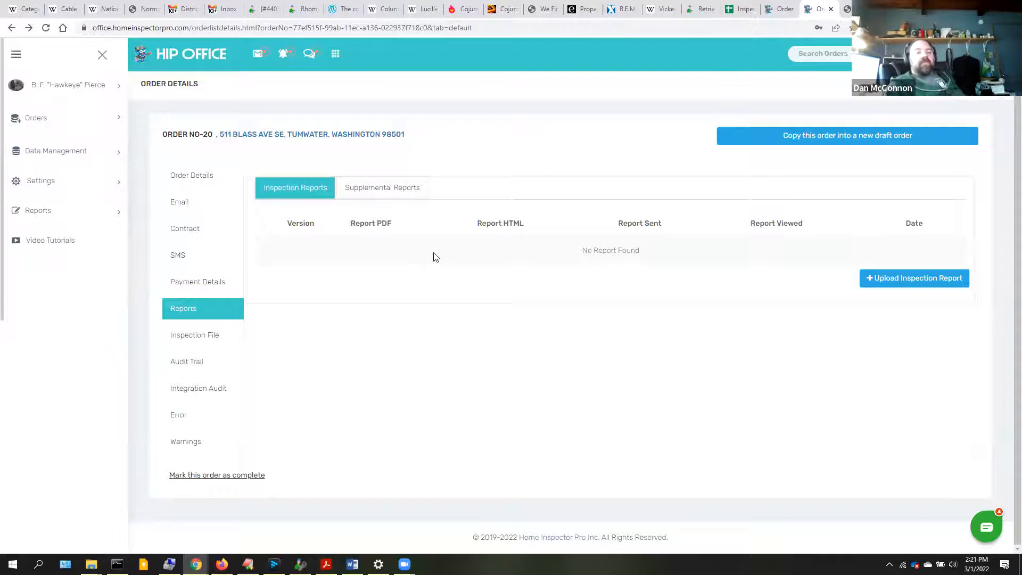
# - Show order 20's Supplemental Reports list, also empty
pyautogui.click(383, 199)
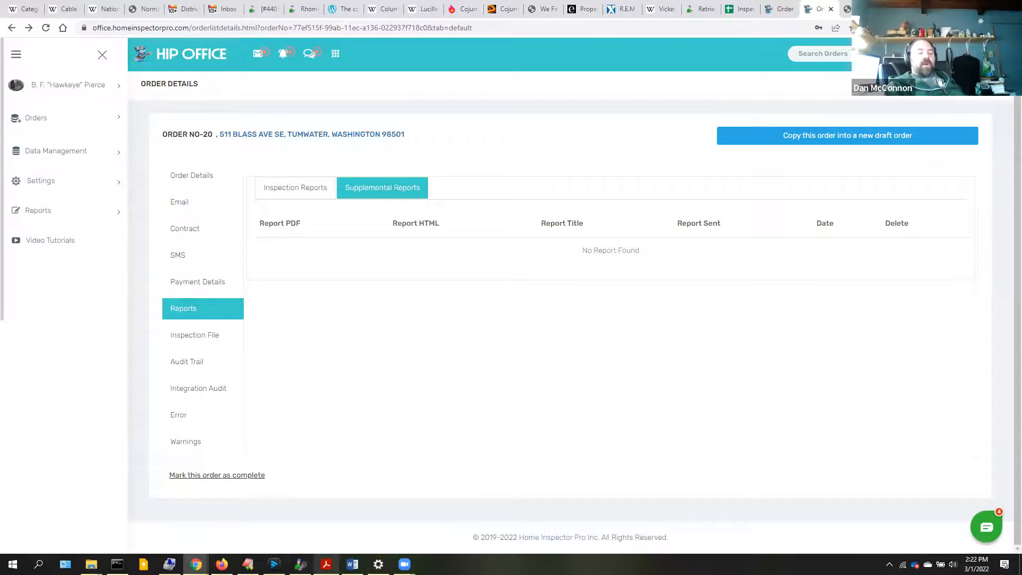
# - In Home Inspector Pro, open the template's PDF documents and try Send Report, acknowledging the no-order warning
pyautogui.click(300, 564)
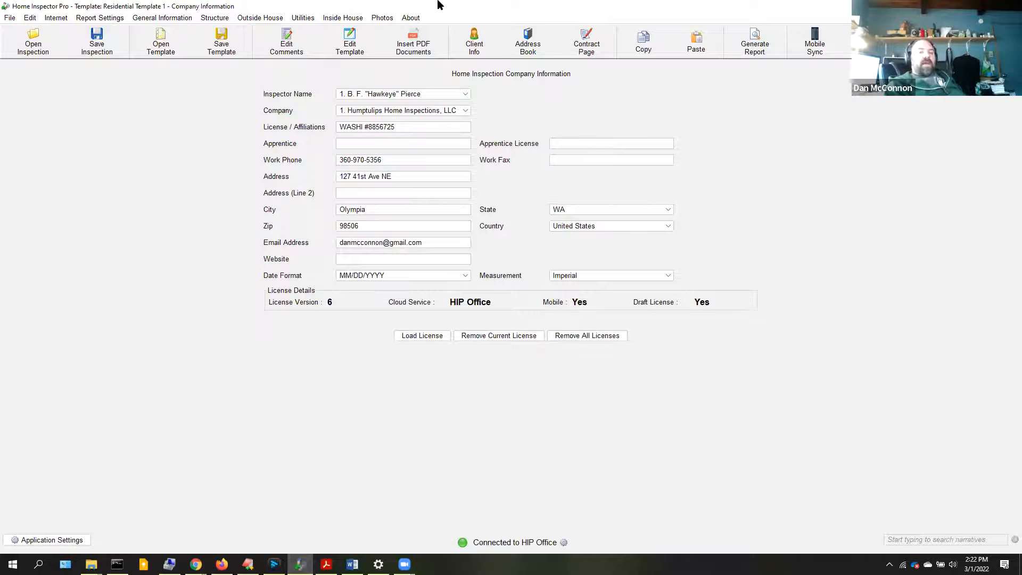
pyautogui.click(415, 46)
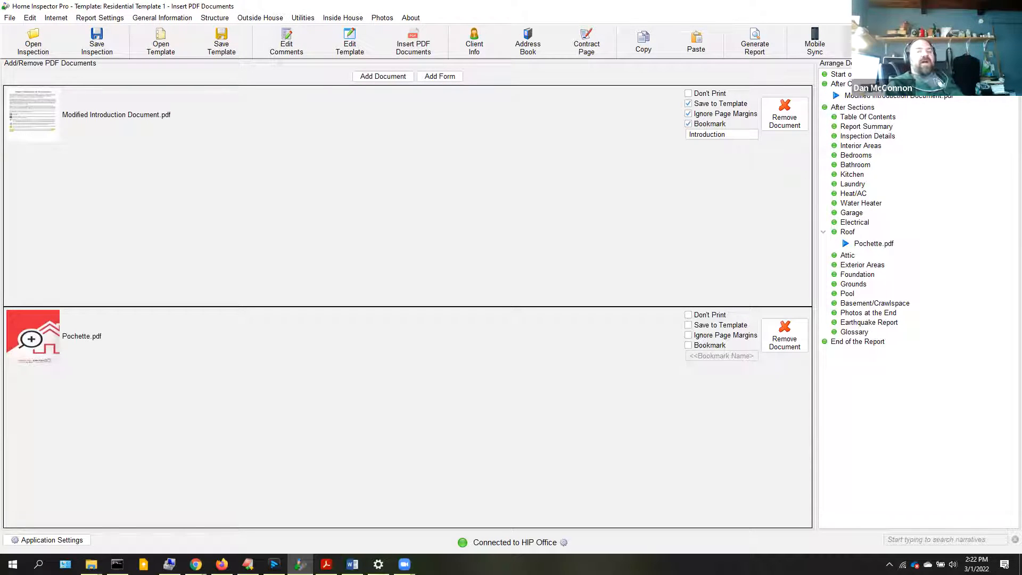
pyautogui.click(877, 43)
pyautogui.click(910, 59)
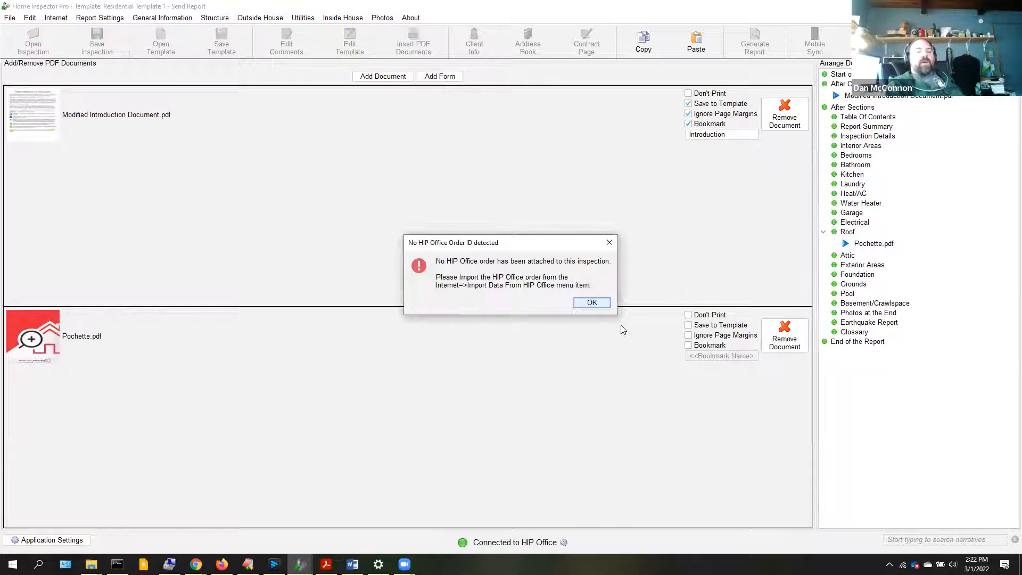
pyautogui.click(592, 302)
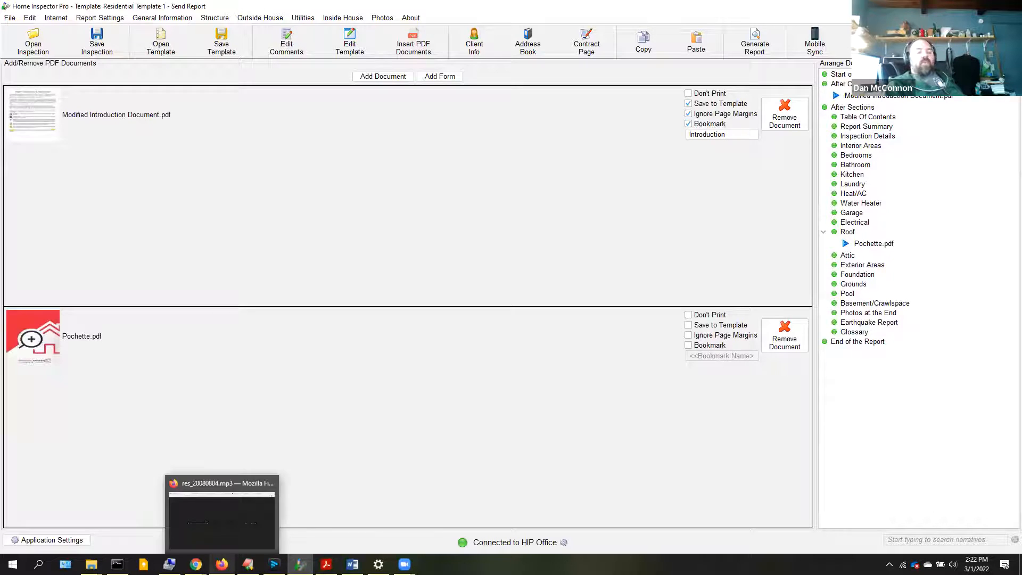
# - Bring up the Firefox window from the taskbar and hide it again
pyautogui.click(222, 563)
pyautogui.click(222, 563)
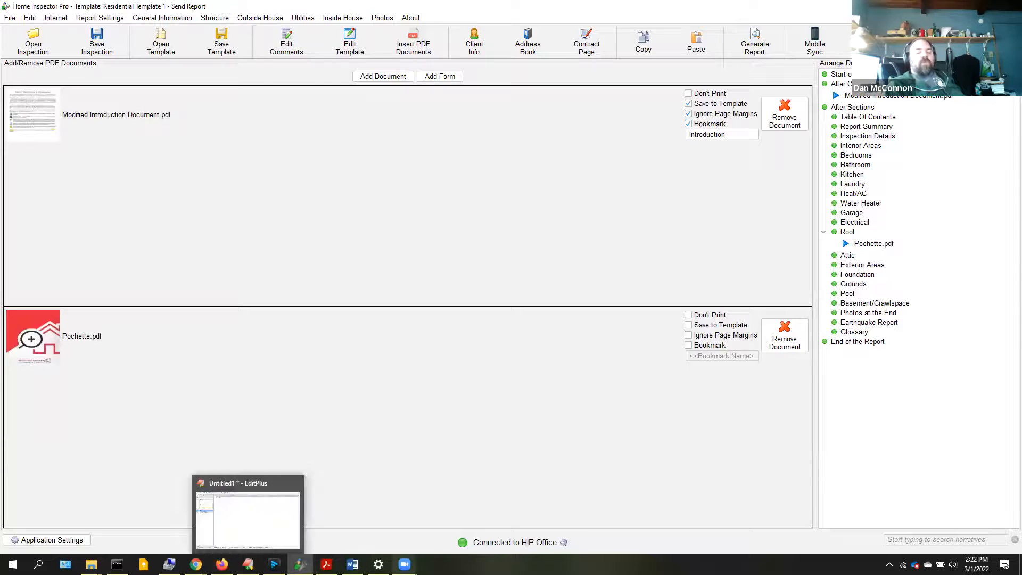
pyautogui.moveTo(196, 564)
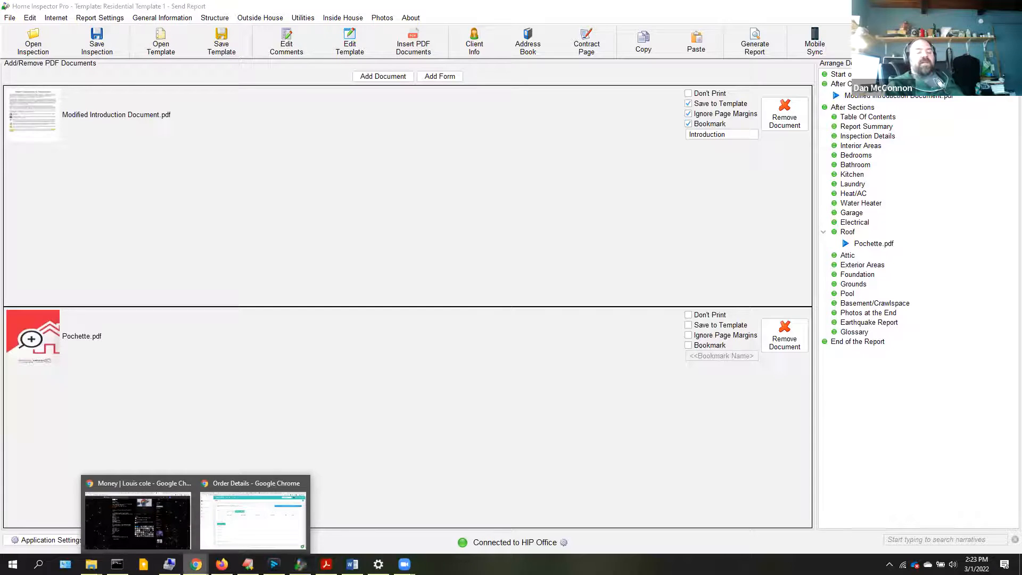
# - Back in HIP Office, show order 20's Inspection File section, which has no file yet
pyautogui.click(250, 519)
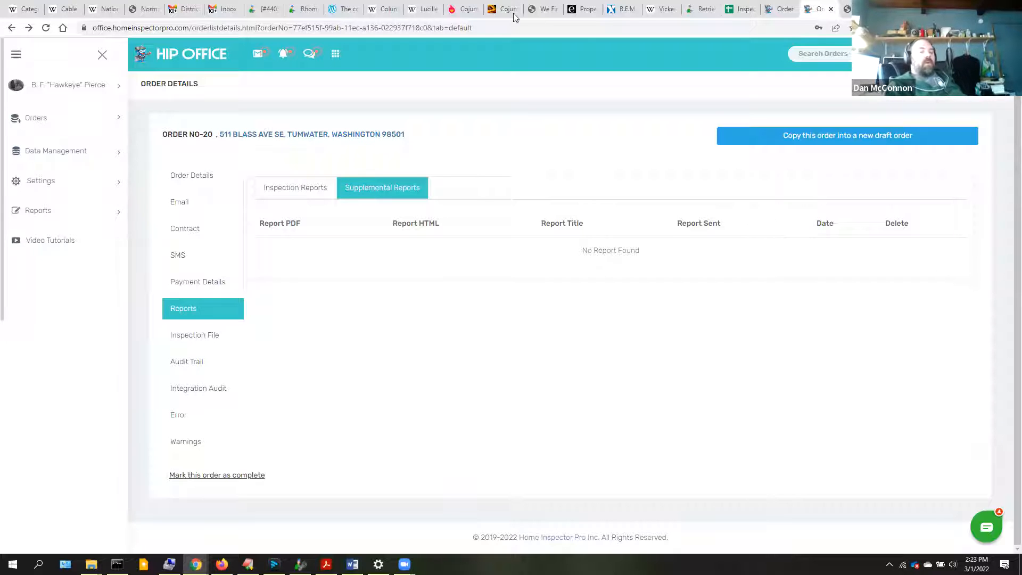
pyautogui.click(195, 336)
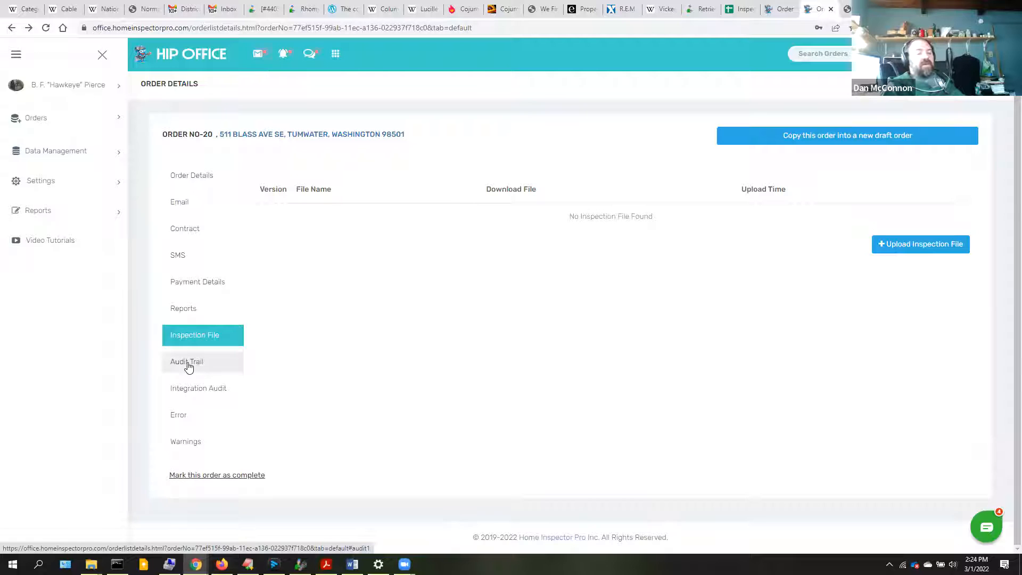
# - Show order 20's Audit Trail with system actions, from Order Created through the prepared email and SMS entries
pyautogui.click(188, 368)
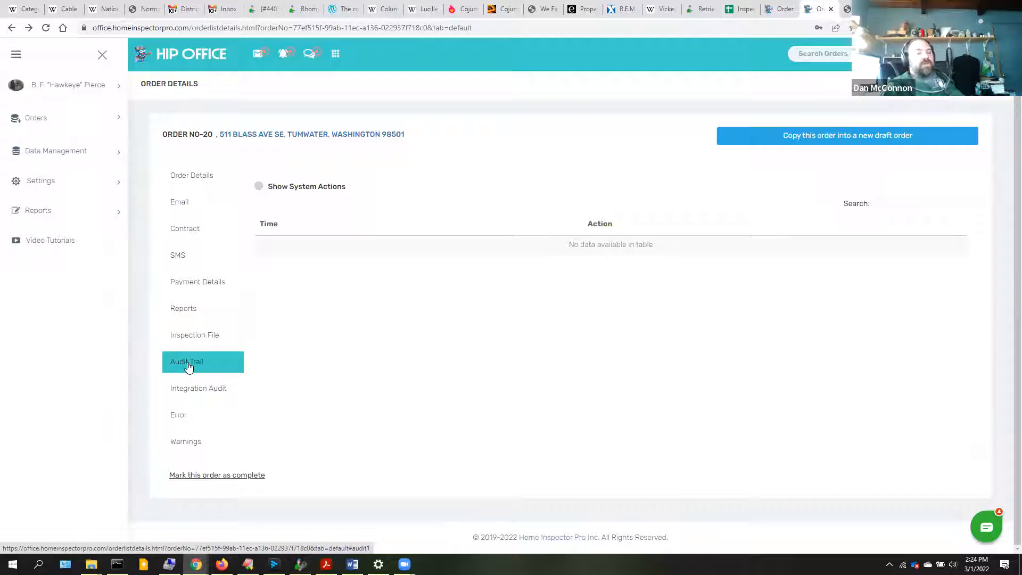
pyautogui.click(259, 187)
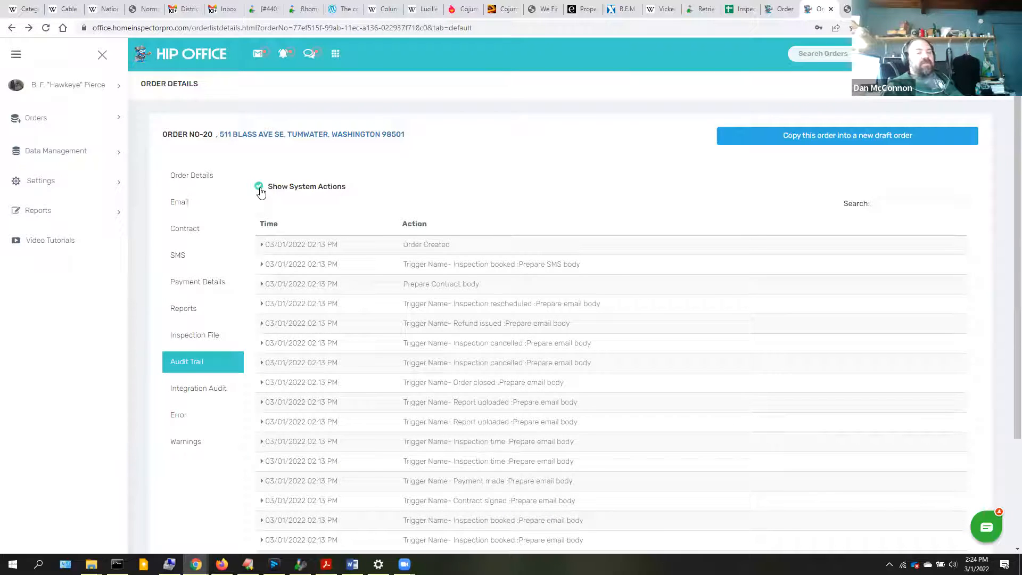
pyautogui.click(259, 187)
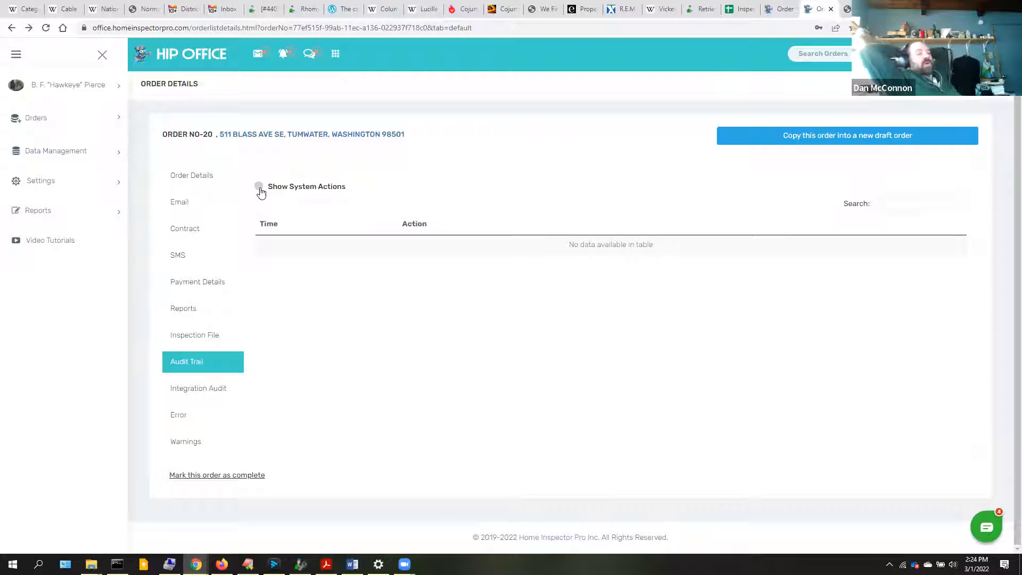
pyautogui.click(259, 187)
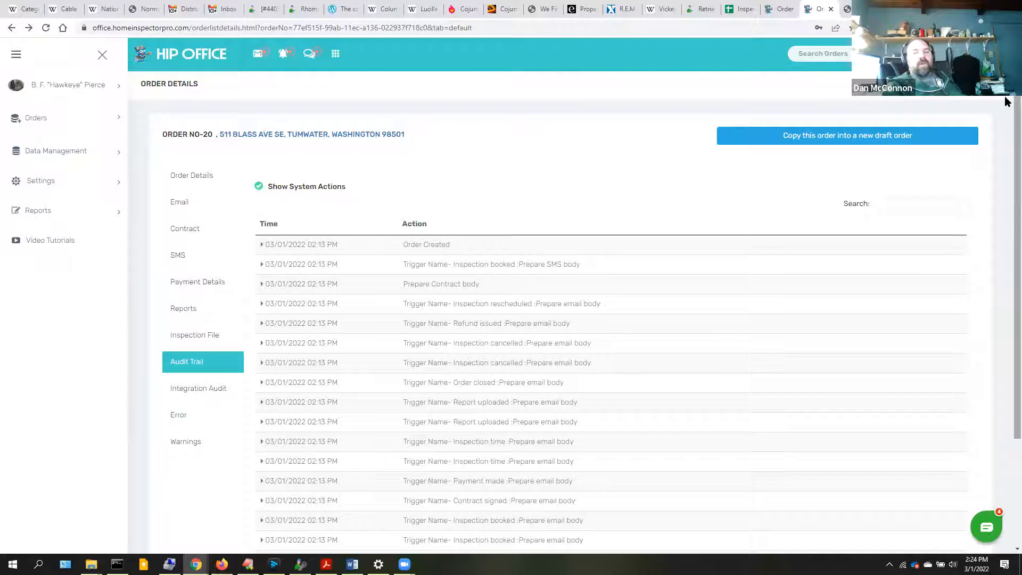
pyautogui.scroll(-1, 1006, 109)
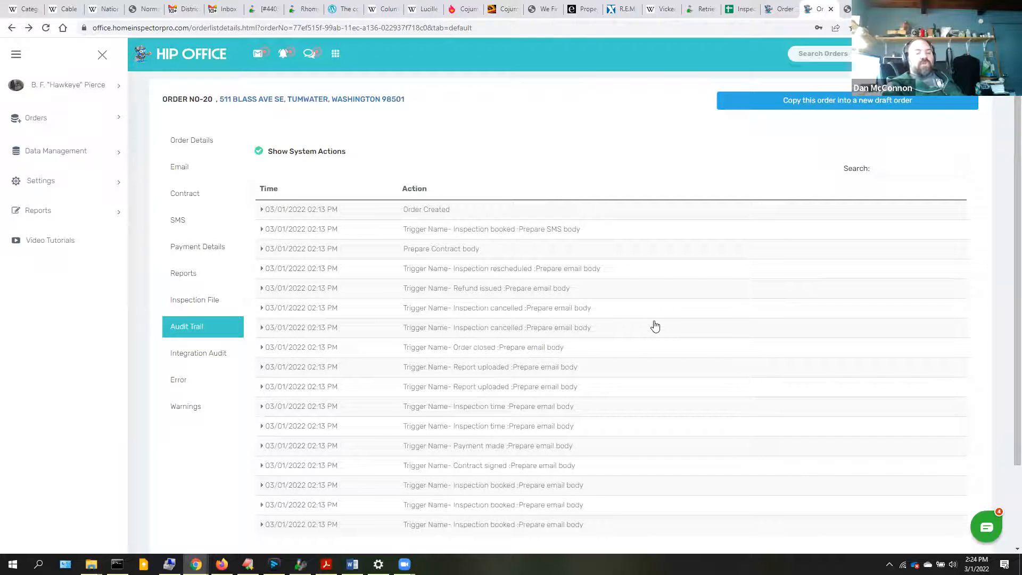
pyautogui.scroll(-2, 1007, 416)
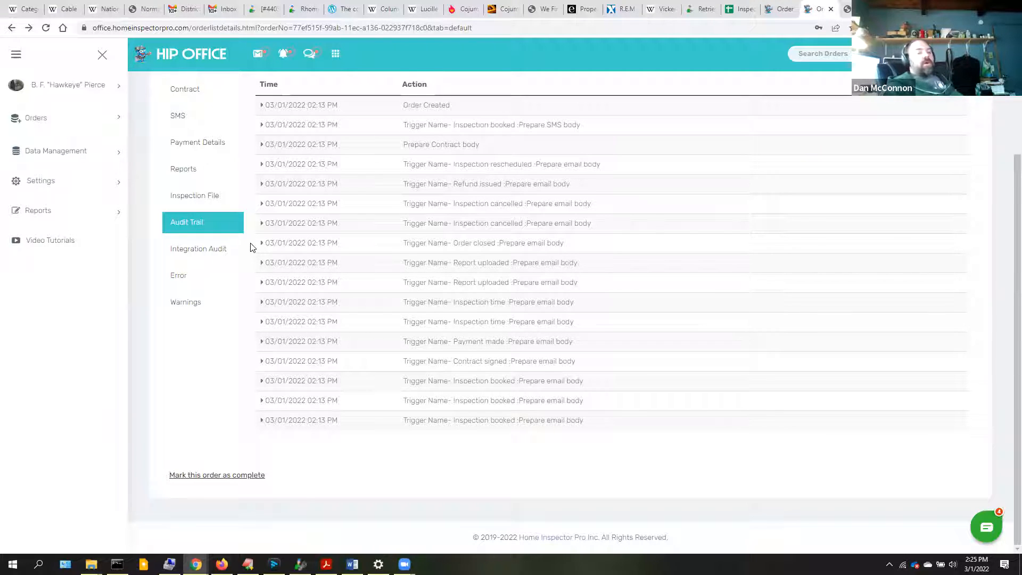
# - Check order NO-20's empty Integration Audit log, then its Error section reporting no errors
pyautogui.click(222, 249)
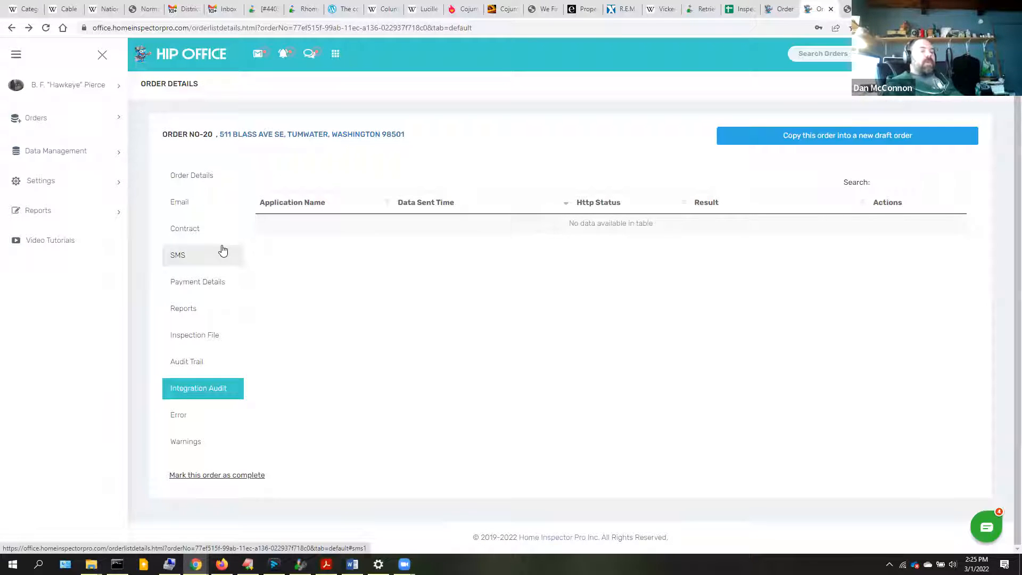
pyautogui.click(54, 182)
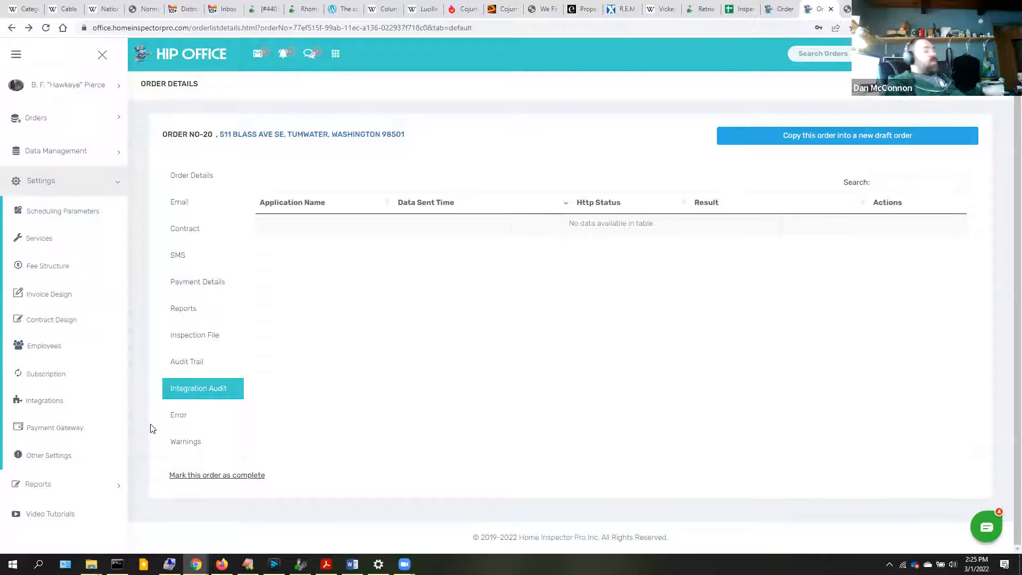
pyautogui.click(183, 414)
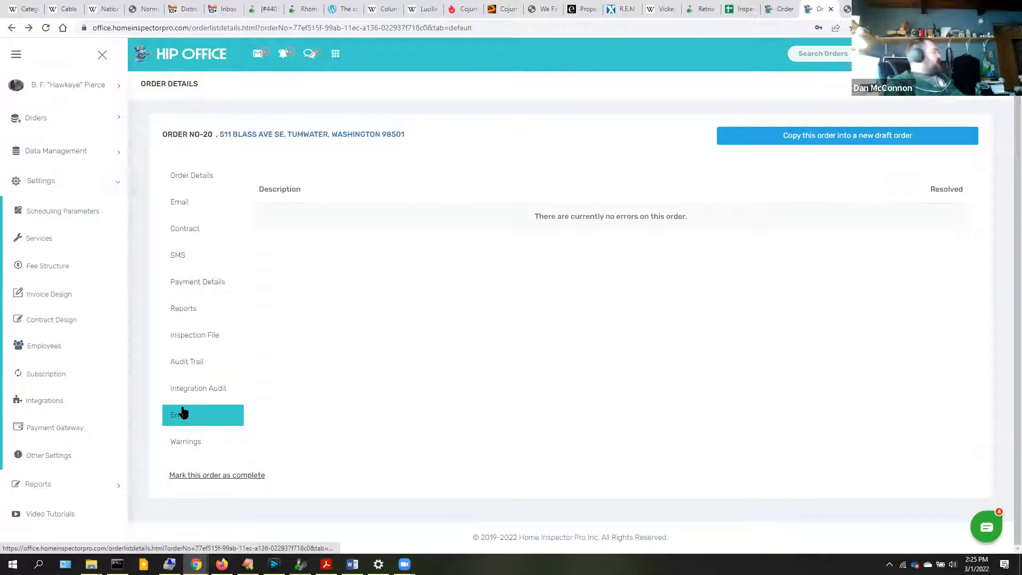
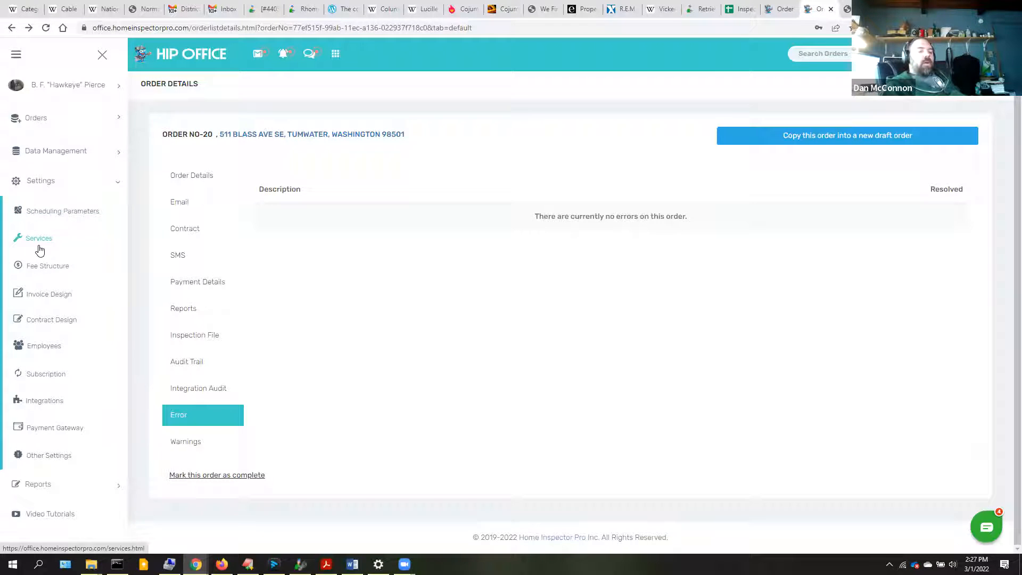
# - Expand Data Management and then its Orders group in the sidebar
pyautogui.click(61, 156)
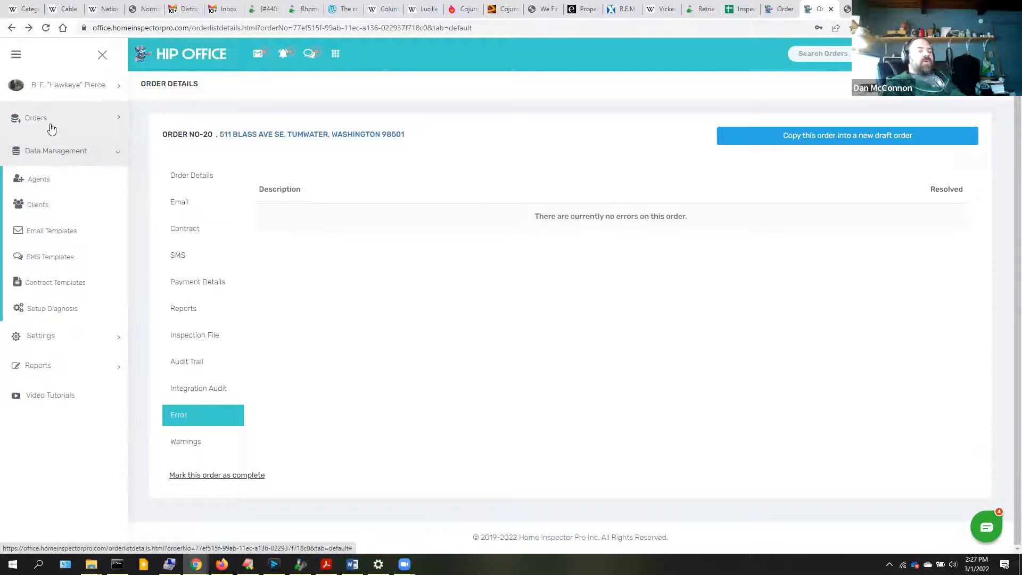
pyautogui.click(51, 129)
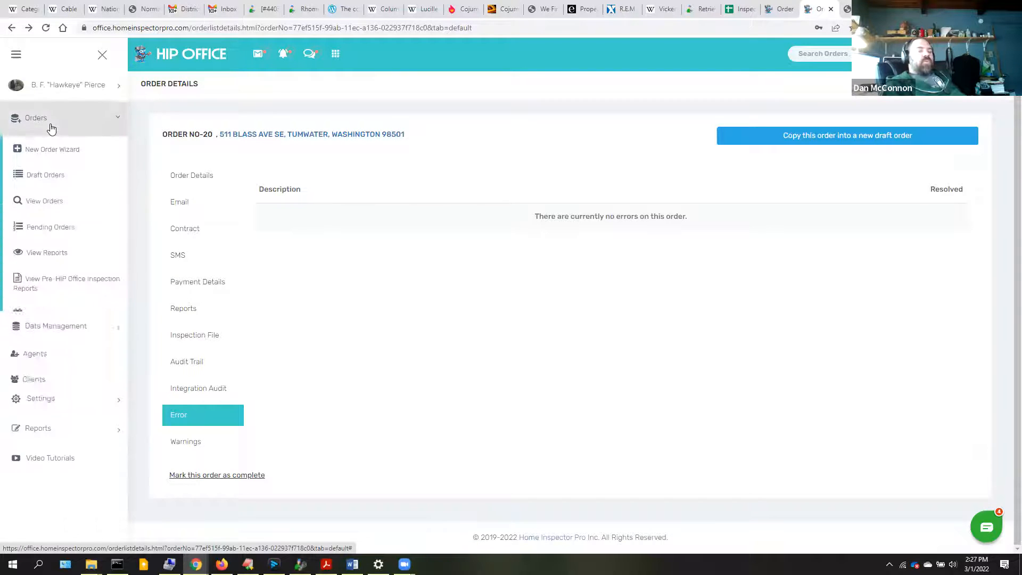
# - Show the full Order List and bring up its filter options
pyautogui.click(53, 205)
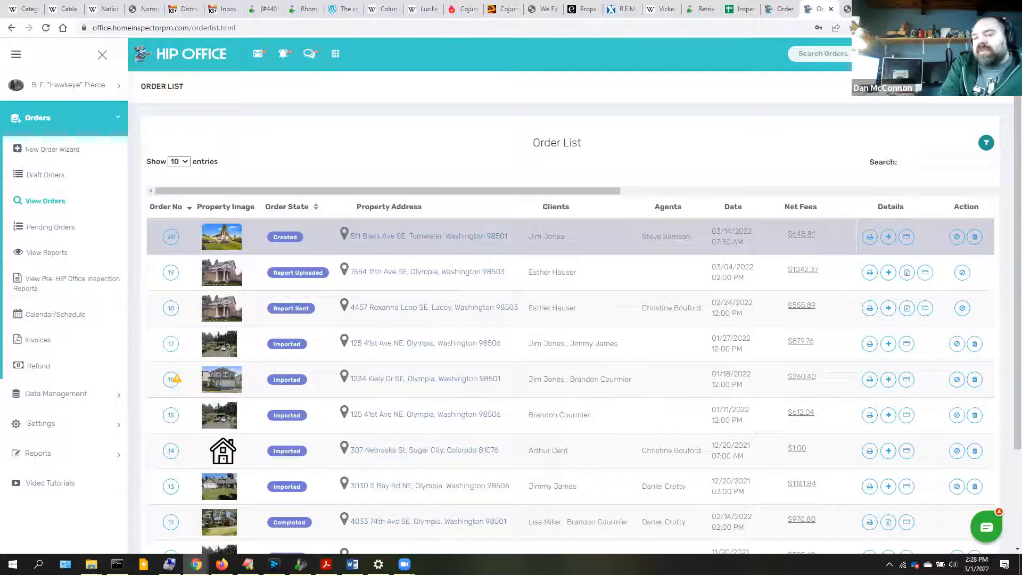
pyautogui.click(987, 144)
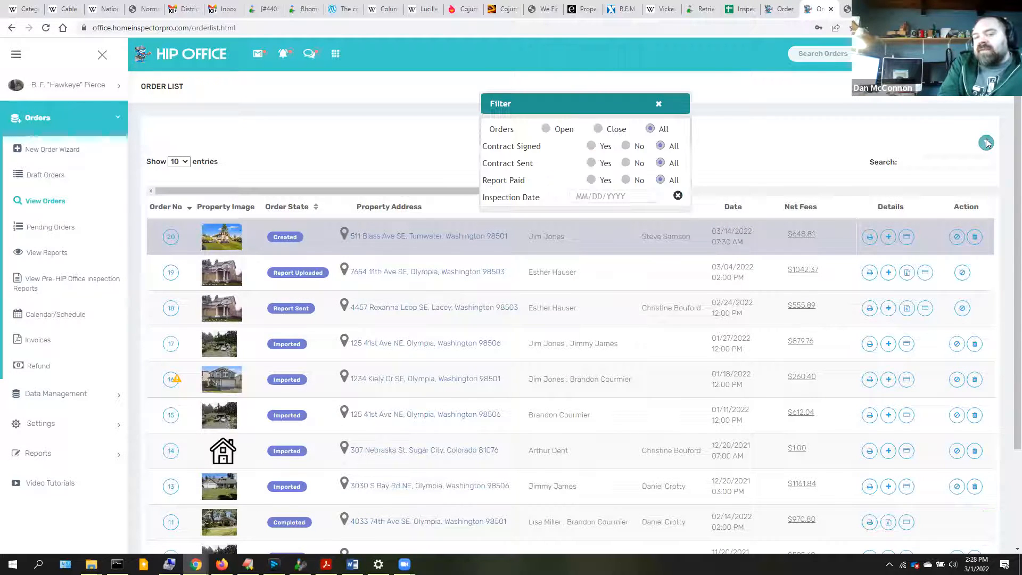
# - Filter orders to Open, then Closed, then back to All, and close the filter
pyautogui.click(545, 129)
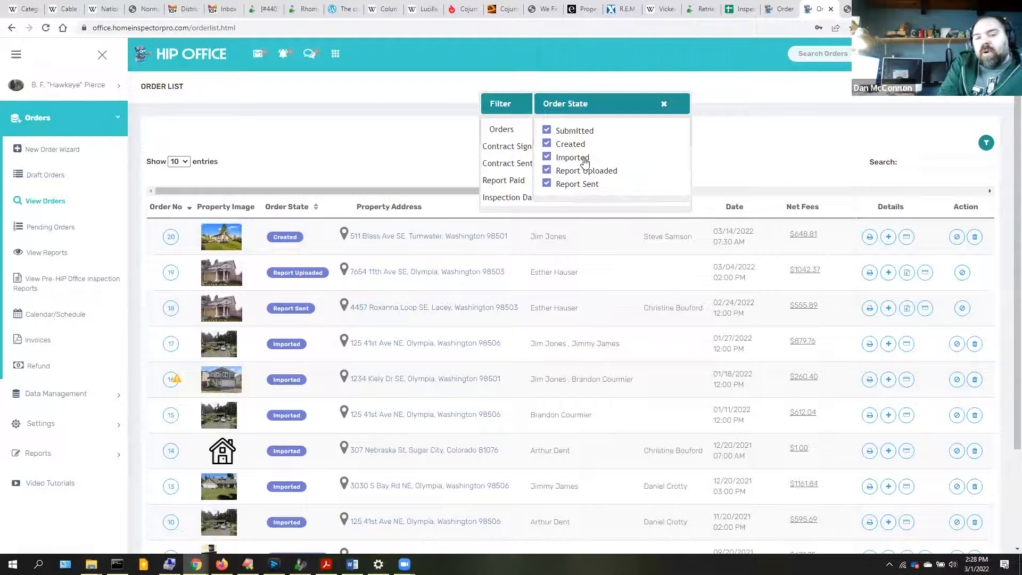
pyautogui.click(663, 101)
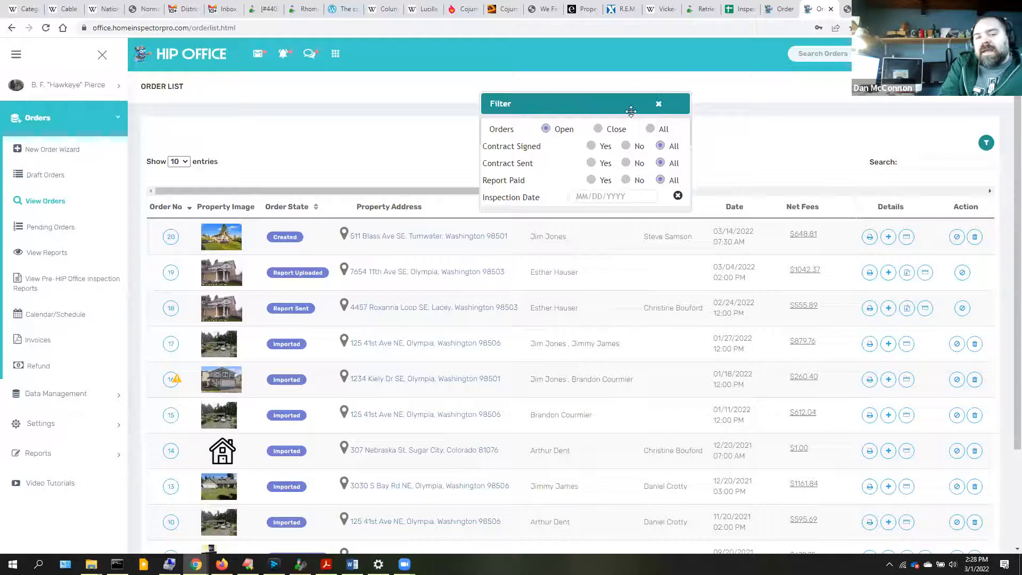
pyautogui.click(598, 129)
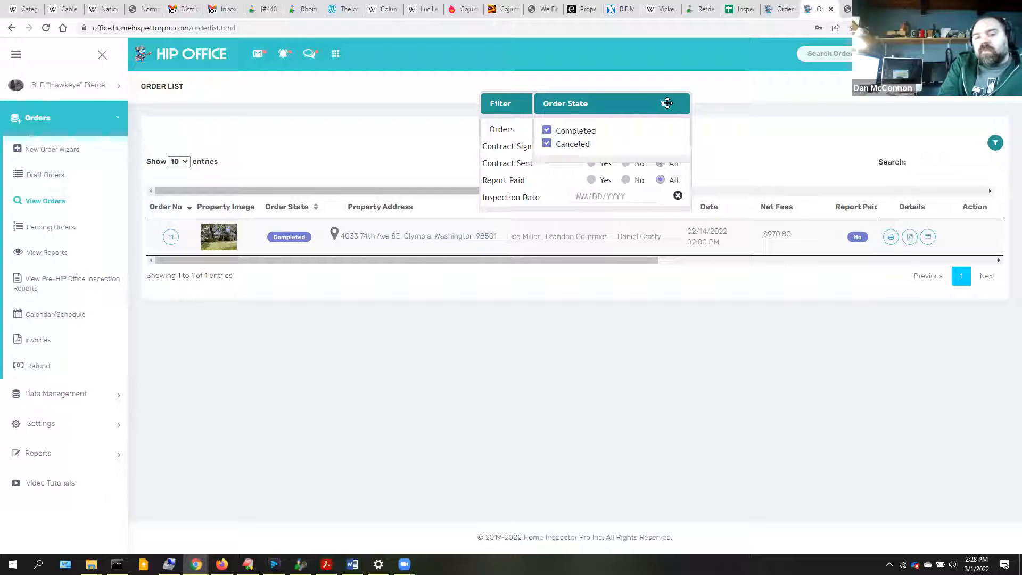
pyautogui.click(664, 104)
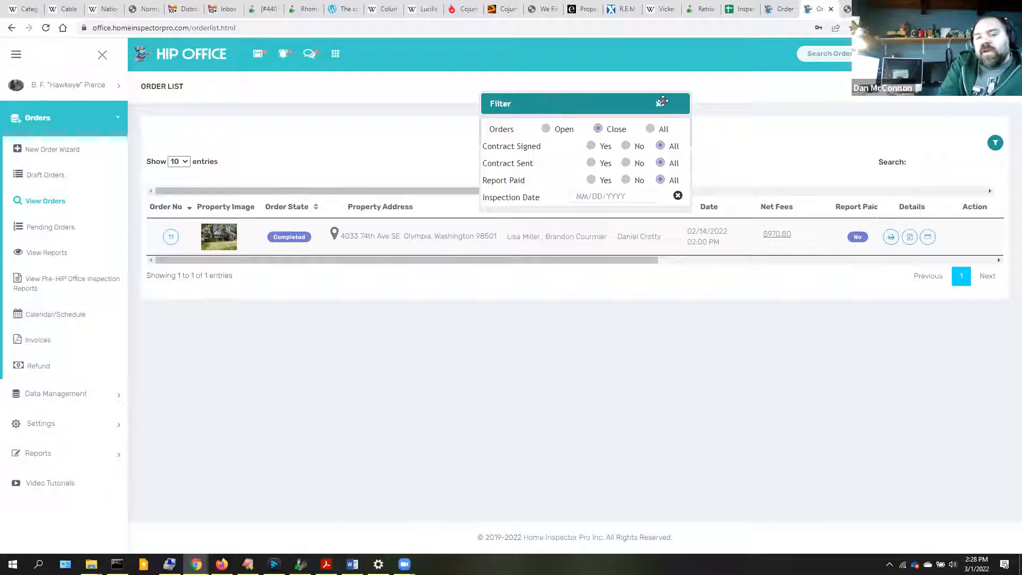
pyautogui.click(651, 129)
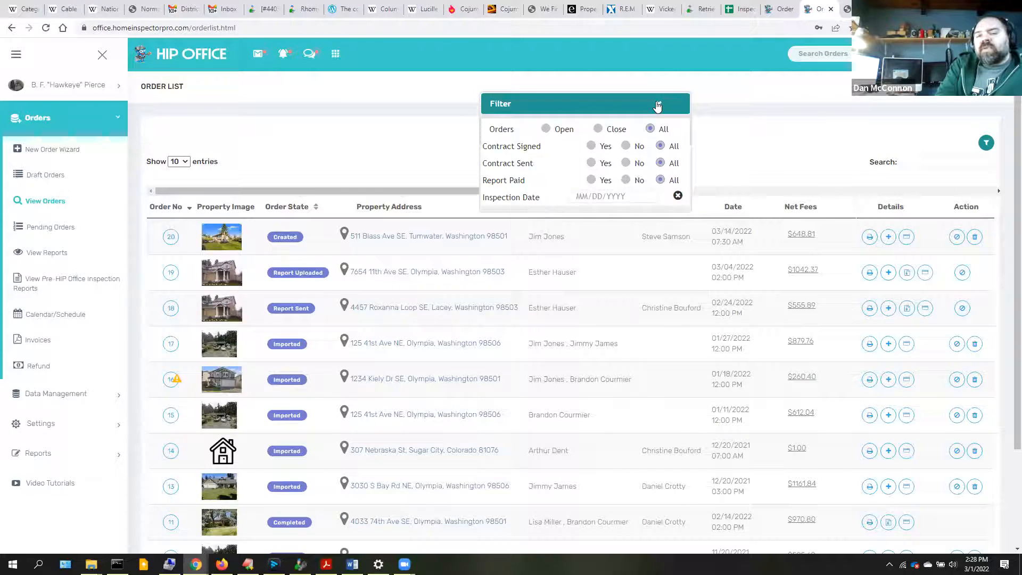
pyautogui.click(658, 103)
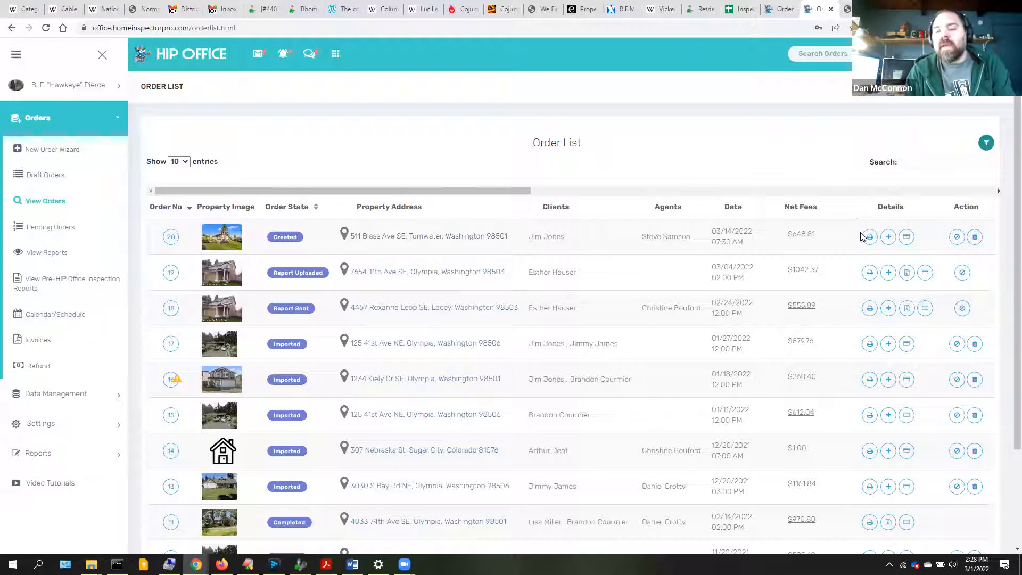
pyautogui.click(803, 235)
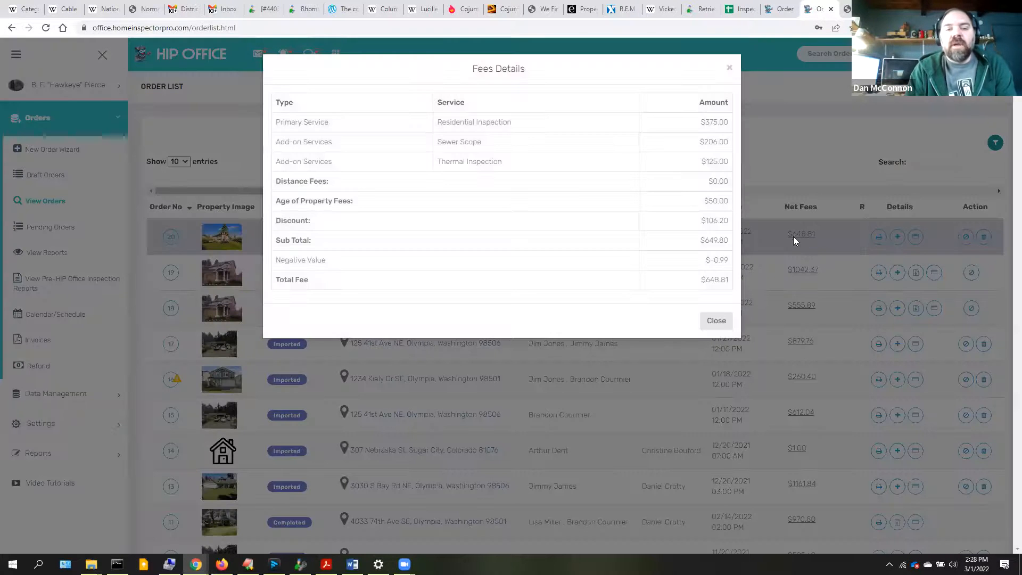
pyautogui.click(730, 64)
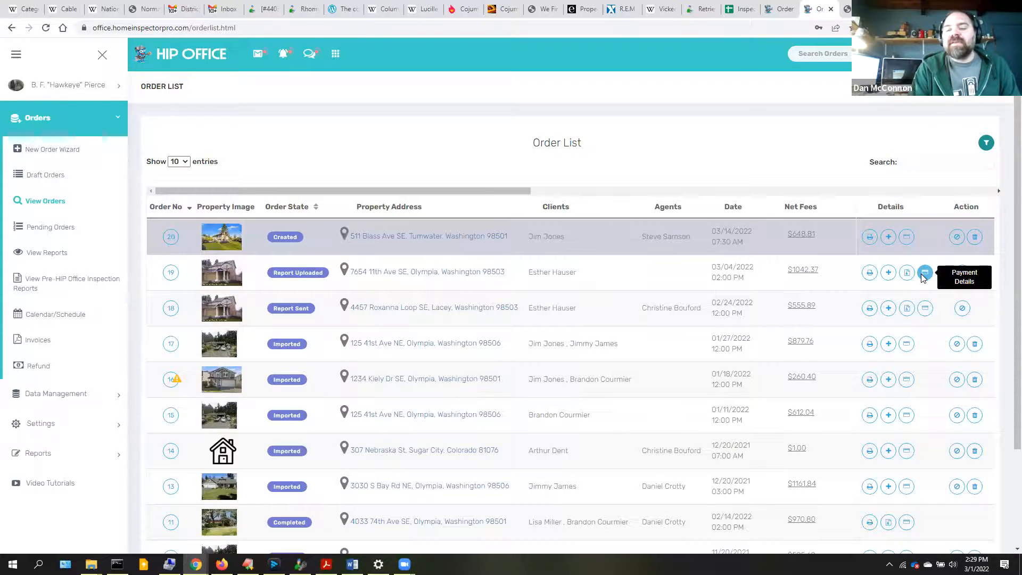
pyautogui.click(923, 274)
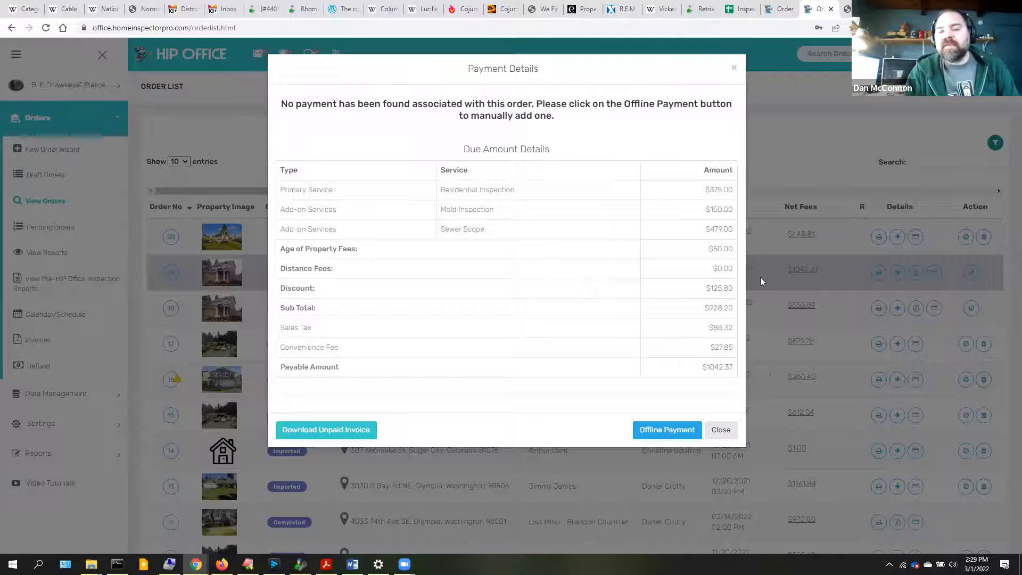
pyautogui.click(716, 431)
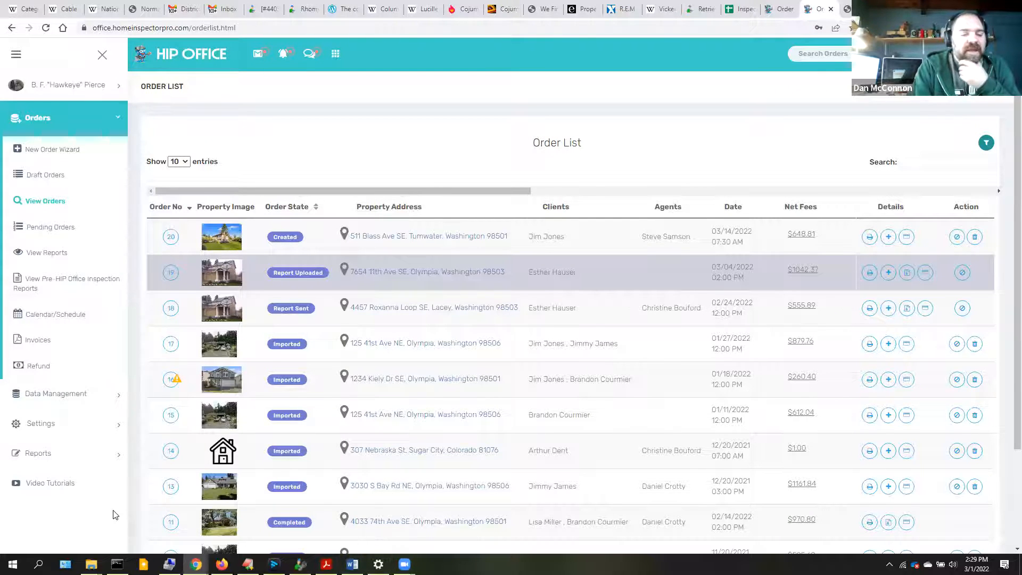
pyautogui.click(171, 523)
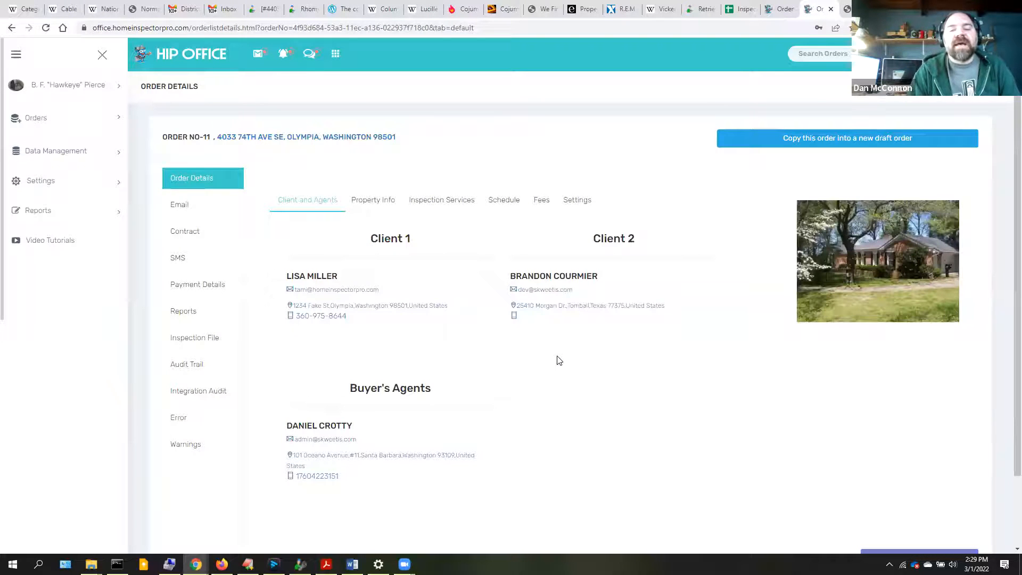
pyautogui.click(183, 291)
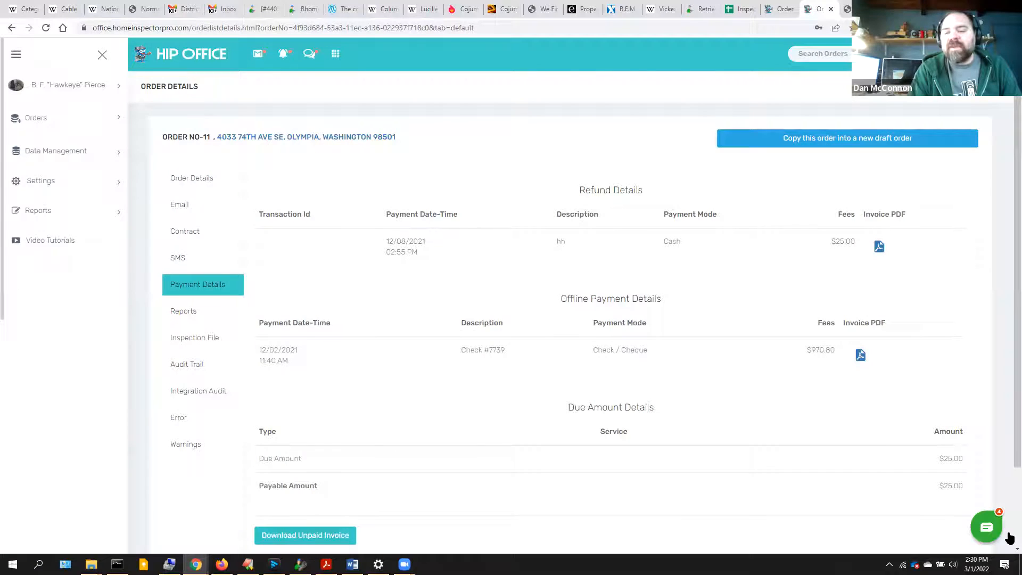
pyautogui.scroll(-2, 1010, 538)
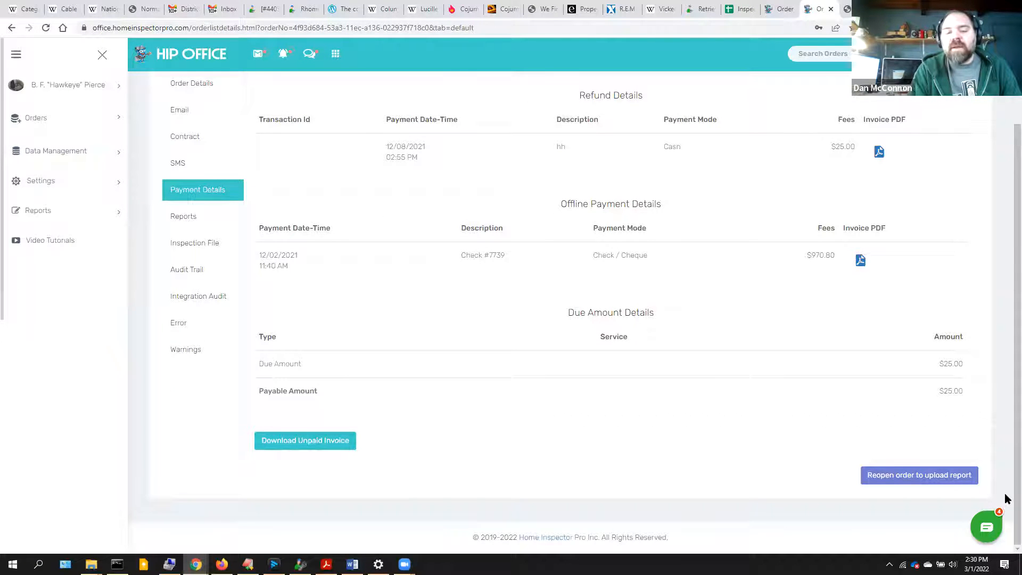
pyautogui.click(37, 120)
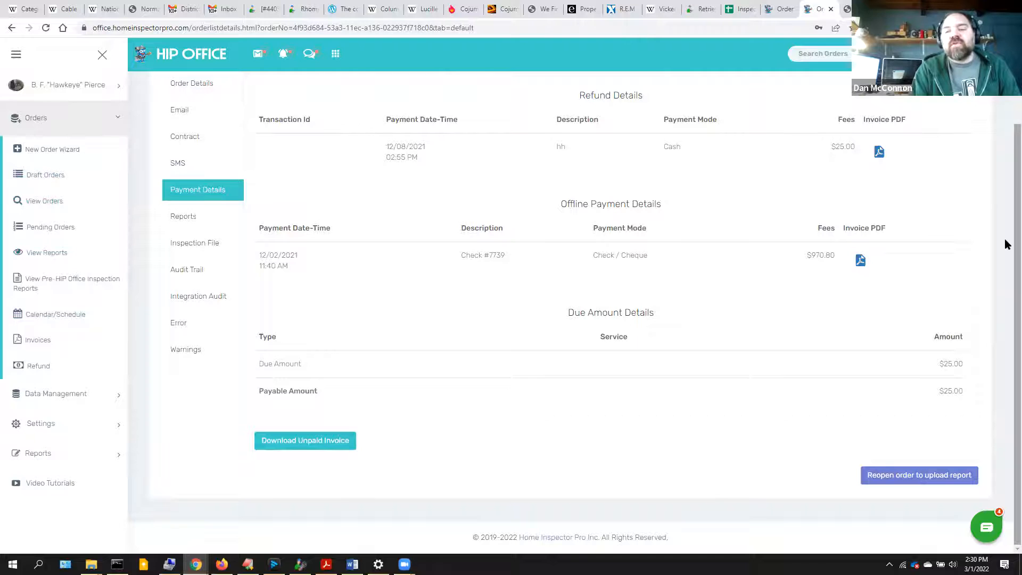
pyautogui.scroll(2, 1006, 213)
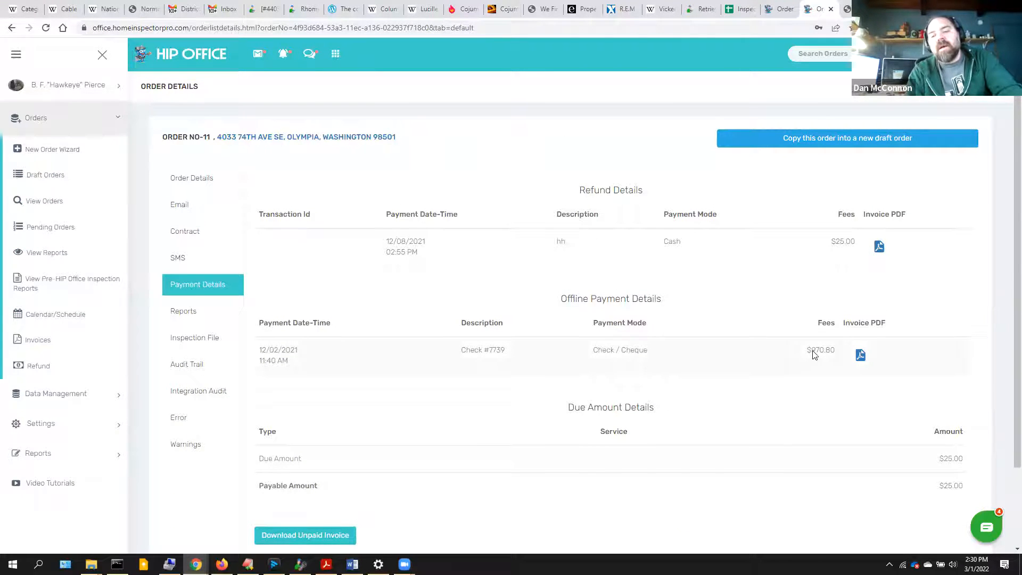
pyautogui.click(48, 202)
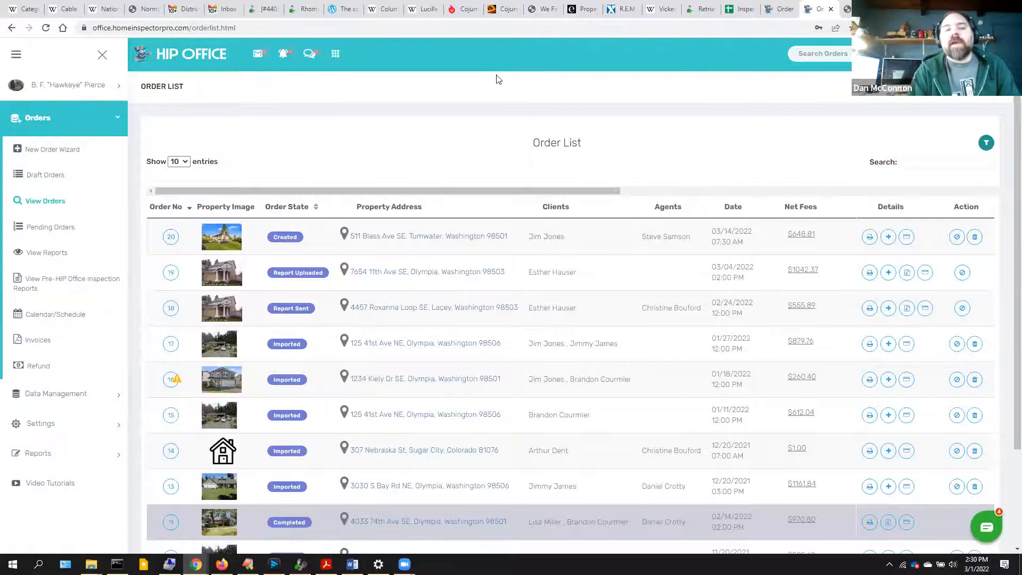
# - Open Settings > Other Settings, then go to the Book Your Inspection browser tab
pyautogui.click(112, 424)
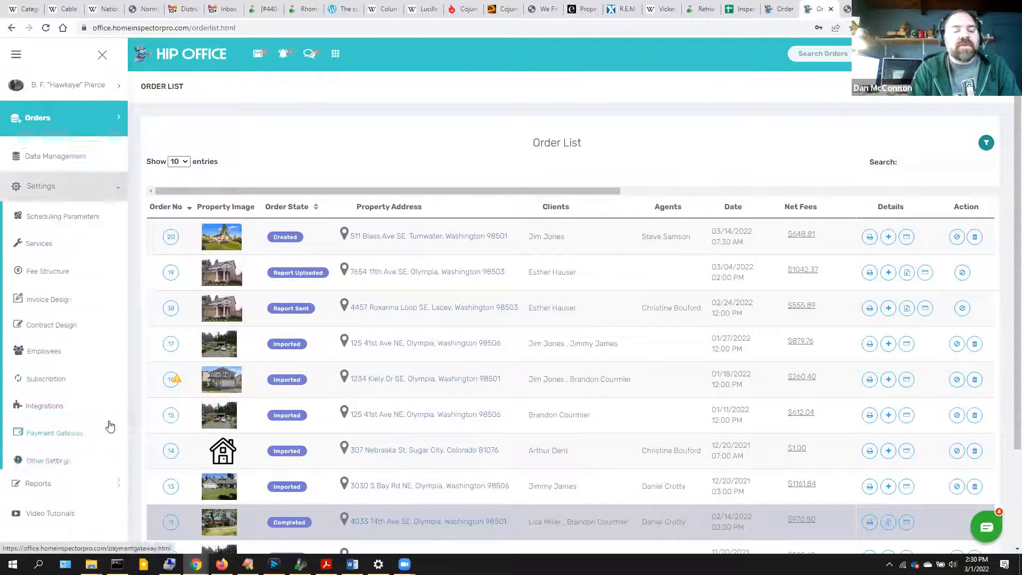
pyautogui.click(54, 456)
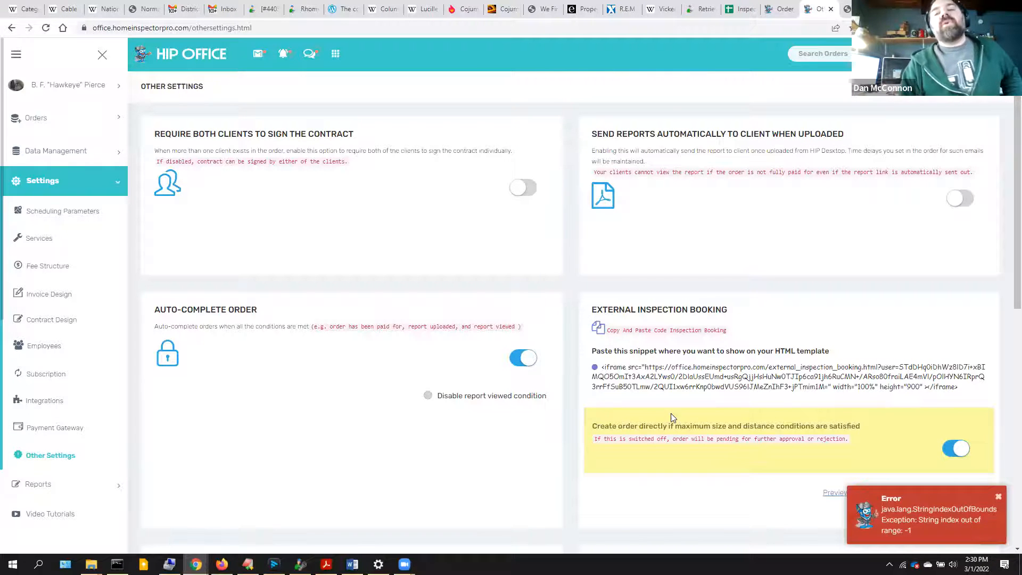
pyautogui.click(848, 10)
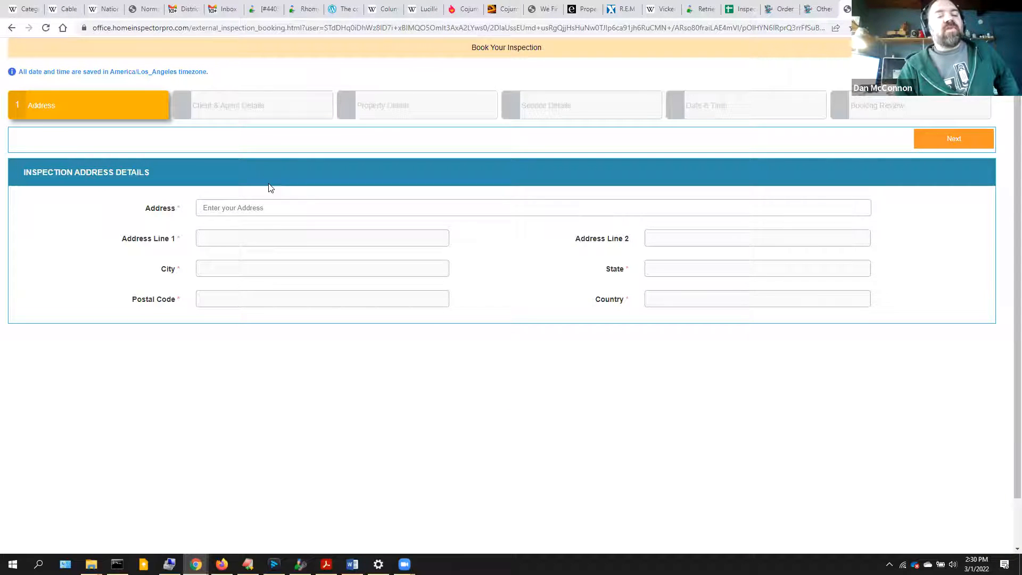
# - Enter the inspection address 665 from the first suggestion and continue
pyautogui.click(218, 208)
pyautogui.write('665')
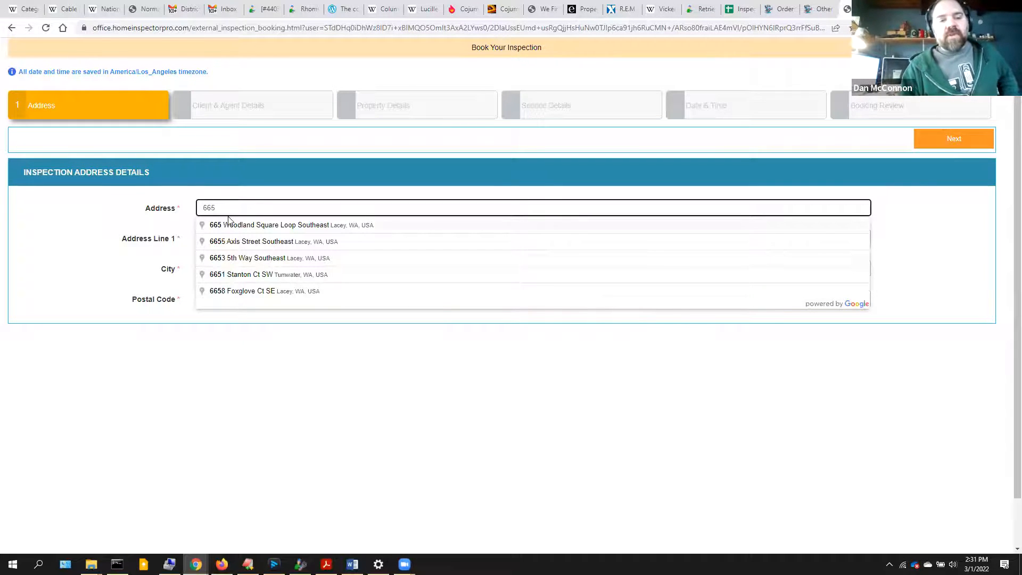
pyautogui.click(231, 230)
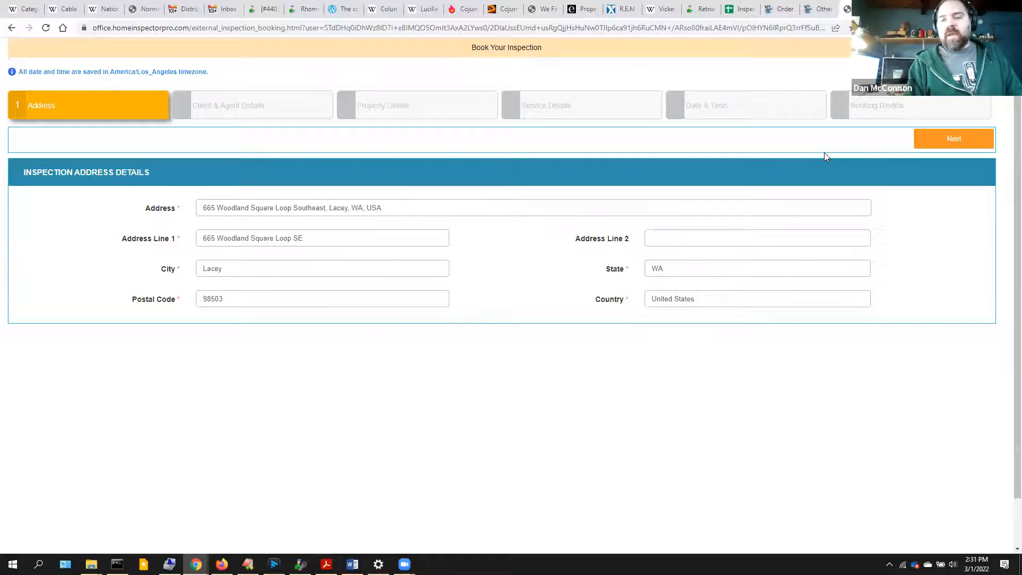
pyautogui.click(937, 145)
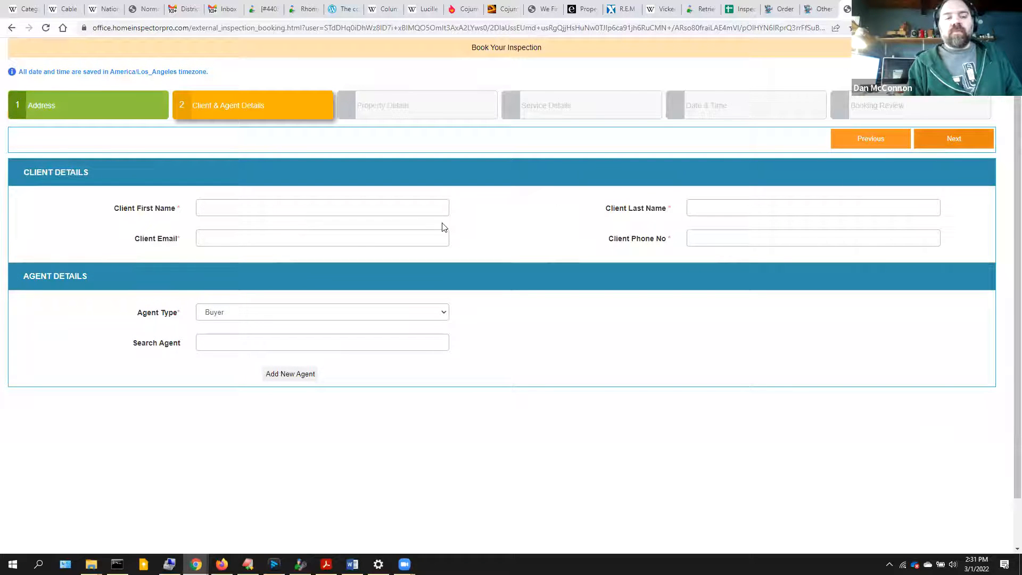
# - Fill in the client's first and last name, e-mail and phone number, then continue
pyautogui.click(292, 204)
pyautogui.press('Tab')
pyautogui.press('Tab')
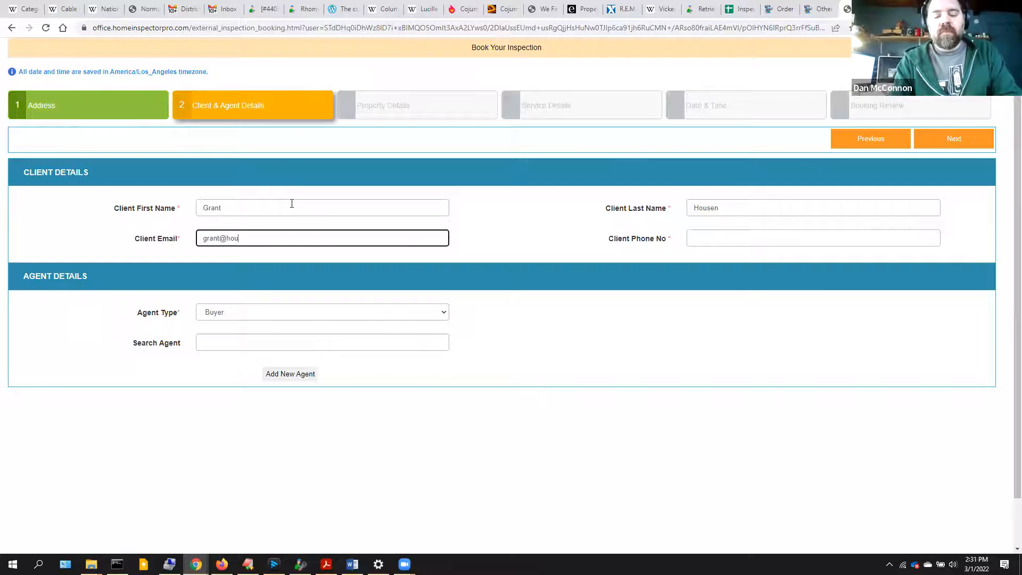
pyautogui.press('Tab')
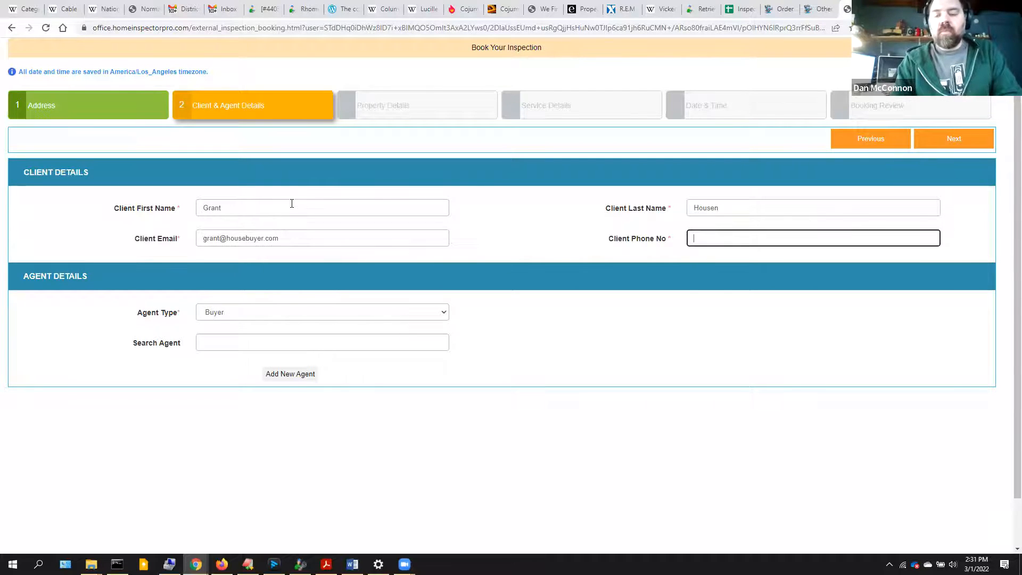
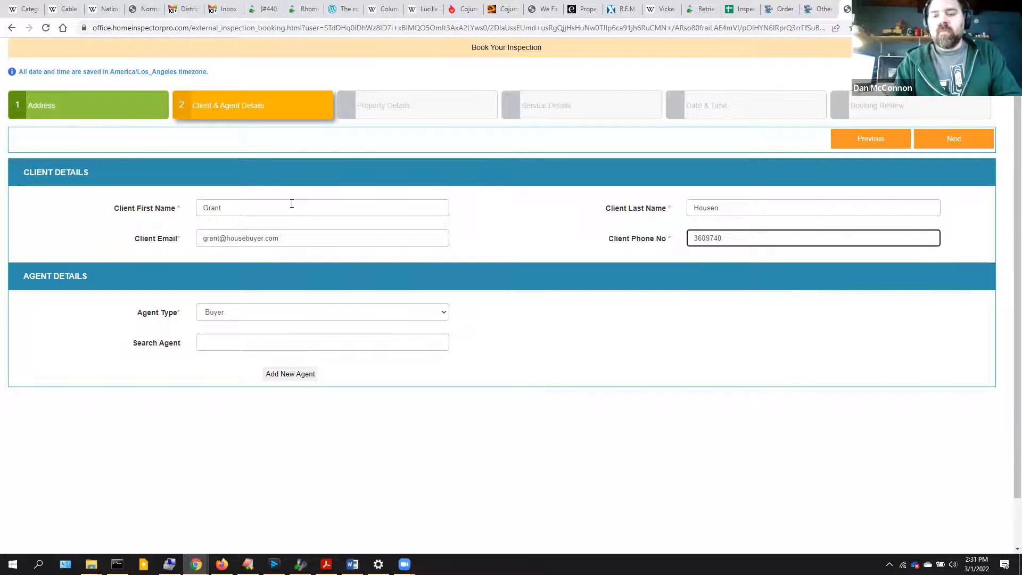
pyautogui.press('Tab')
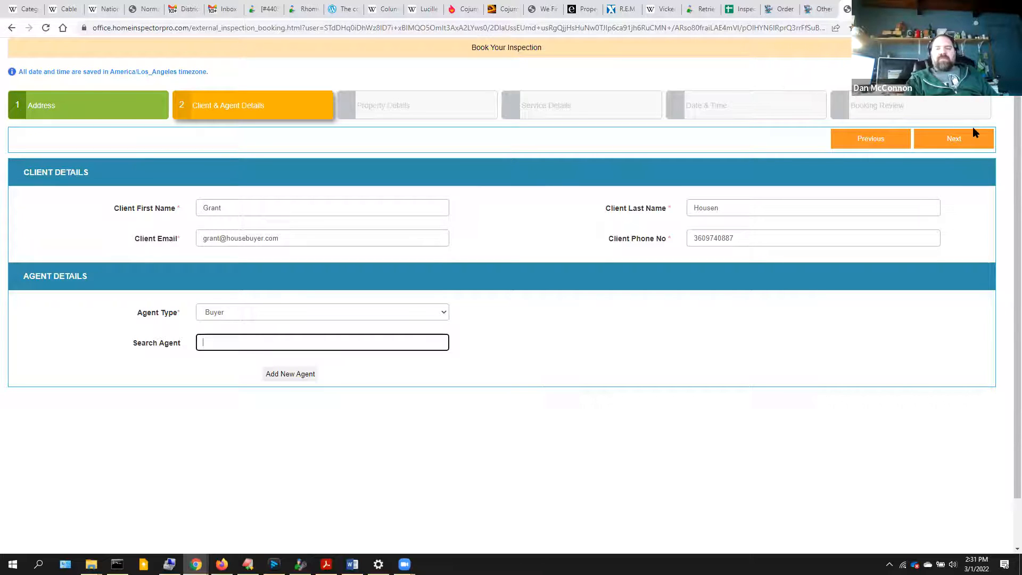
pyautogui.click(965, 140)
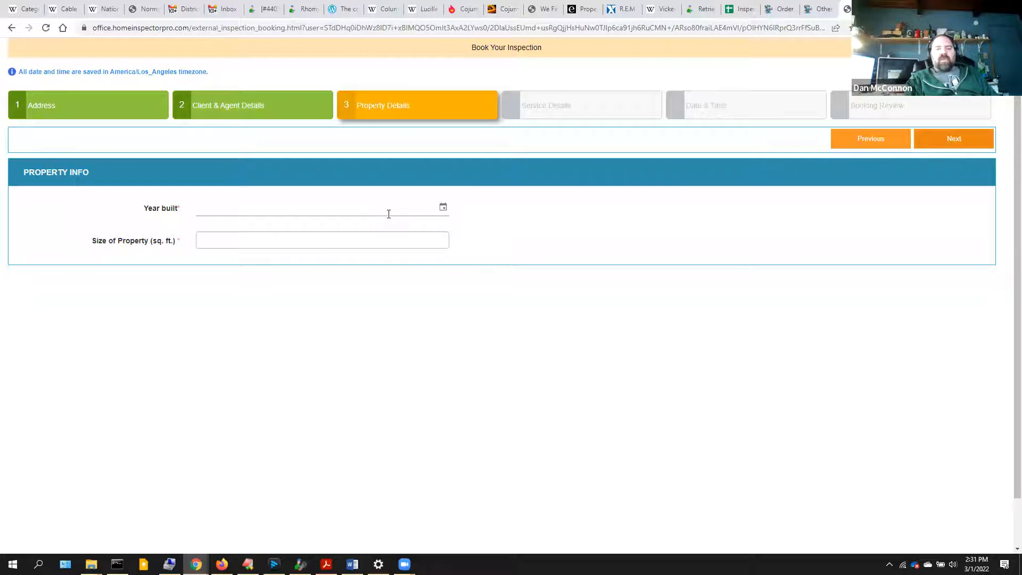
# - Enter year built 1985 and size 2400 sq. ft., then continue
pyautogui.click(310, 203)
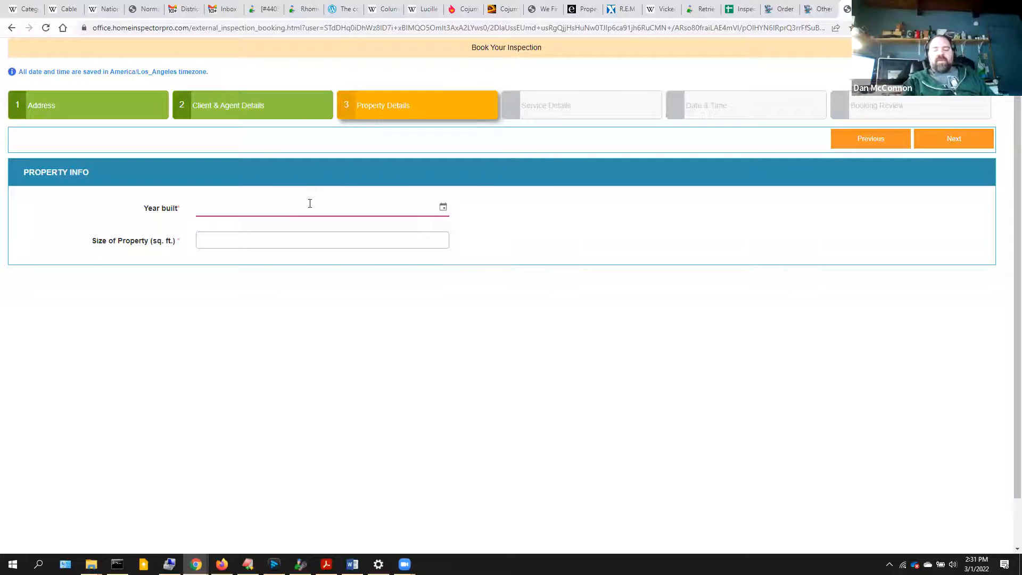
pyautogui.write('1985')
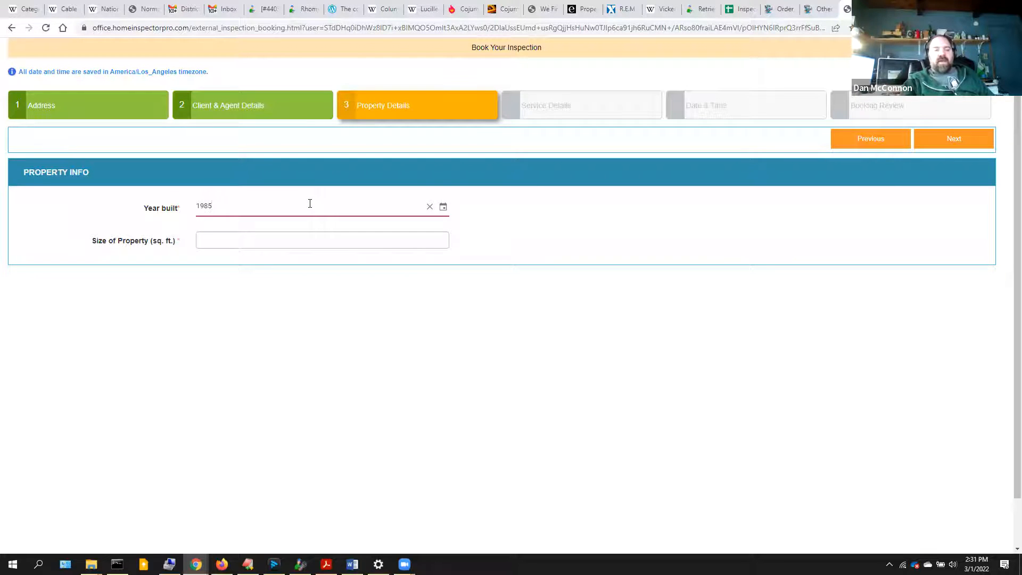
pyautogui.click(281, 235)
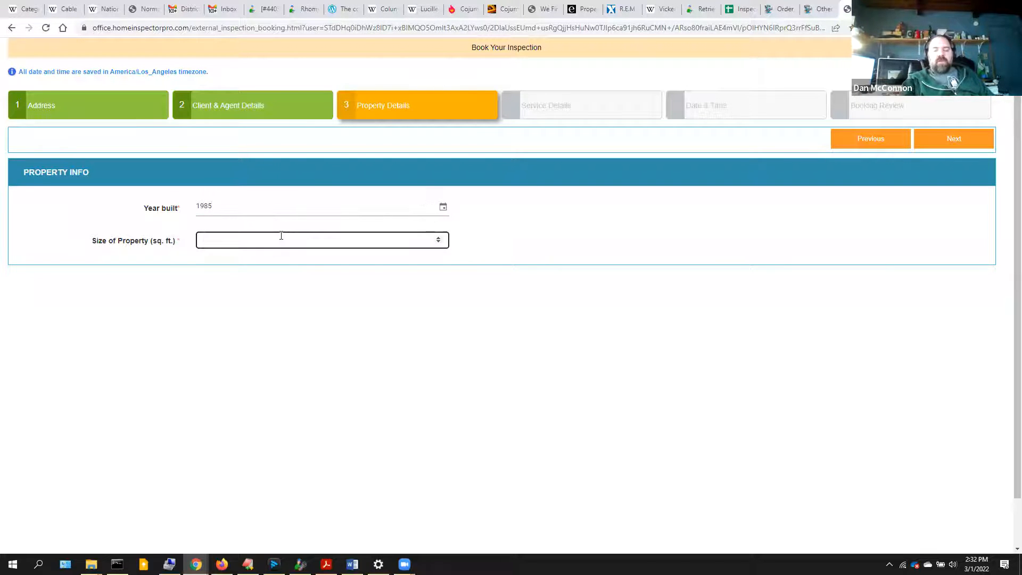
pyautogui.write('2400')
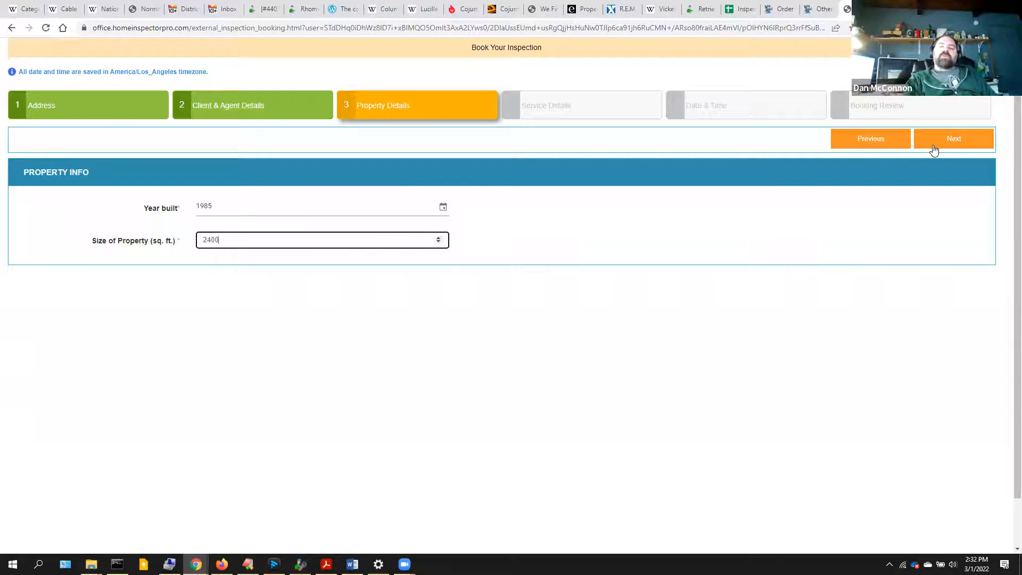
pyautogui.click(934, 149)
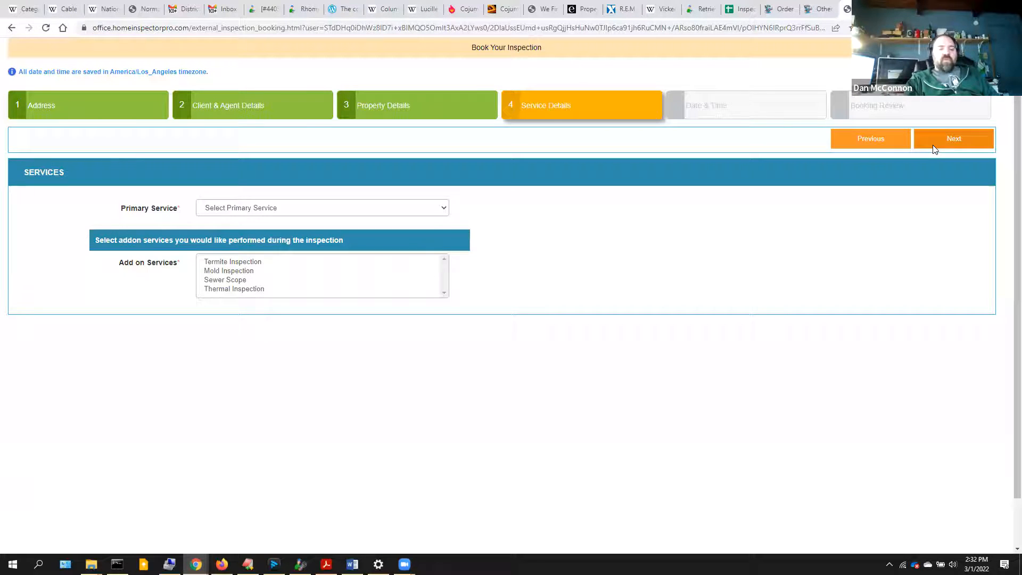
# - Choose Residential Inspection as the primary service and proceed to date and time
pyautogui.click(254, 208)
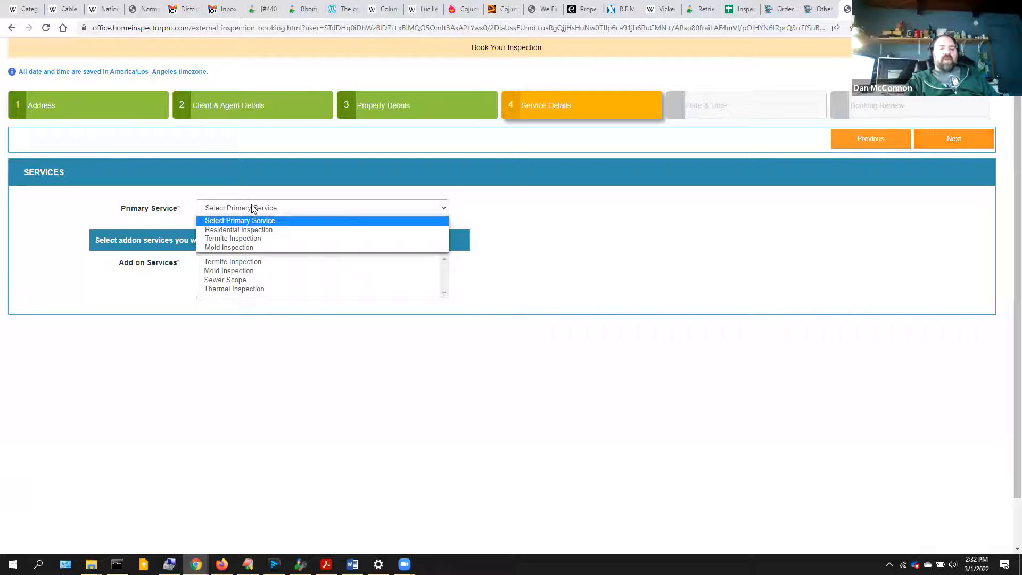
pyautogui.click(250, 233)
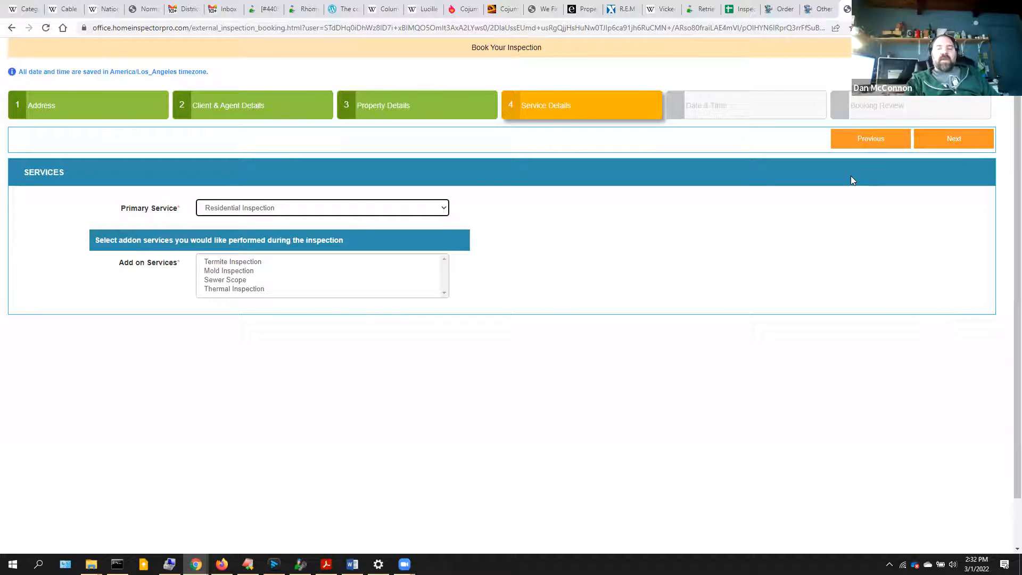
pyautogui.click(957, 140)
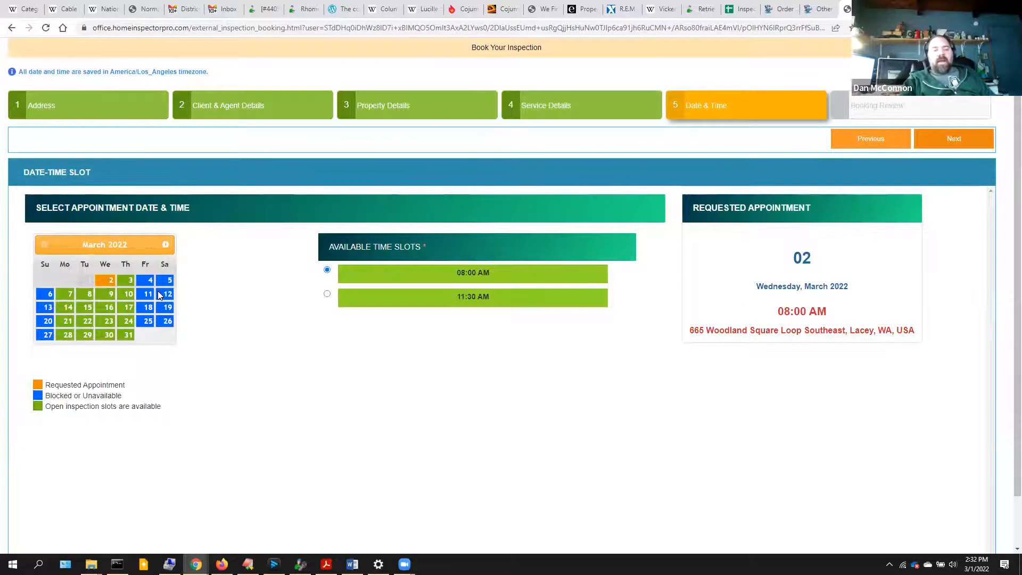
# - Request Wednesday, March 23, 2022 at 11:30 AM and proceed to the booking review
pyautogui.click(104, 320)
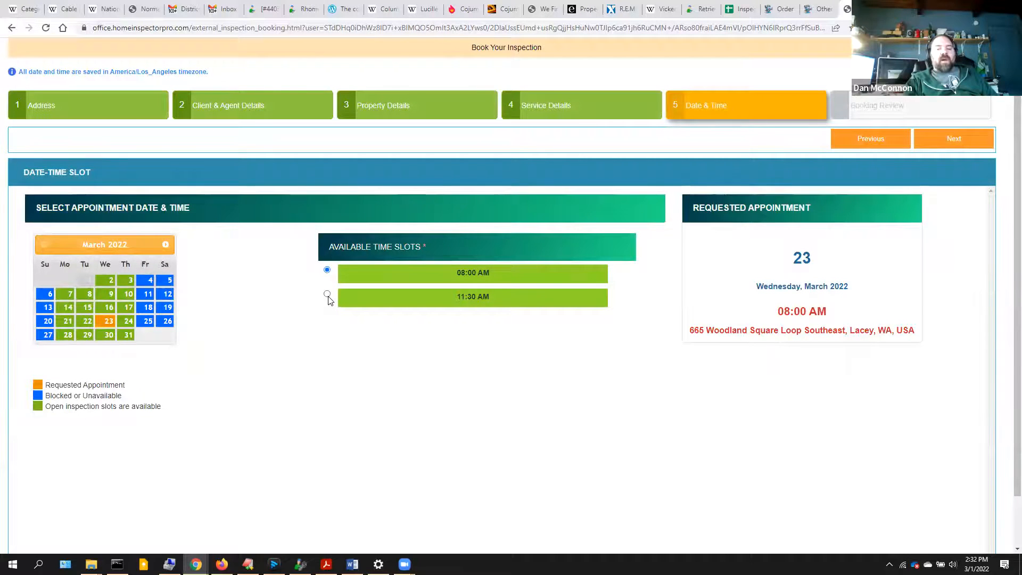
pyautogui.click(327, 295)
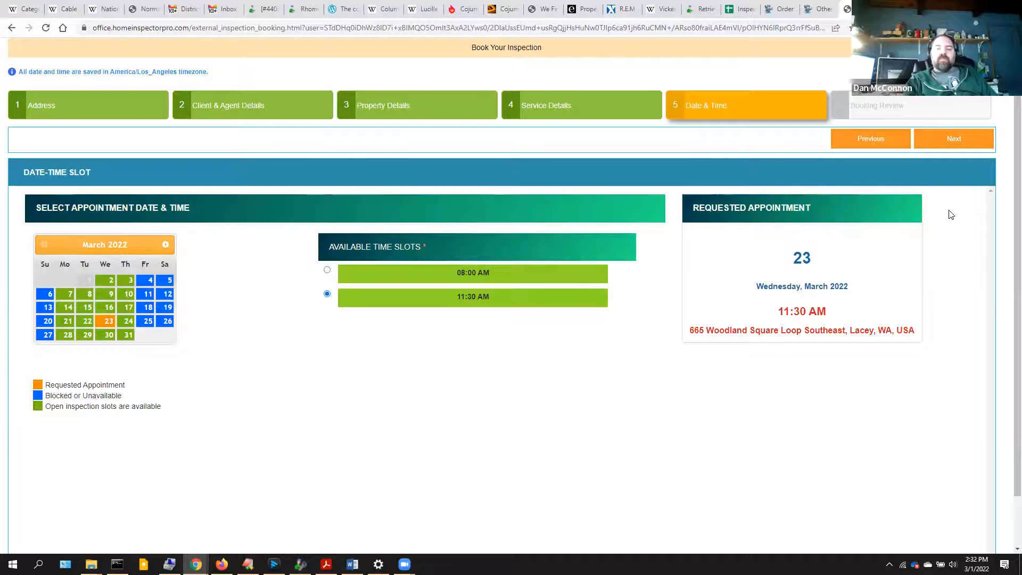
pyautogui.click(967, 138)
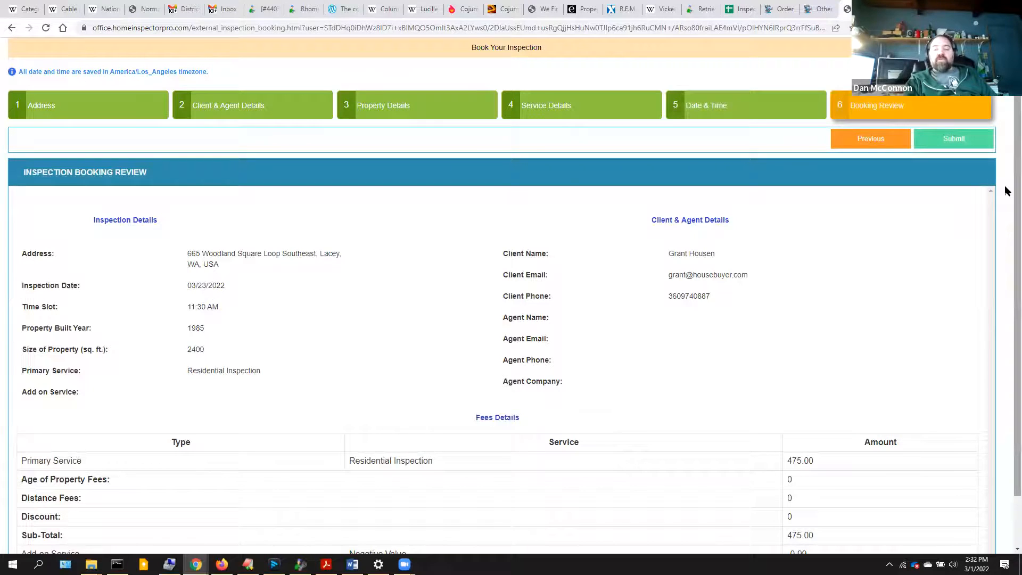
# - Review the booking summary, submit it, and confirm with Yes!
pyautogui.scroll(-1, 1007, 352)
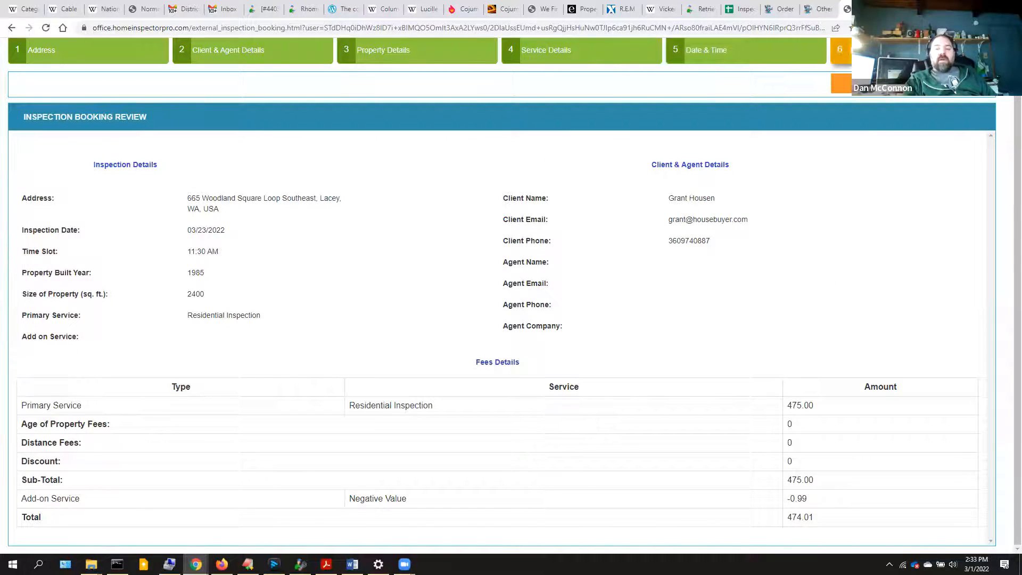
pyautogui.scroll(1, 501, 293)
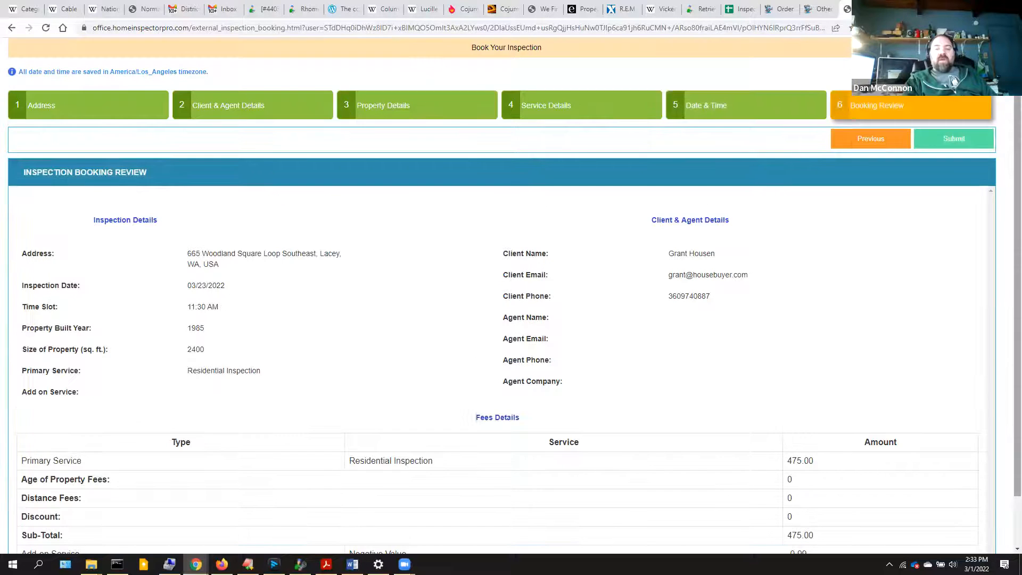
pyautogui.click(944, 139)
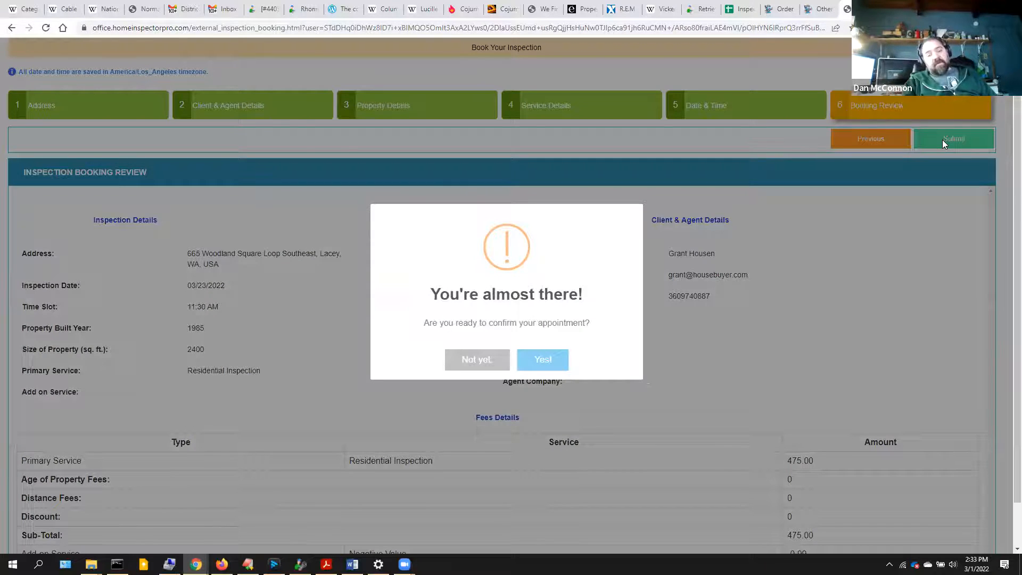
pyautogui.click(547, 362)
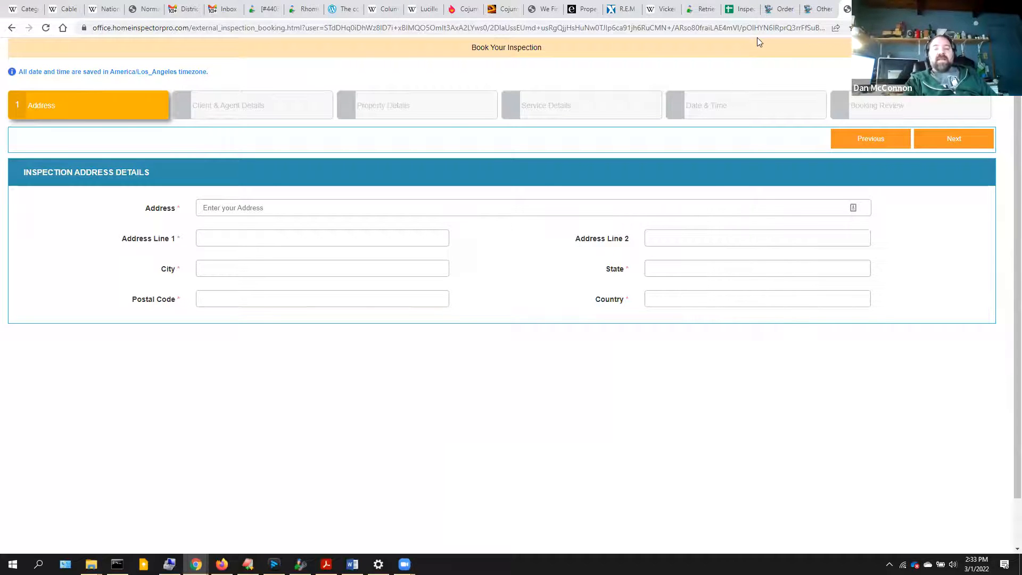
# - Back in HIP Office, open Orders > Pending Orders to find the new lead
pyautogui.click(819, 10)
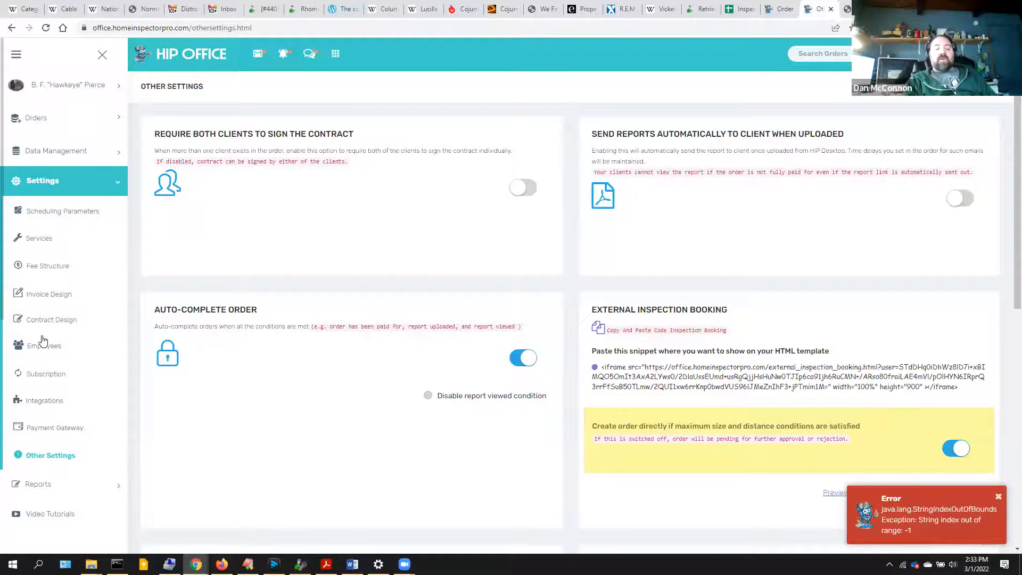
pyautogui.click(39, 125)
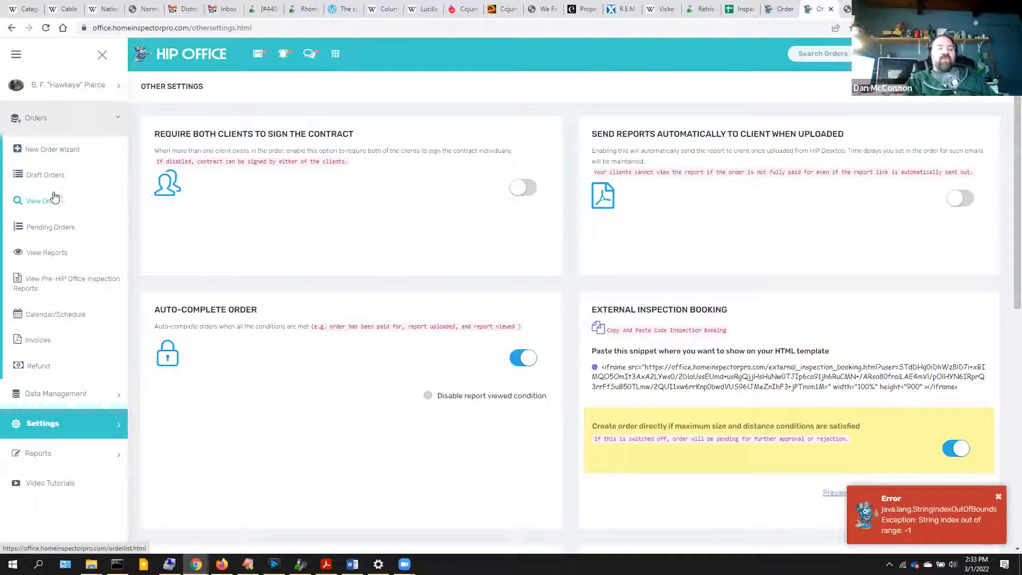
pyautogui.click(46, 229)
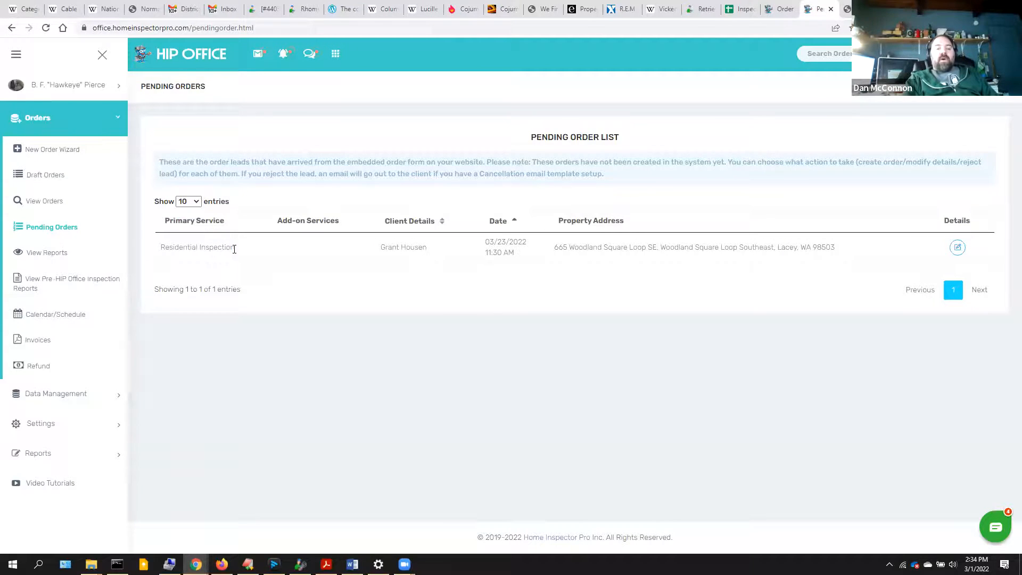
# - Review the pending booking's property and services, then convert it into a new order
pyautogui.click(958, 247)
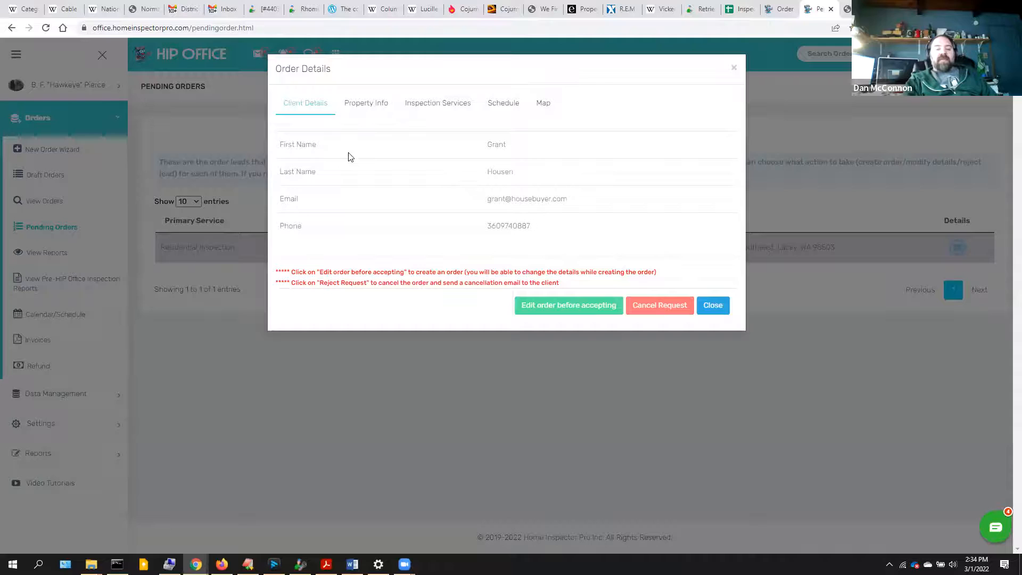
pyautogui.click(369, 102)
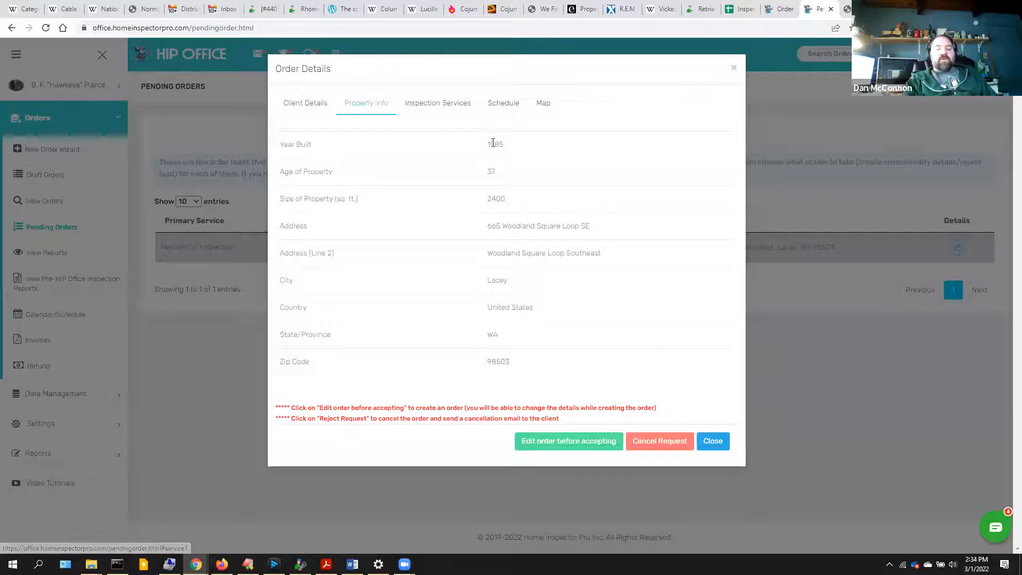
pyautogui.click(439, 112)
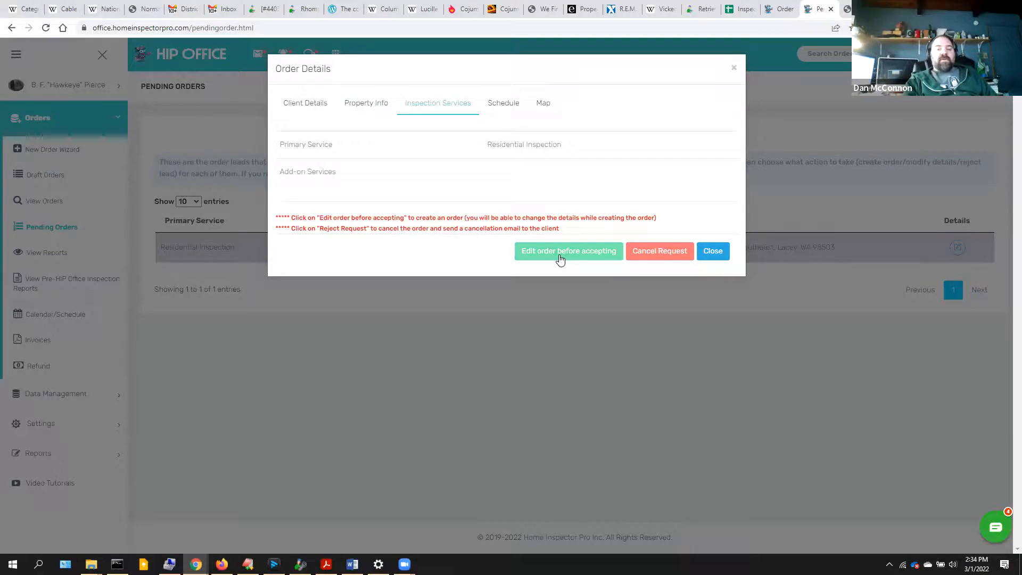
pyautogui.click(560, 252)
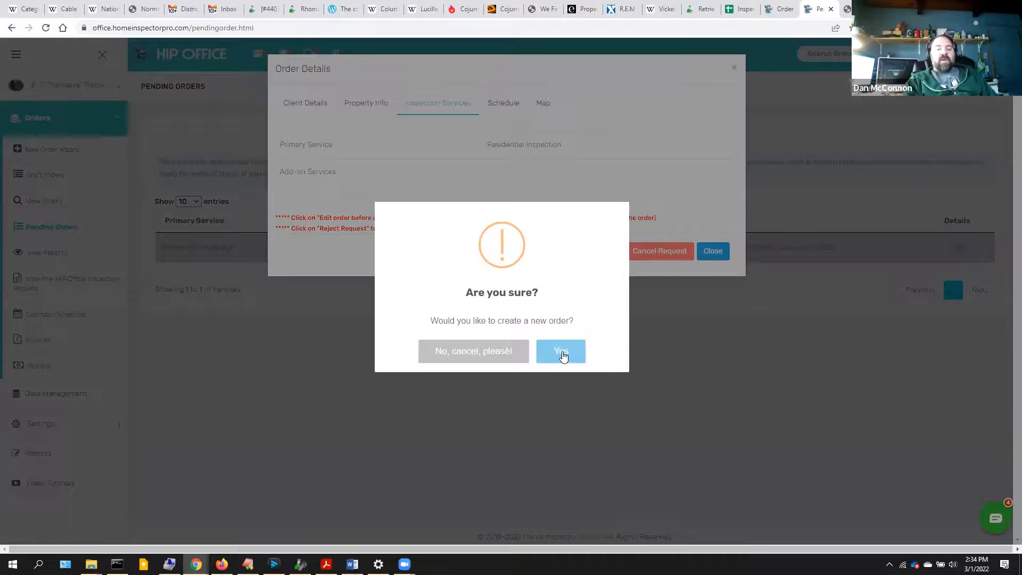
pyautogui.click(562, 355)
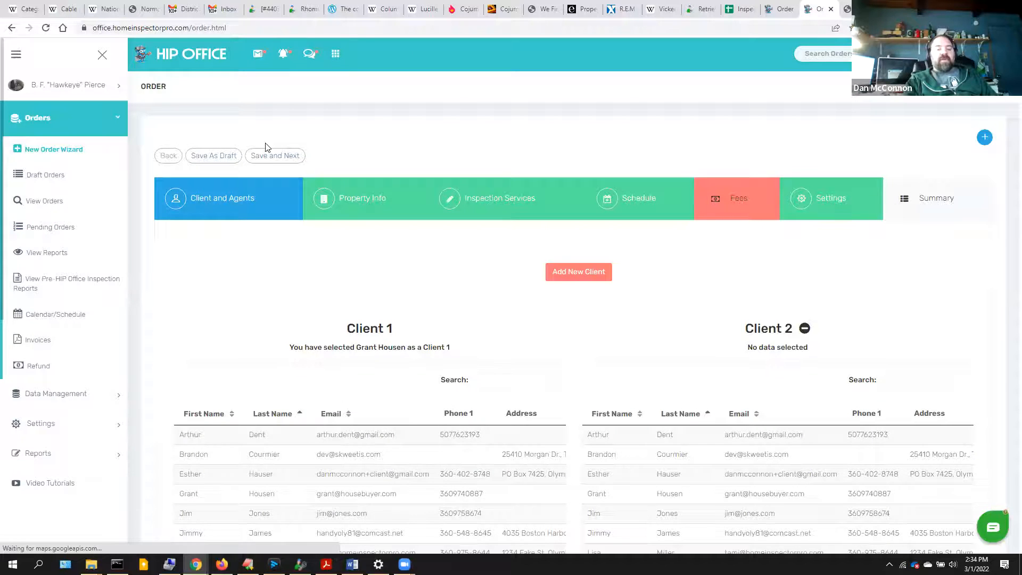
pyautogui.click(274, 157)
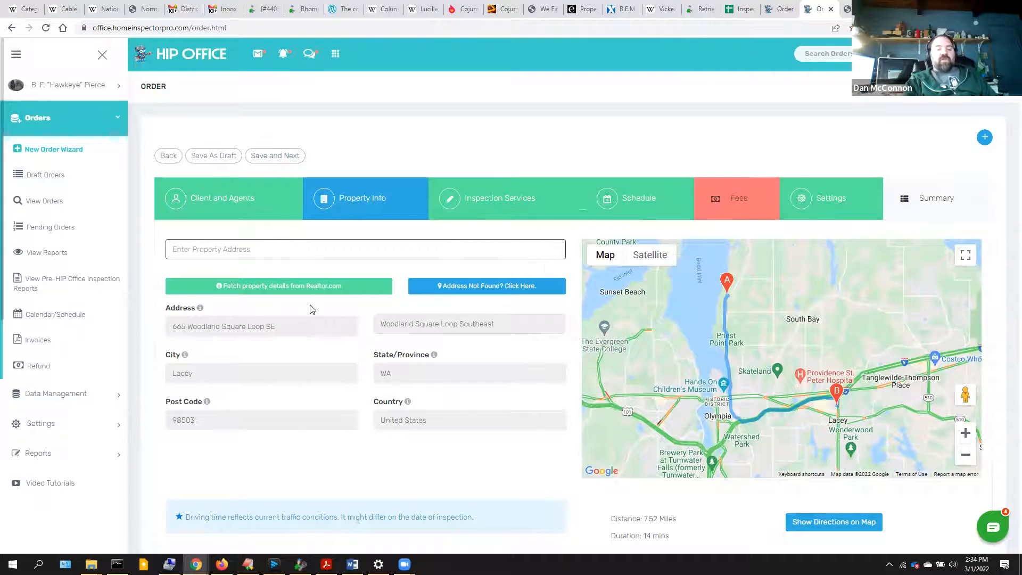
pyautogui.click(311, 288)
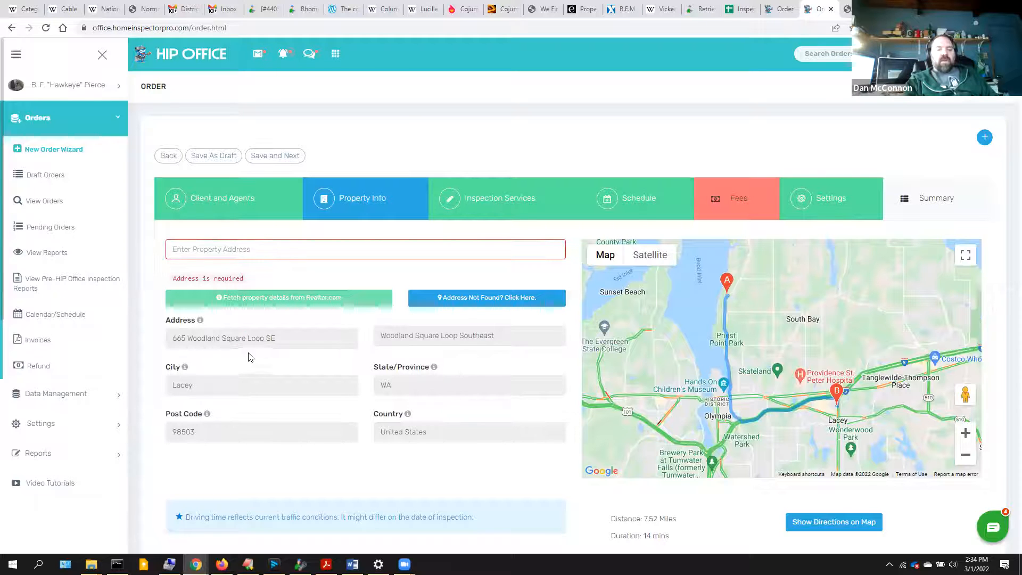
pyautogui.click(242, 252)
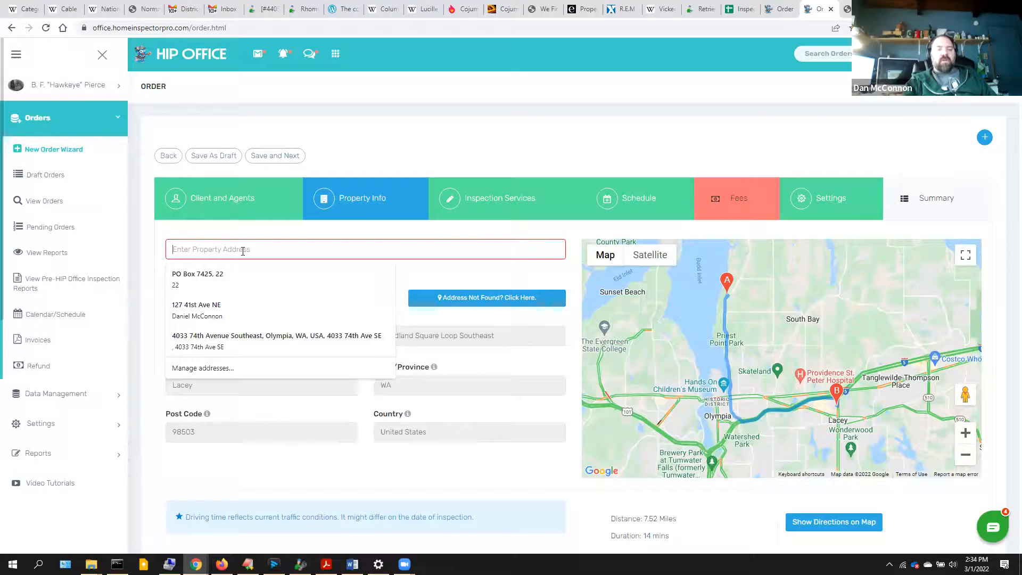
pyautogui.write('665')
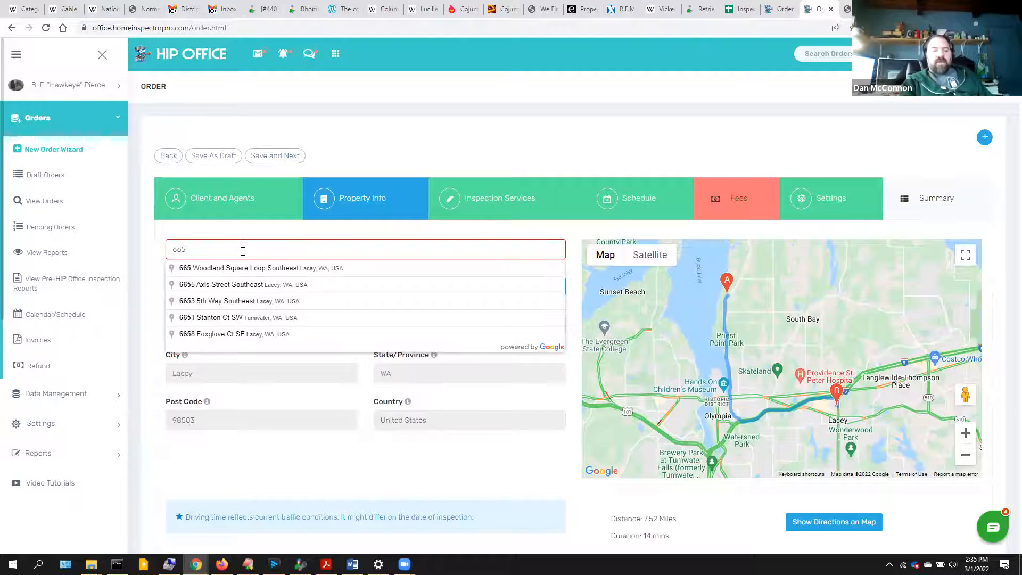
pyautogui.click(245, 267)
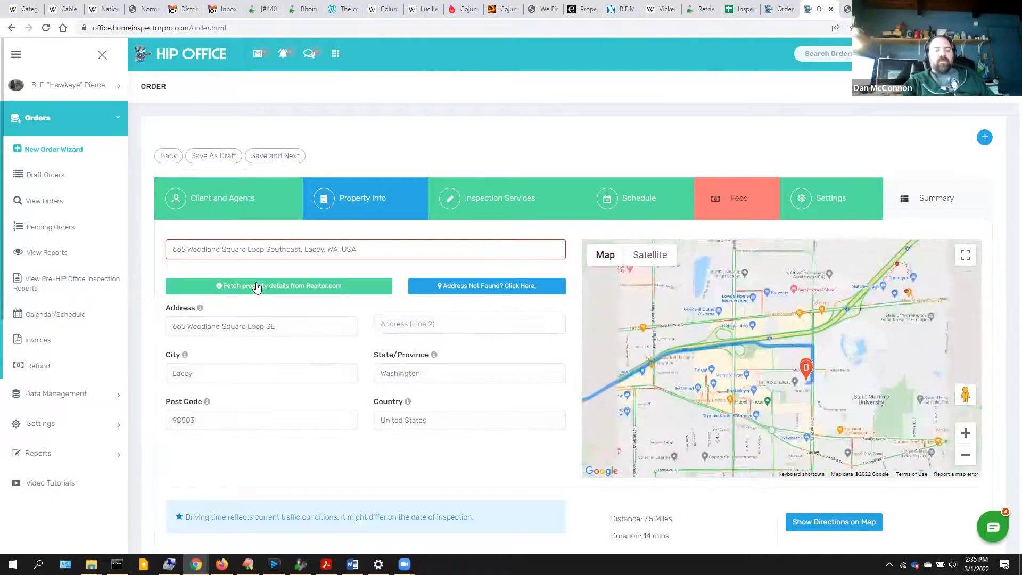
pyautogui.click(256, 285)
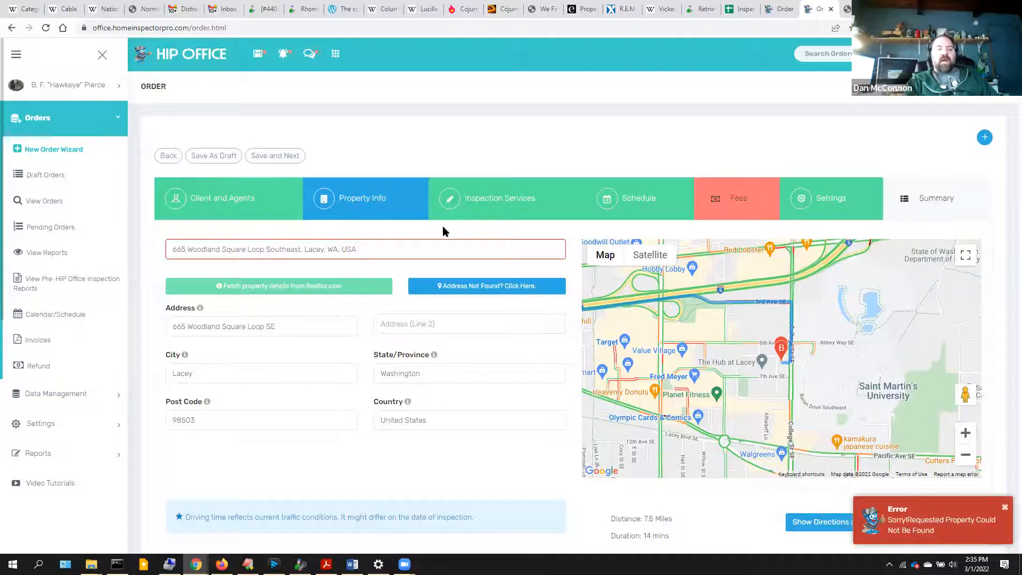
pyautogui.click(275, 155)
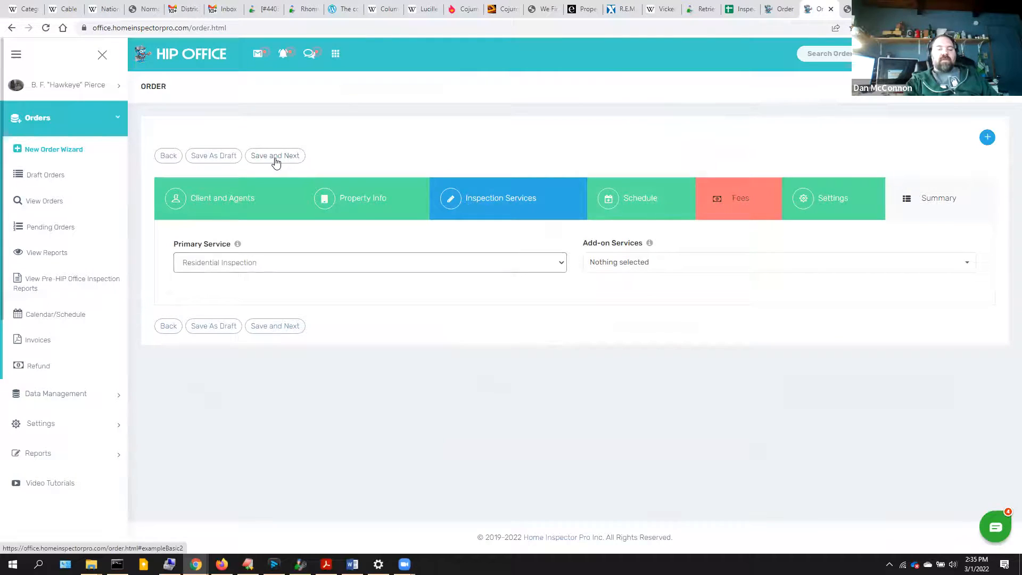
# - Save through Inspection Services and Schedule to Fees, inspect the Primary Service amount, then return to Property Info
pyautogui.click(275, 156)
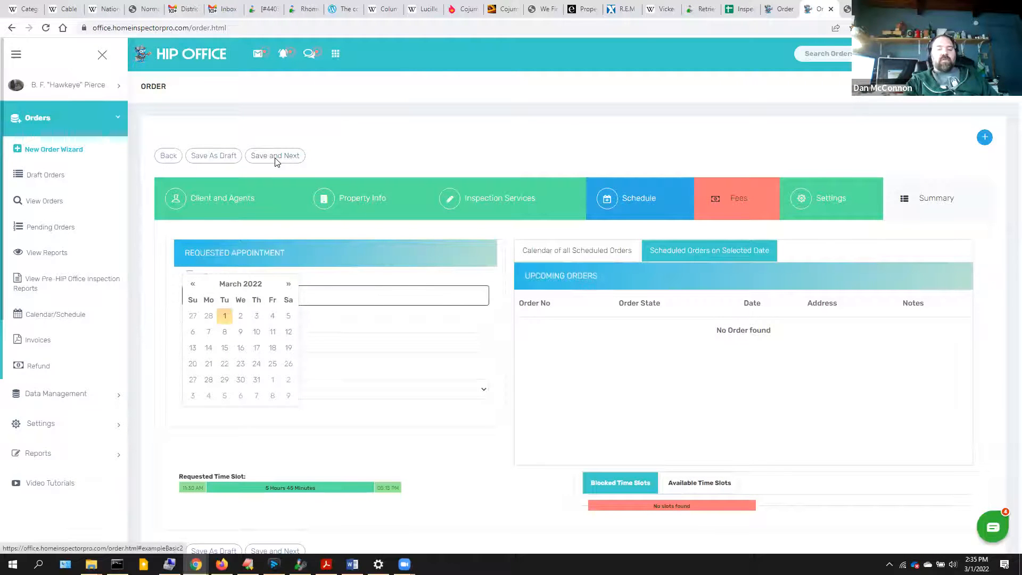
pyautogui.click(276, 158)
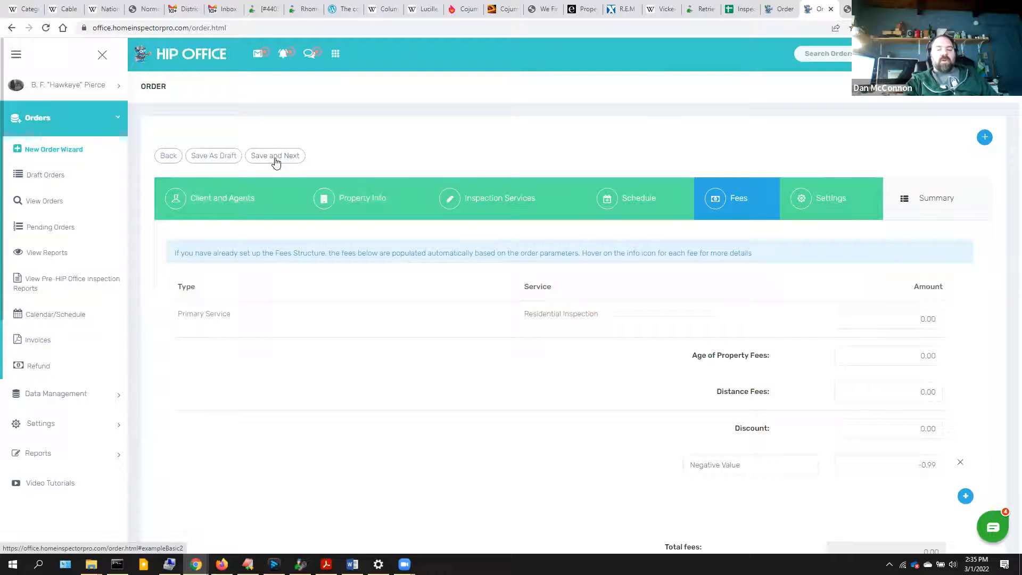
pyautogui.click(275, 156)
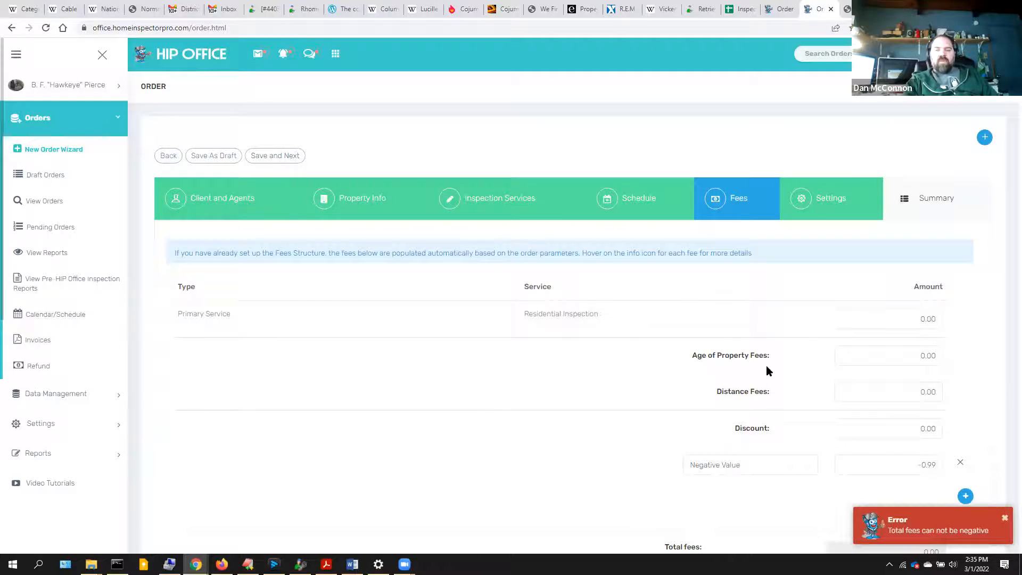
pyautogui.click(887, 325)
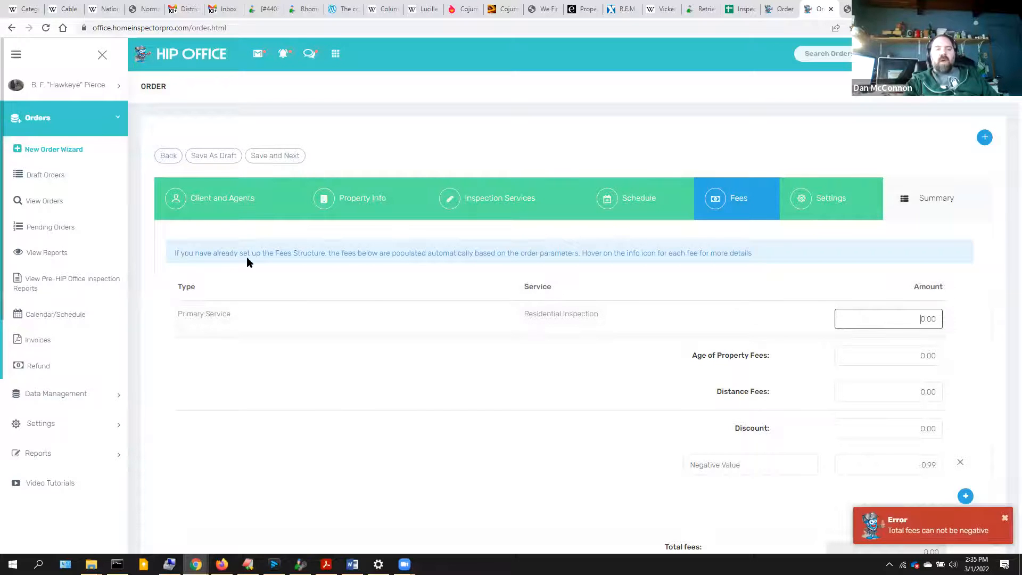
pyautogui.click(372, 198)
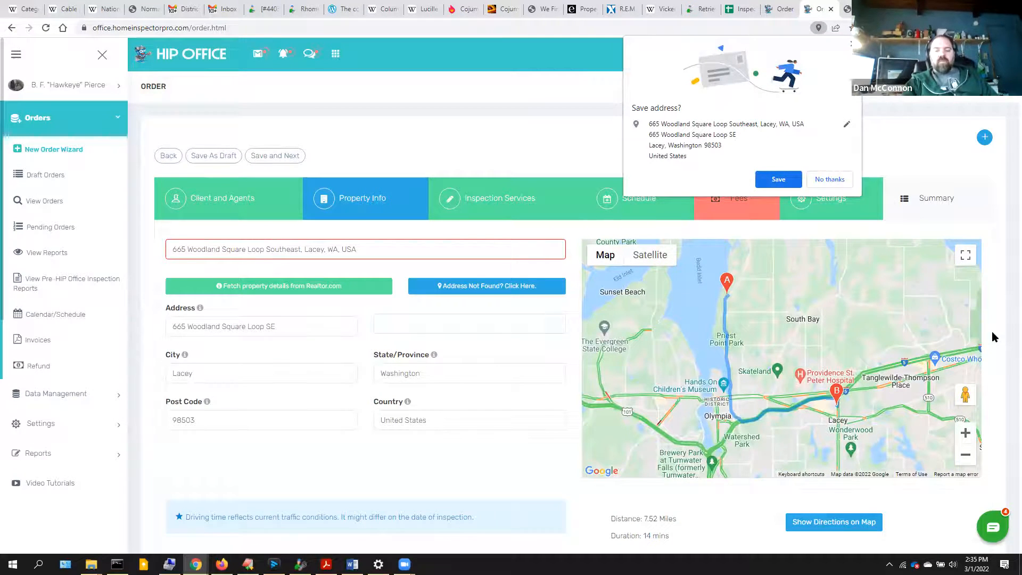
# - Enter Year Built 1994, 3 bedrooms and size 2400 in Property Info, then save and continue
pyautogui.scroll(-5, 993, 337)
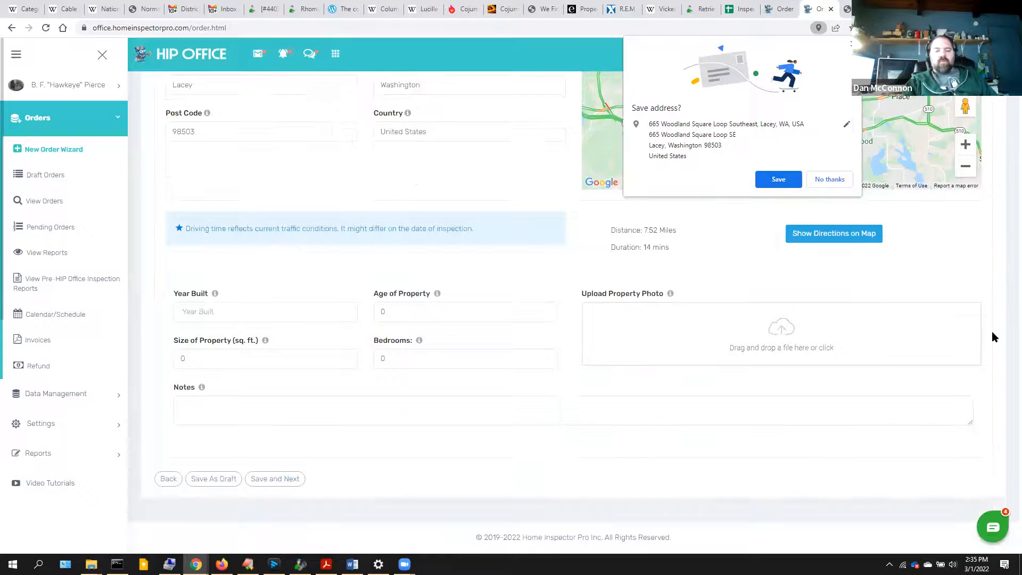
pyautogui.click(220, 313)
pyautogui.write('1994')
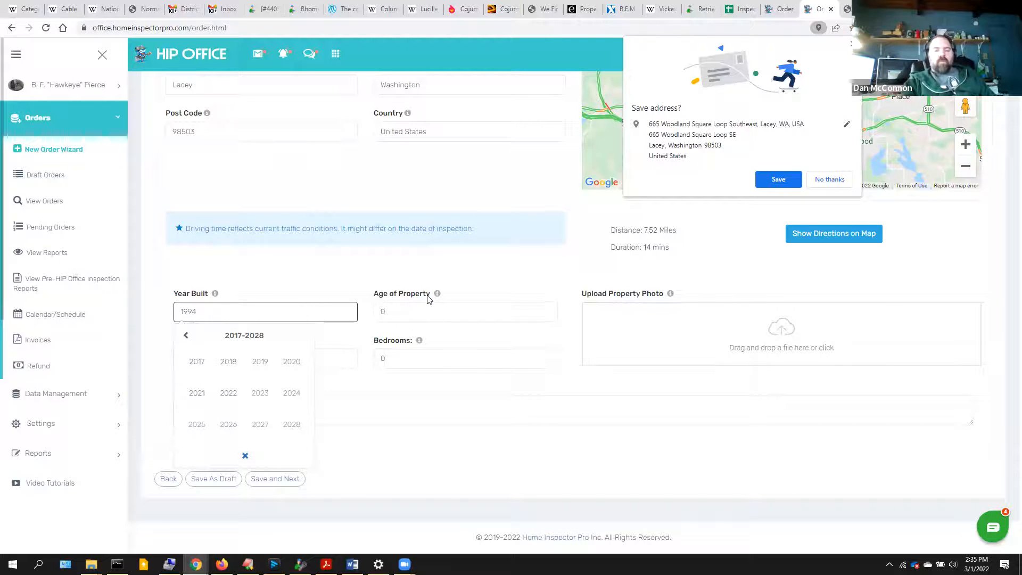
pyautogui.click(429, 342)
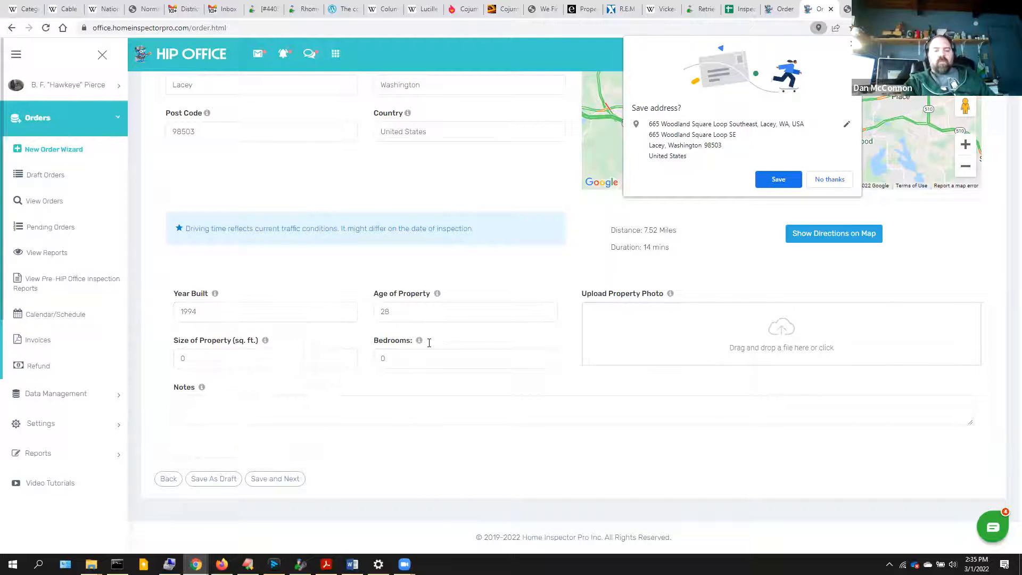
pyautogui.click(405, 368)
pyautogui.press('BackSpace')
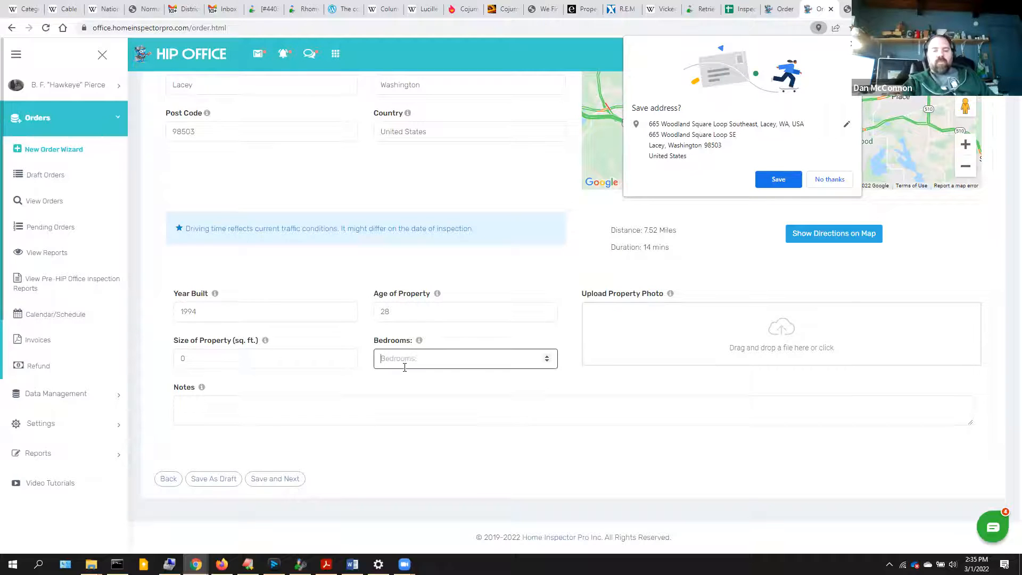
pyautogui.write('3')
pyautogui.click(301, 358)
pyautogui.doubleClick(301, 360)
pyautogui.write('2400')
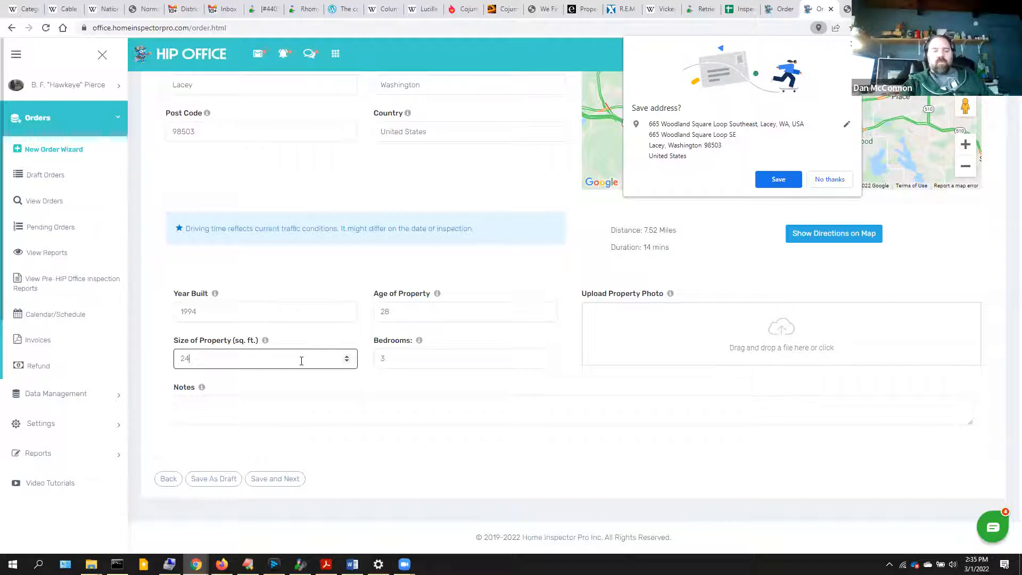
pyautogui.click(292, 481)
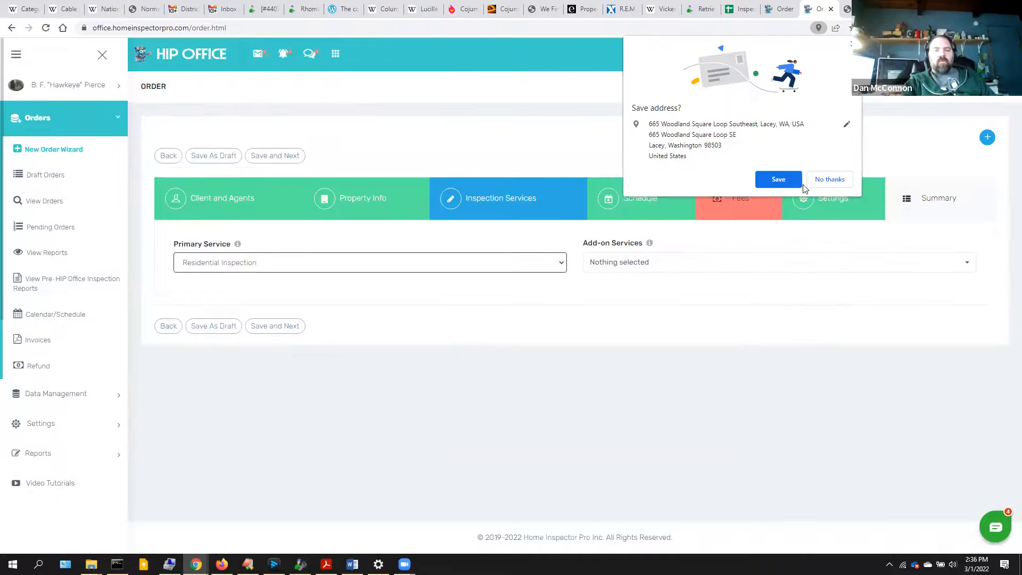
# - Recalculate the fees so Residential Inspection is 475.00 and the total 474.01, then save
pyautogui.click(826, 180)
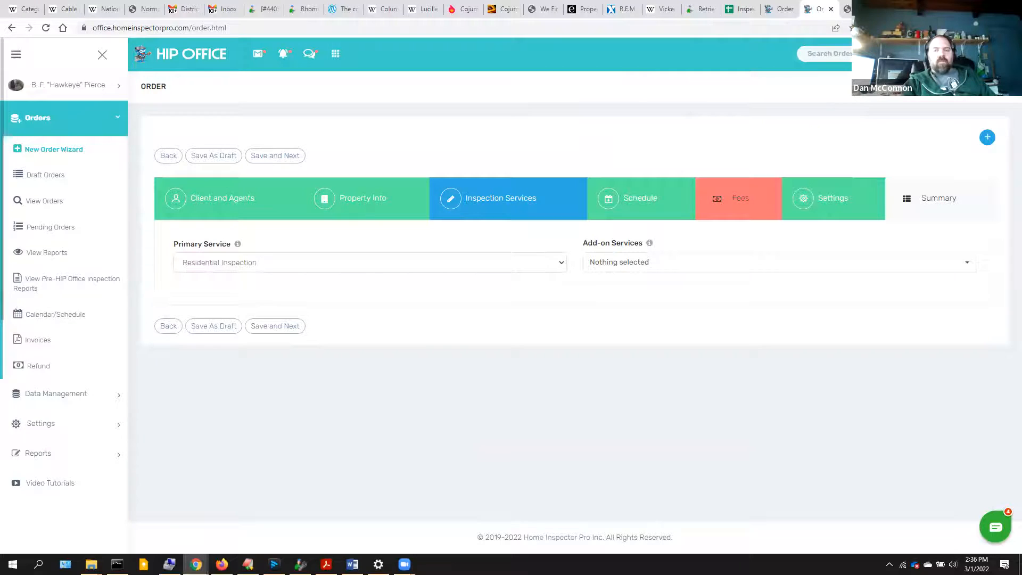
pyautogui.click(738, 202)
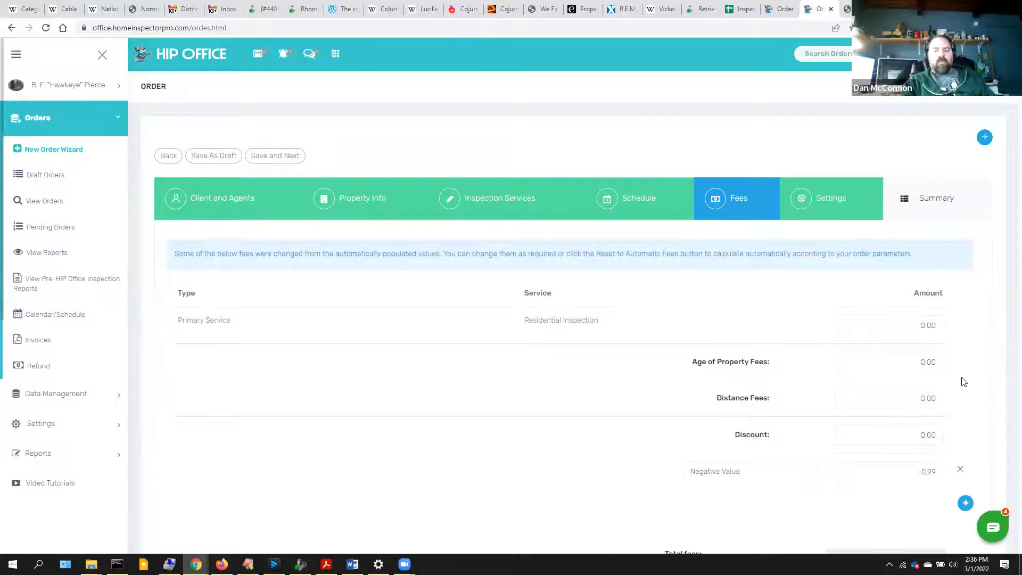
pyautogui.scroll(-2, 963, 381)
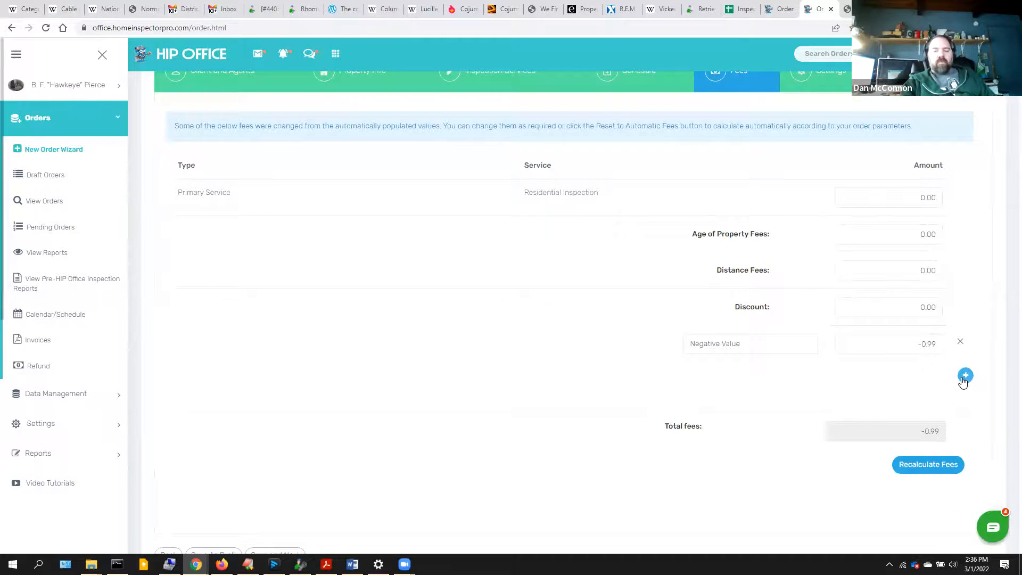
pyautogui.click(927, 470)
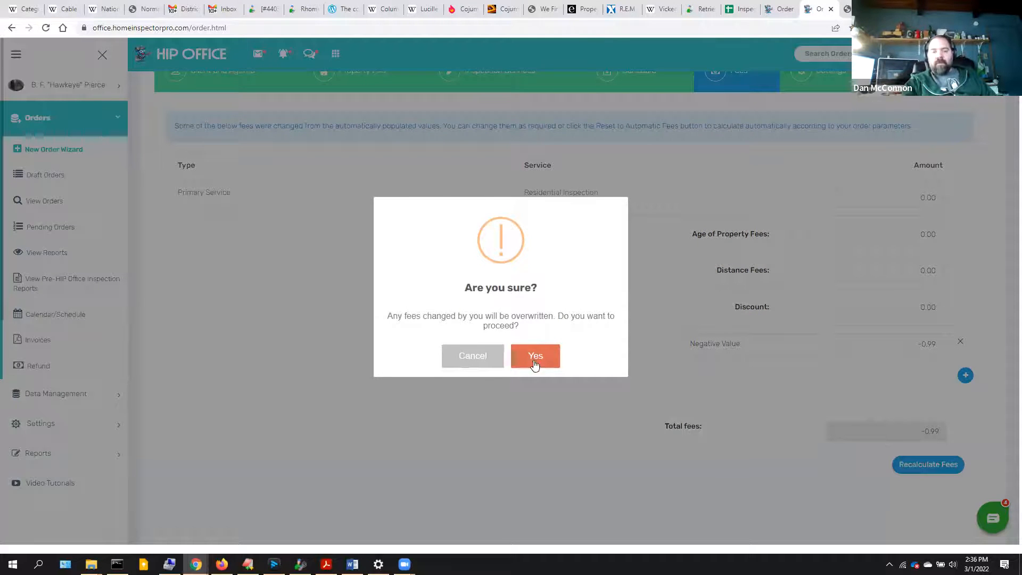
pyautogui.click(535, 358)
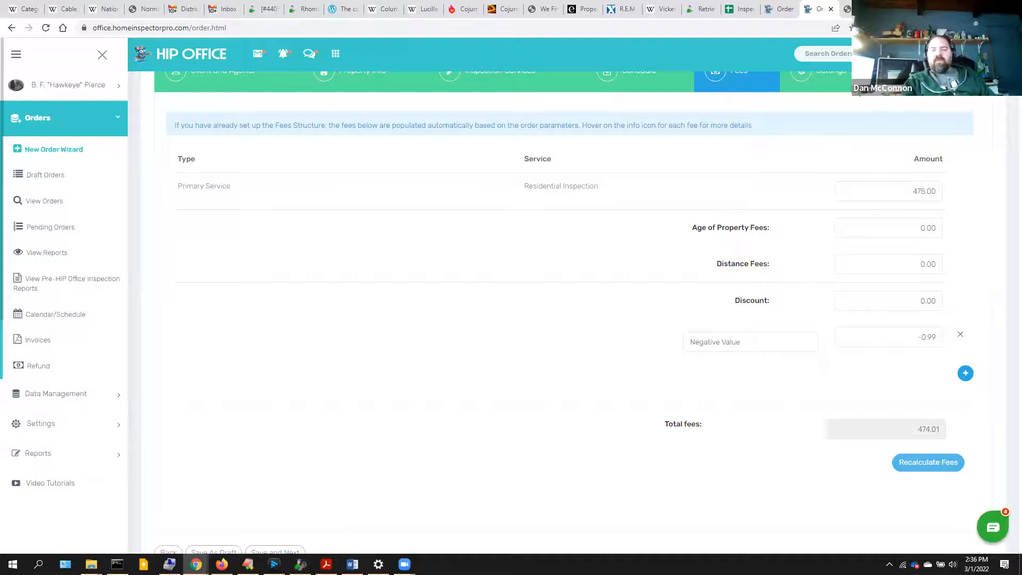
pyautogui.scroll(3, 970, 185)
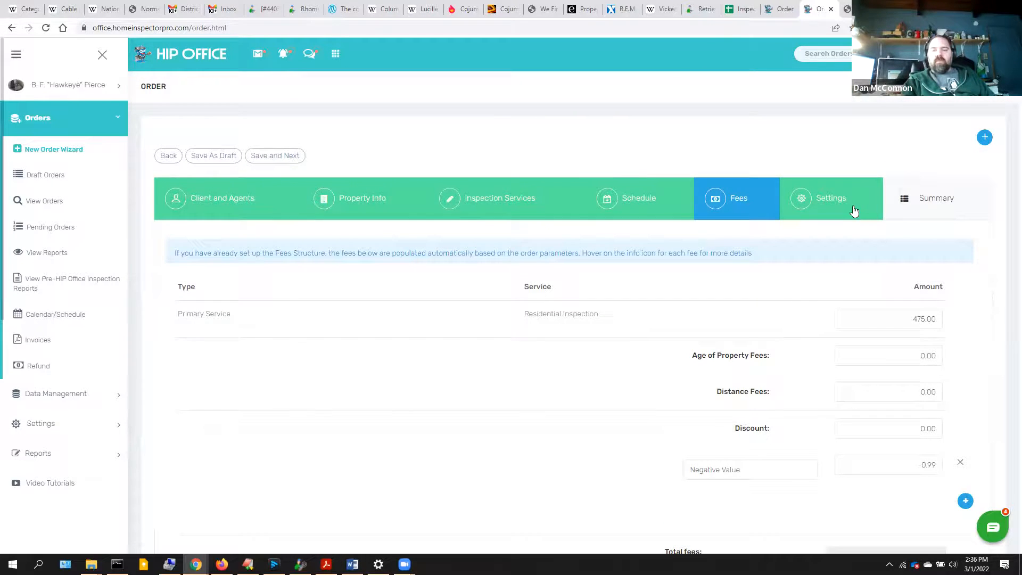
pyautogui.click(288, 154)
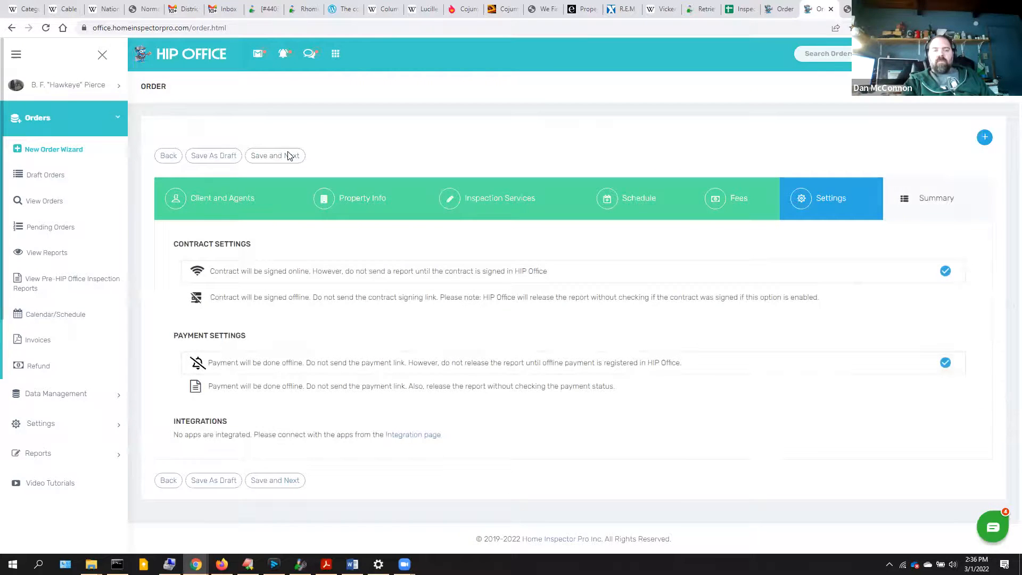
# - Create the order with net fees $474.01 and confirm submitting it for processing
pyautogui.click(288, 155)
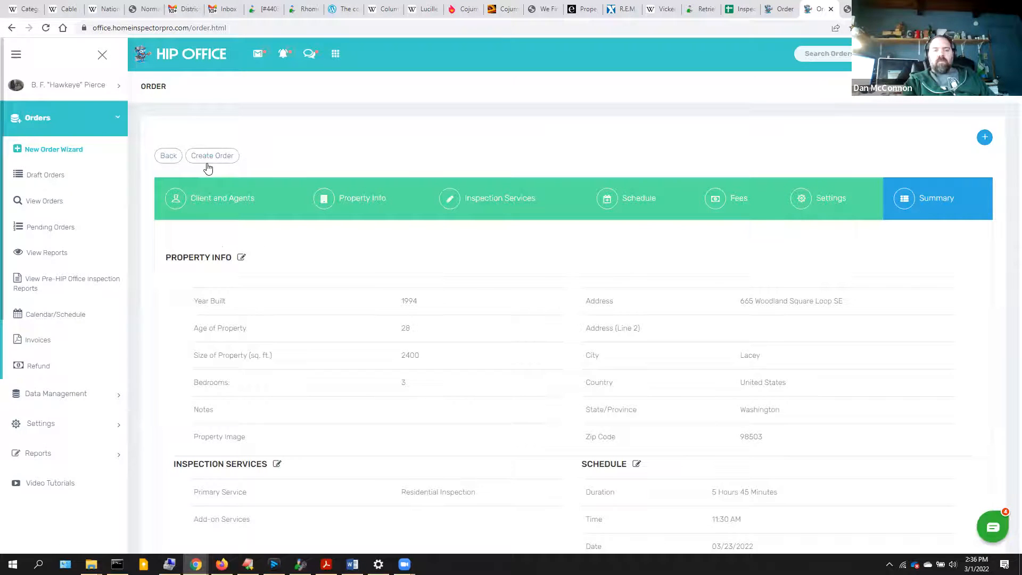
pyautogui.click(218, 157)
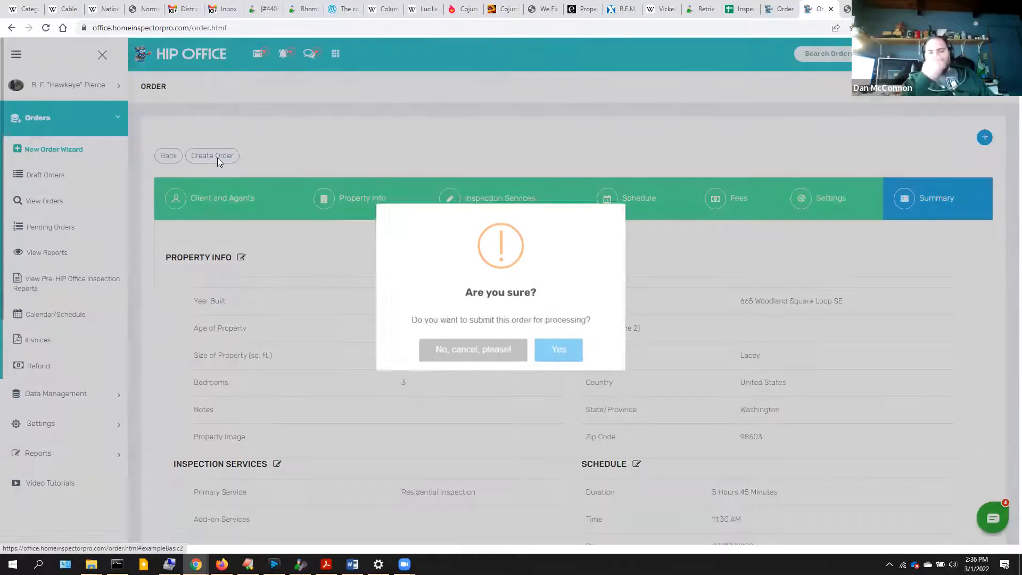
pyautogui.click(558, 345)
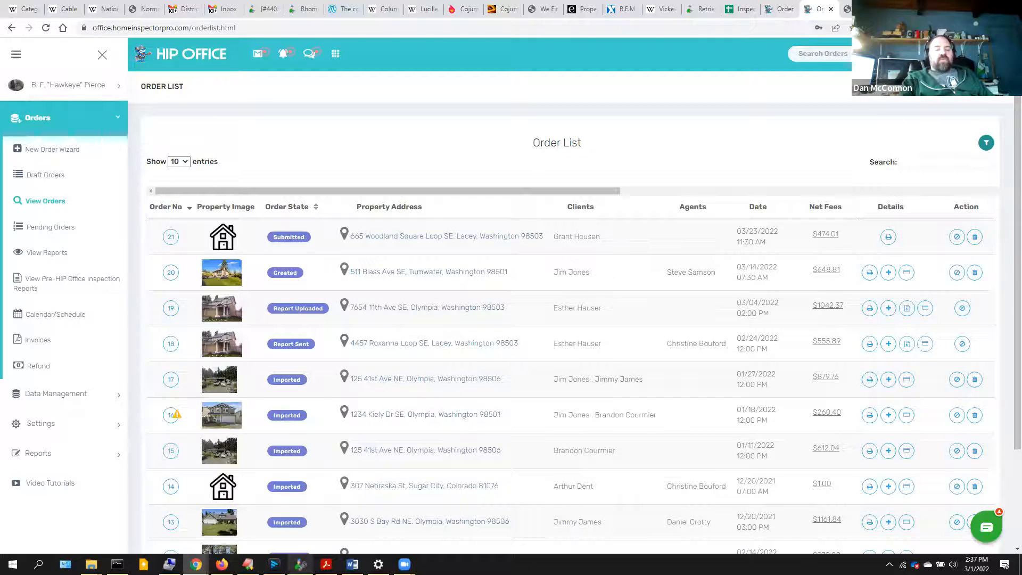
# - Import the new HIP Office order into Client Info via Internet > Import Data From HIP Office
pyautogui.click(298, 514)
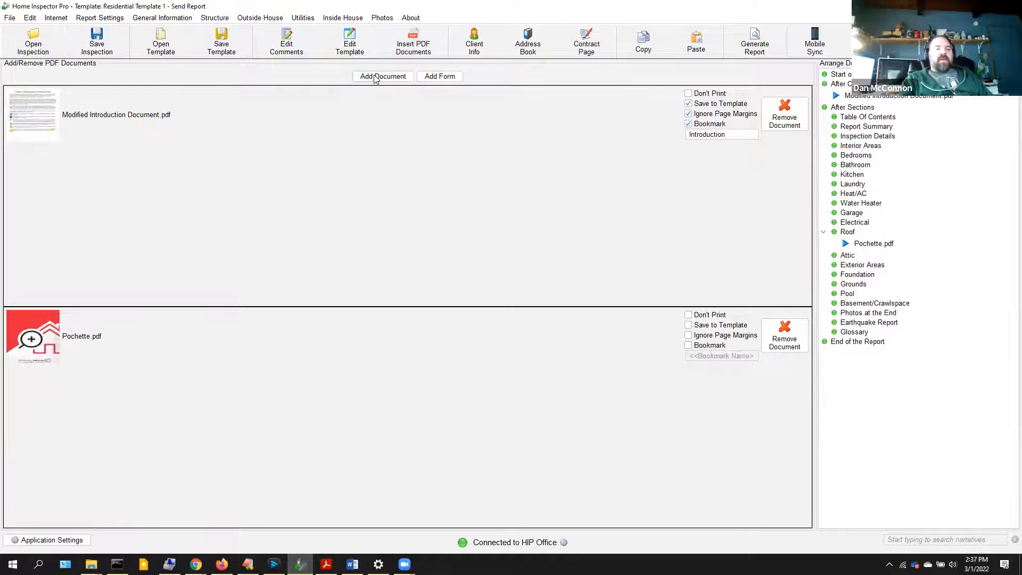
pyautogui.click(475, 47)
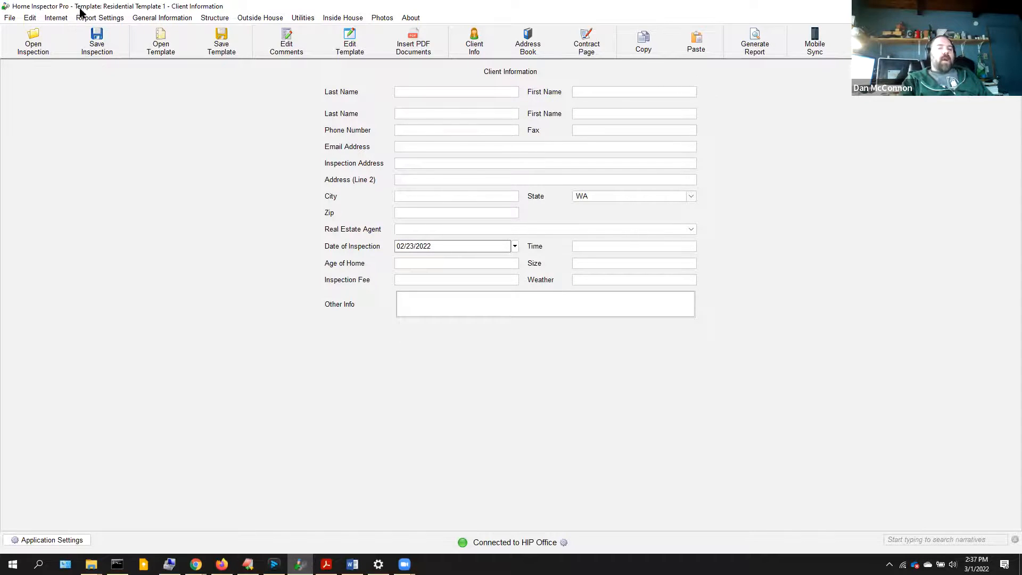
pyautogui.click(52, 21)
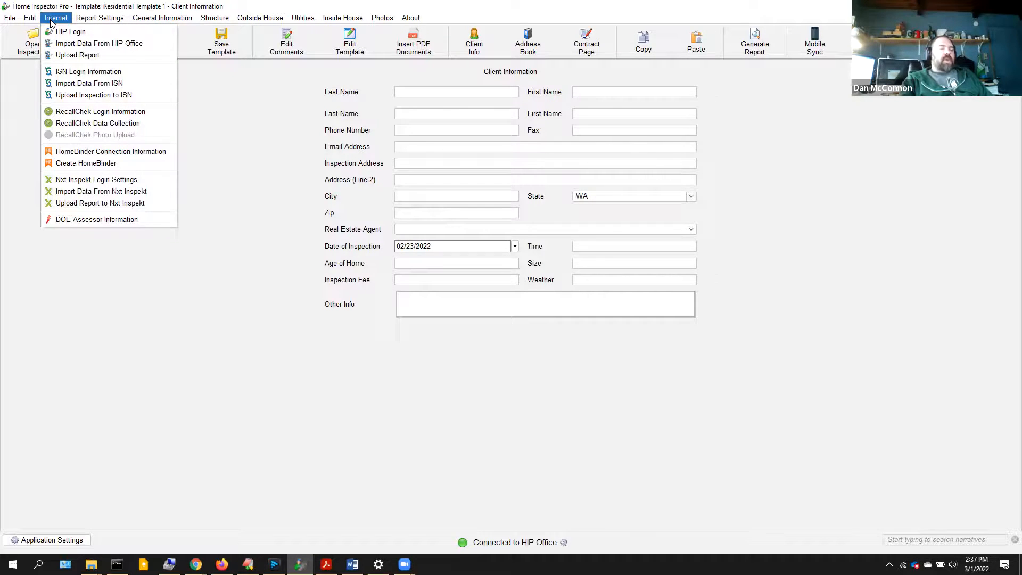
pyautogui.click(66, 46)
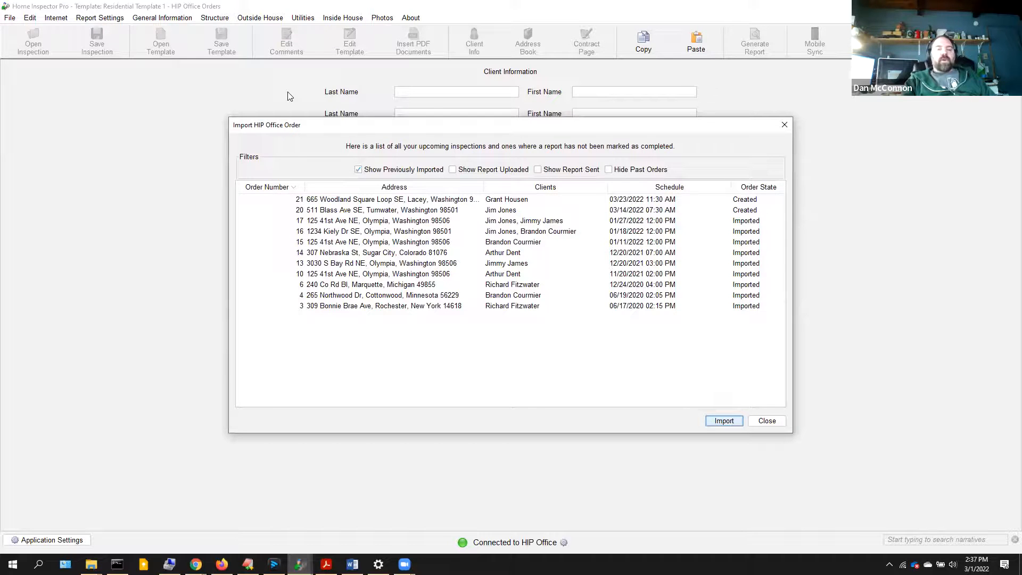
pyautogui.click(314, 211)
pyautogui.click(724, 421)
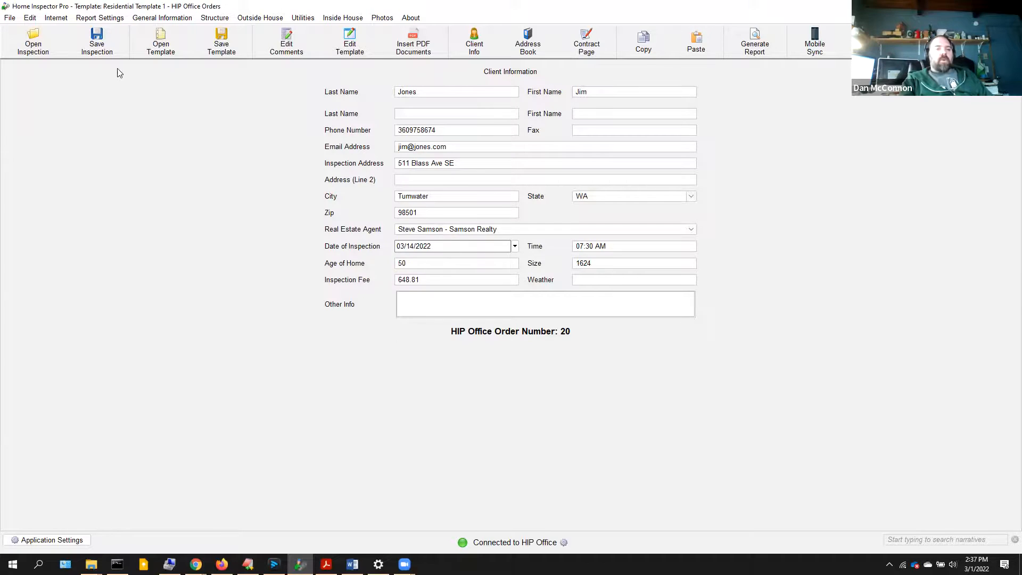
pyautogui.click(52, 20)
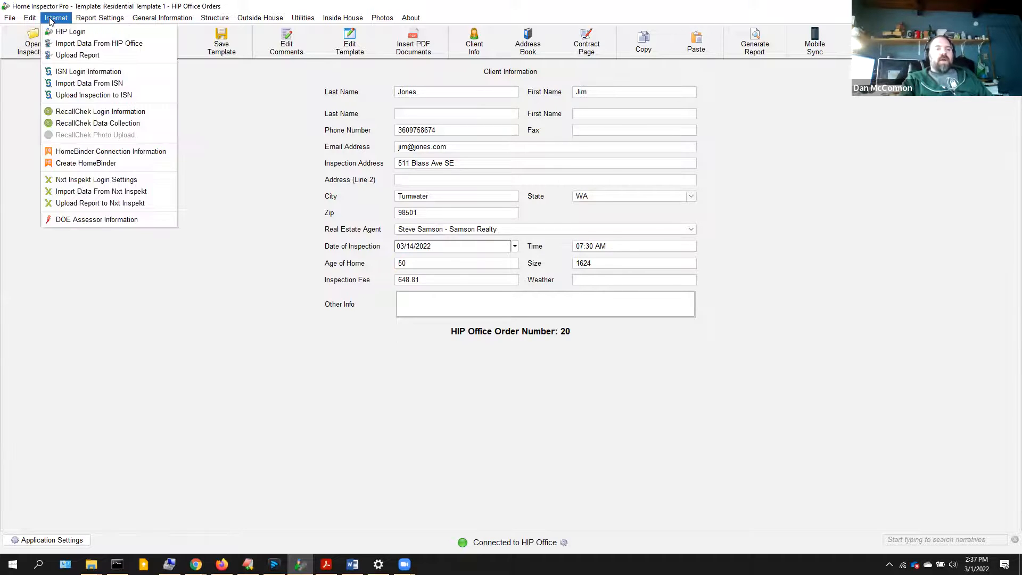
pyautogui.click(59, 45)
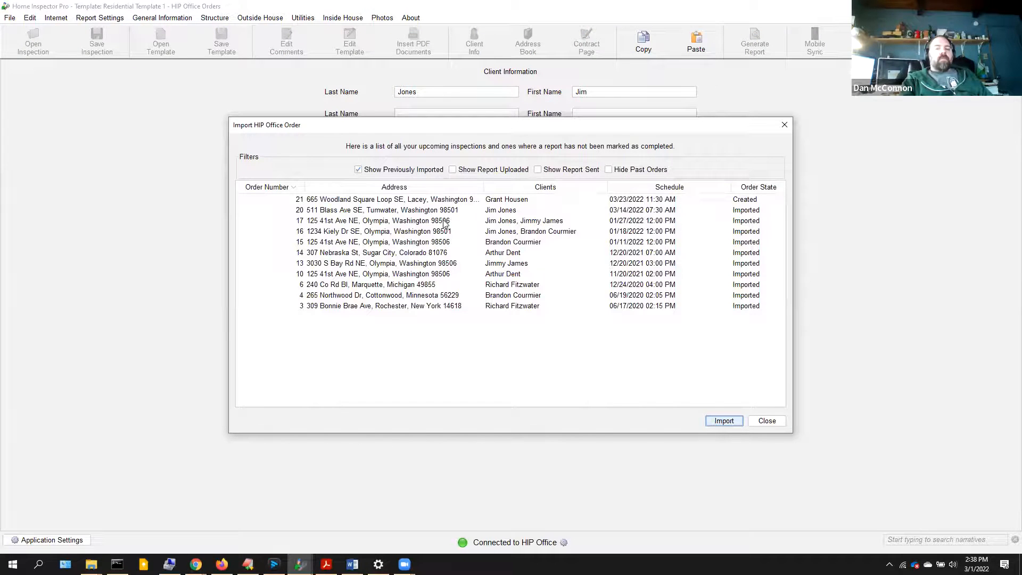
pyautogui.click(350, 210)
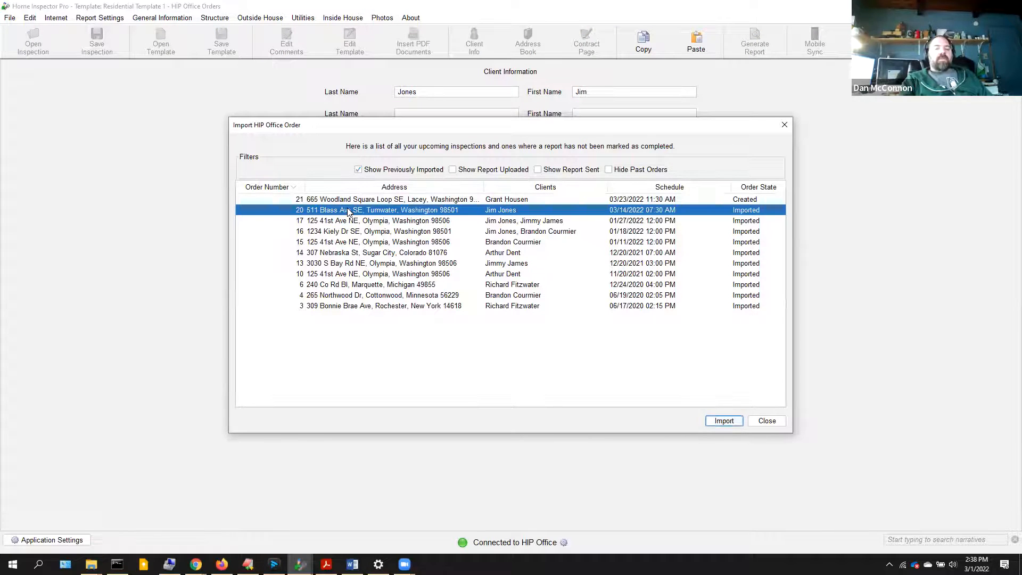
pyautogui.click(724, 421)
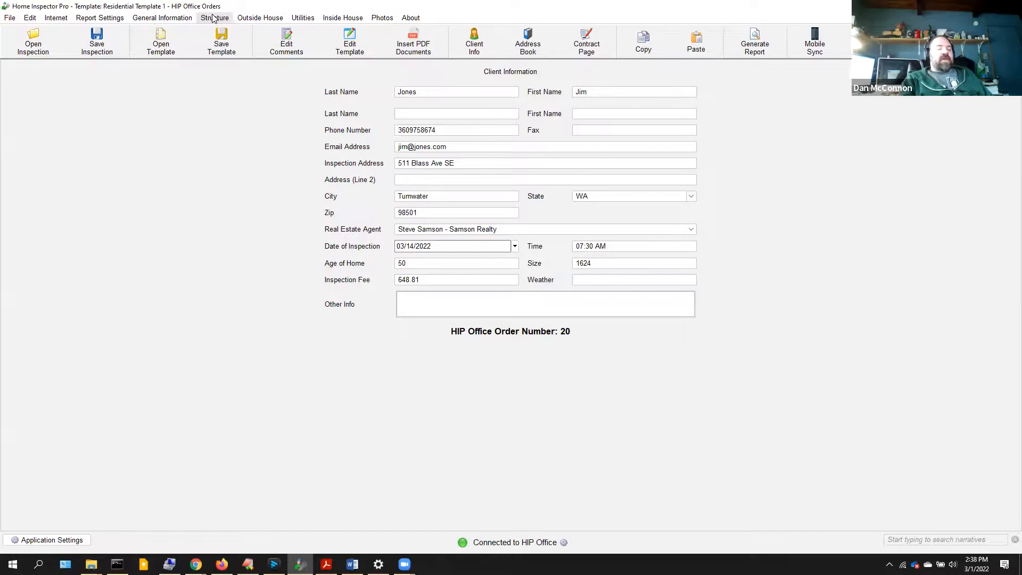
# - Save the inspection as jones.hzf and dismiss the Permission Denied warning
pyautogui.click(98, 41)
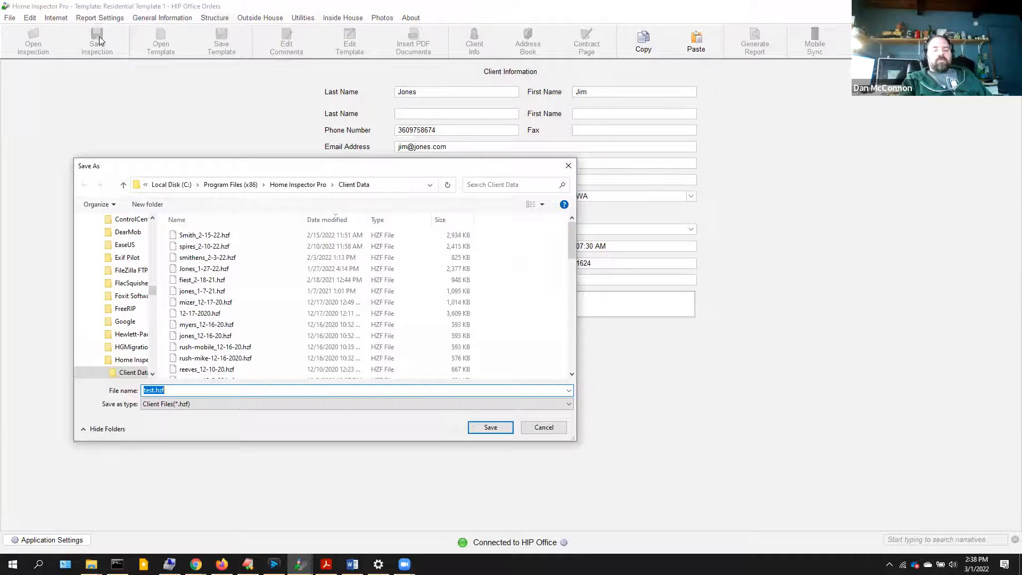
pyautogui.write('jones')
pyautogui.press('Return')
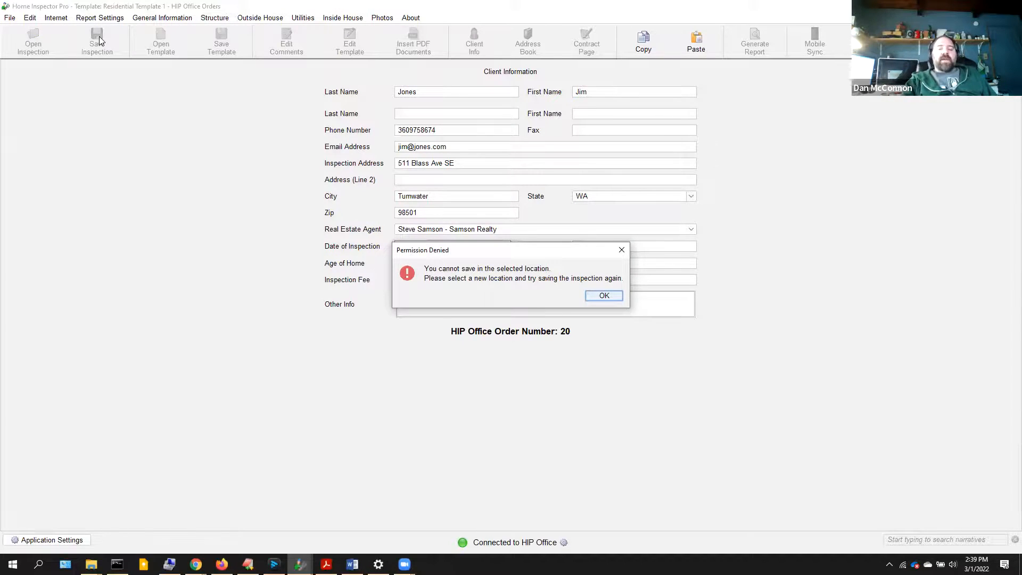
pyautogui.press('Return')
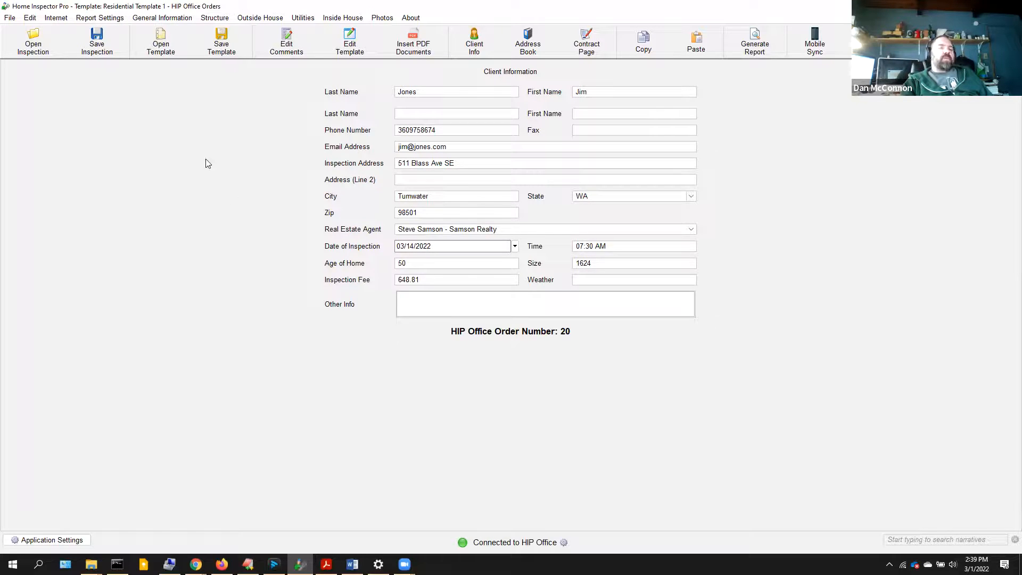
# - Add the efflorescence and shrinkage cracking comments to Foundation Walls in red
pyautogui.click(375, 18)
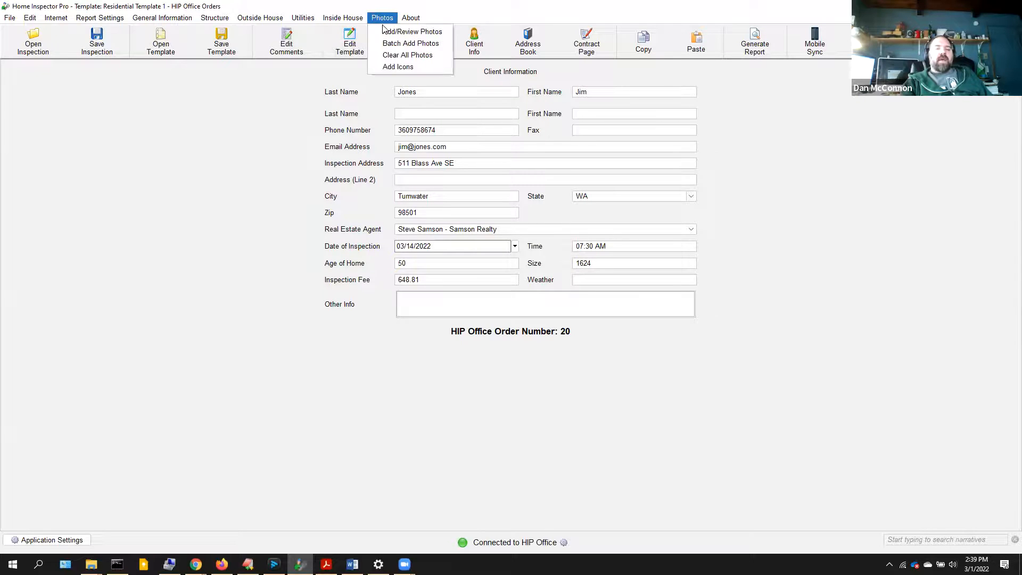
pyautogui.click(386, 32)
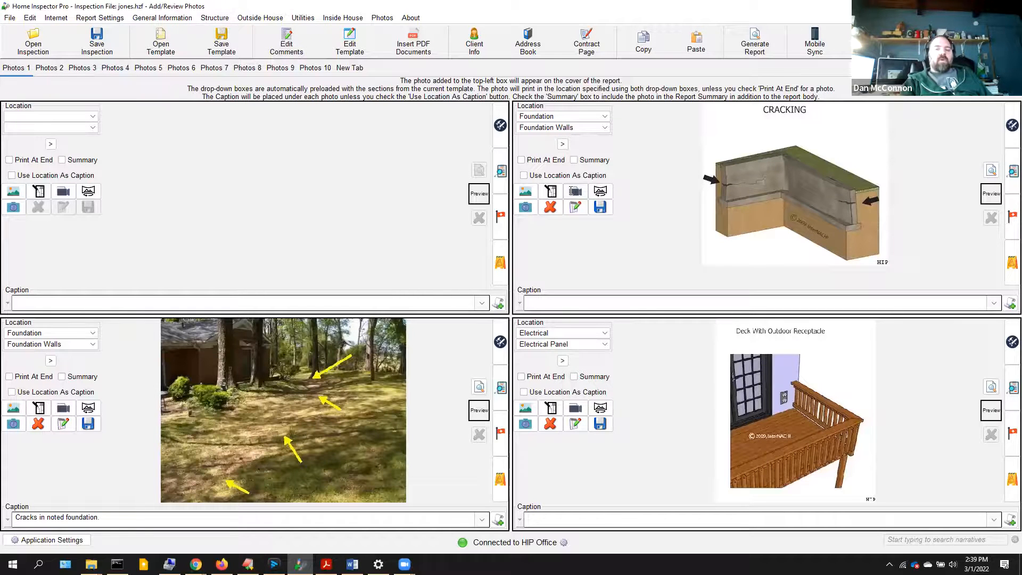
pyautogui.click(563, 144)
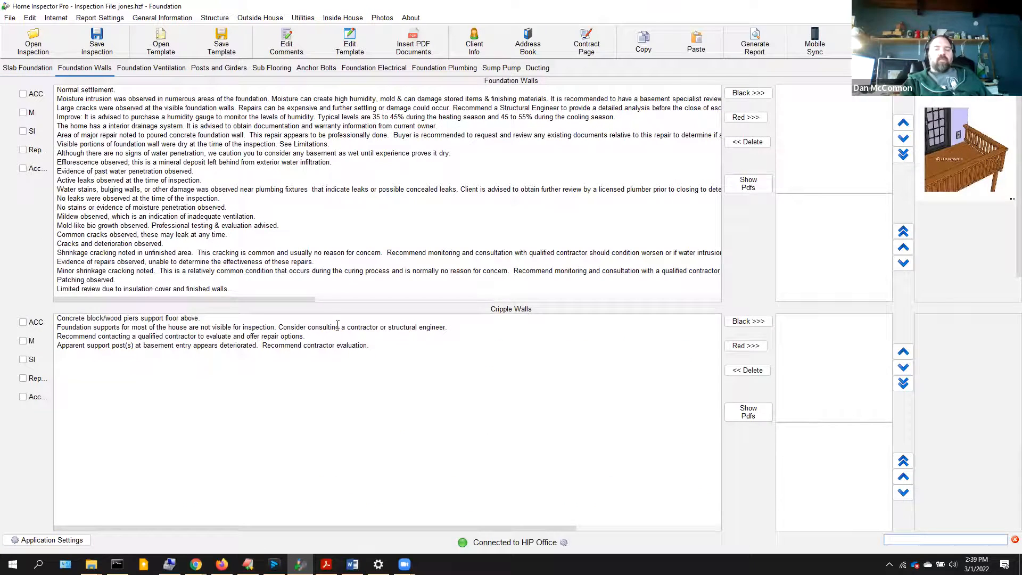
pyautogui.click(119, 162)
pyautogui.keyDown('ctrl'); pyautogui.click(129, 253); pyautogui.keyUp('ctrl')
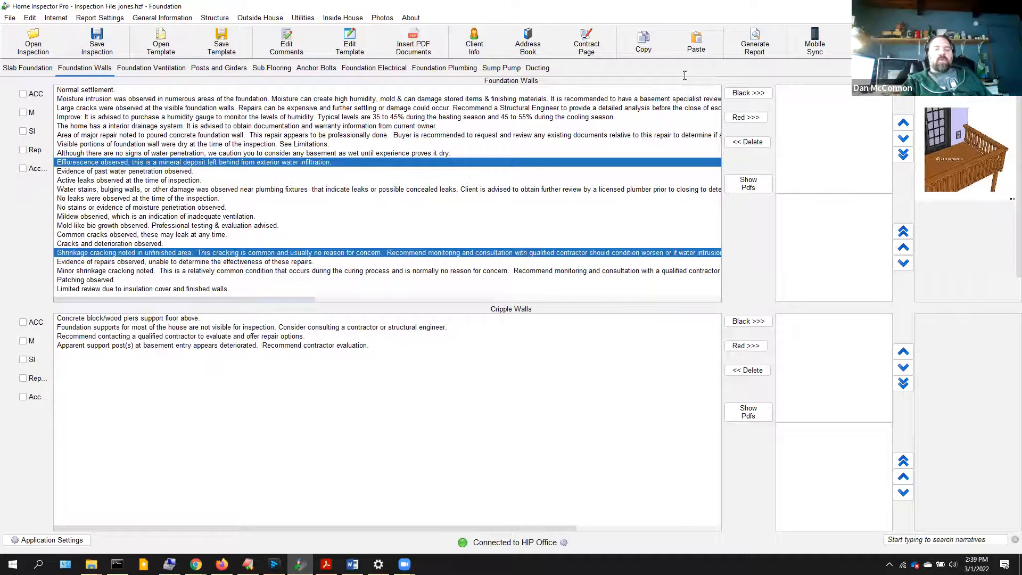
pyautogui.click(755, 118)
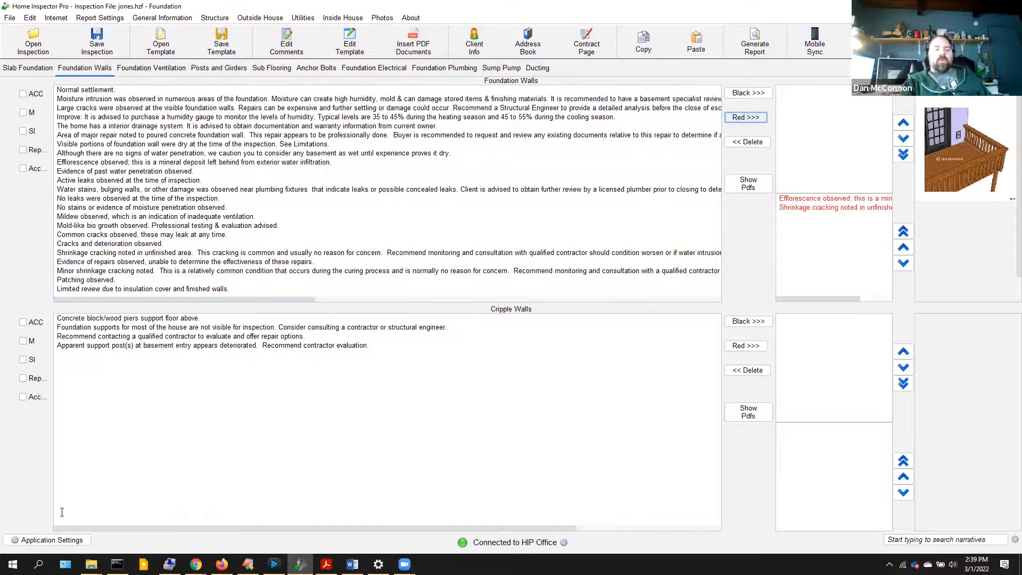
# - Add the Cripple Walls contractor recommendation comment in red
pyautogui.click(193, 339)
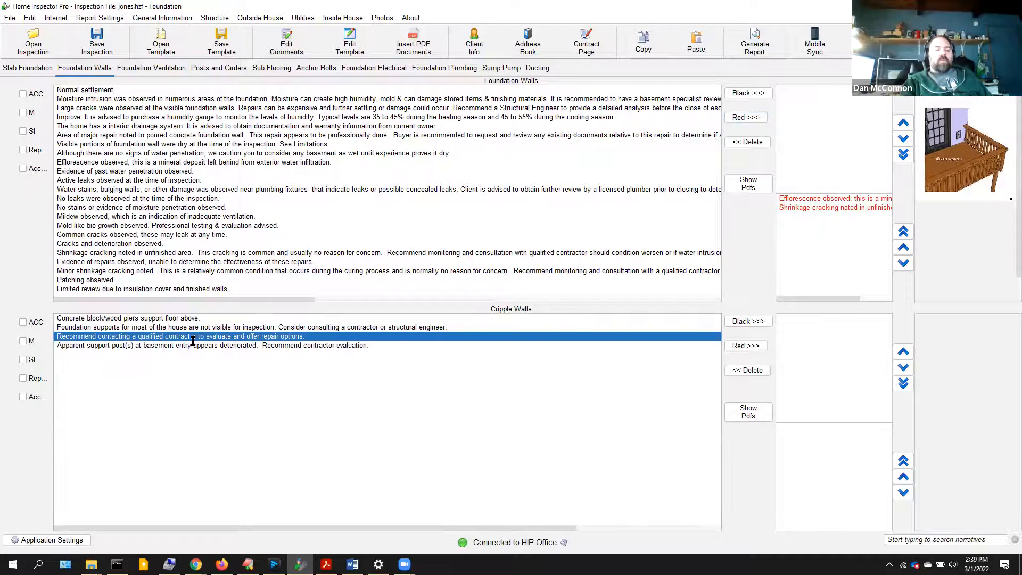
pyautogui.click(741, 113)
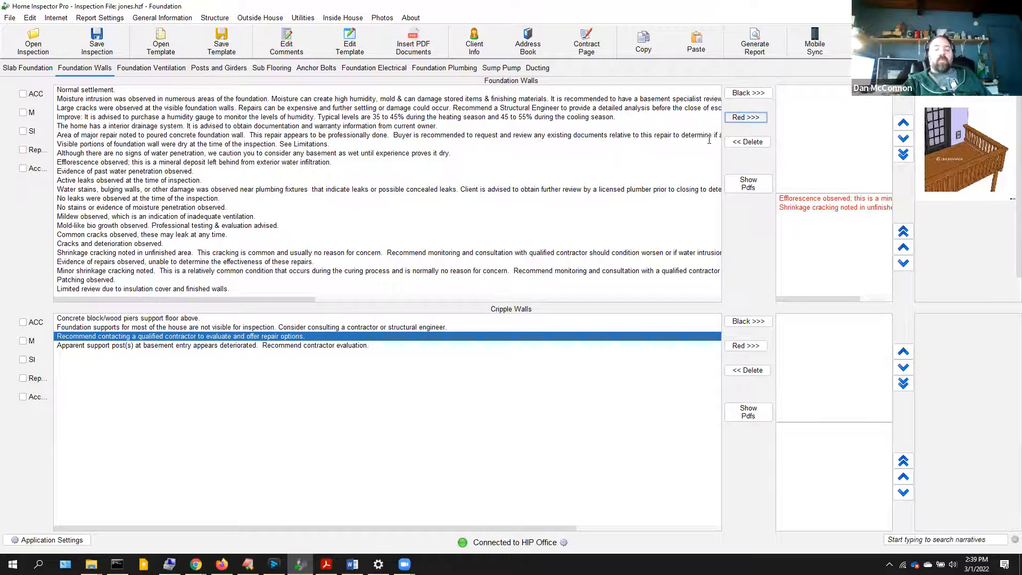
pyautogui.click(754, 347)
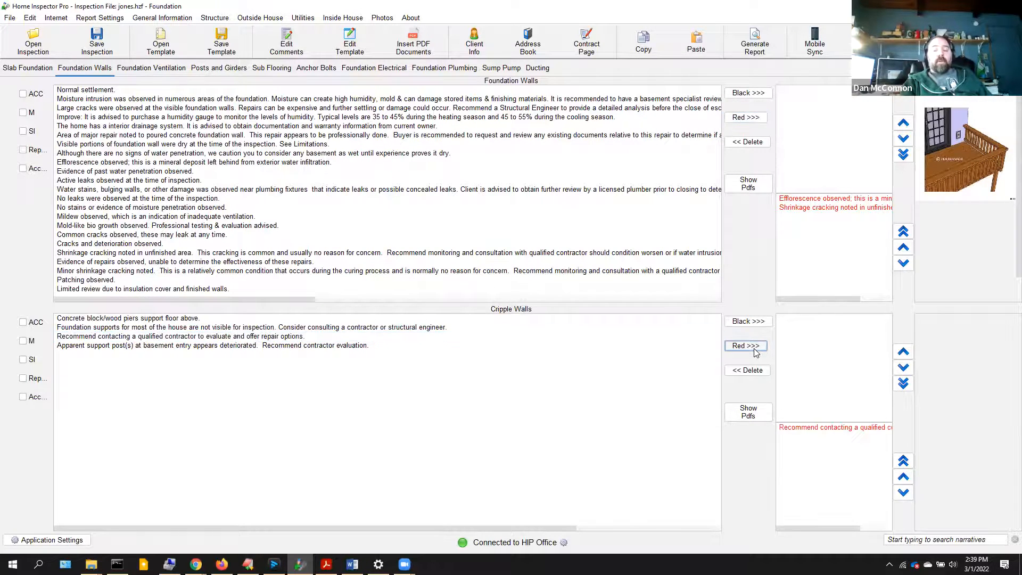
# - Generate jones.pdf with only sections having comments, ratings or photos, review it, and close Acrobat
pyautogui.click(746, 48)
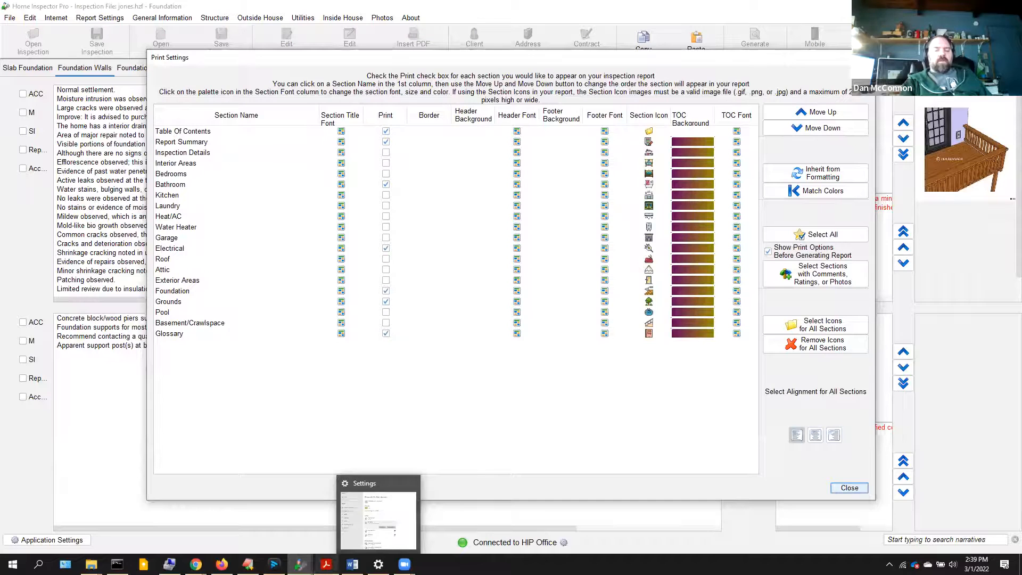
pyautogui.click(326, 564)
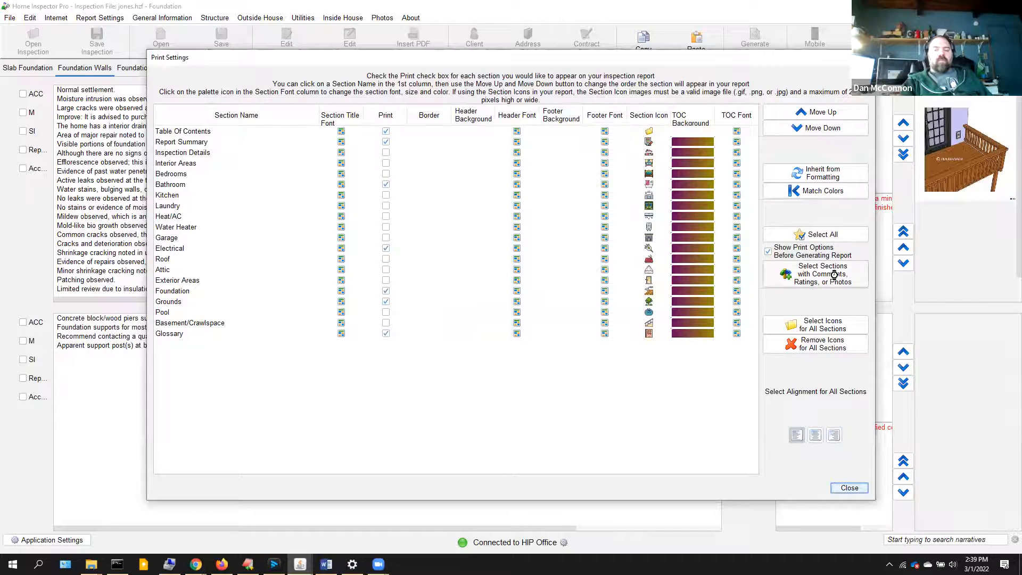
pyautogui.click(833, 275)
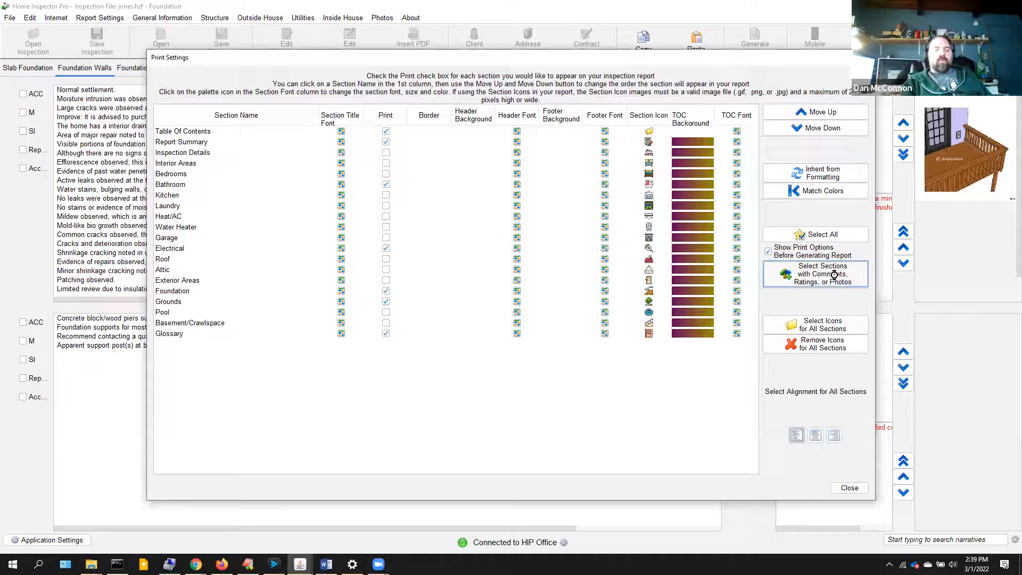
pyautogui.click(850, 487)
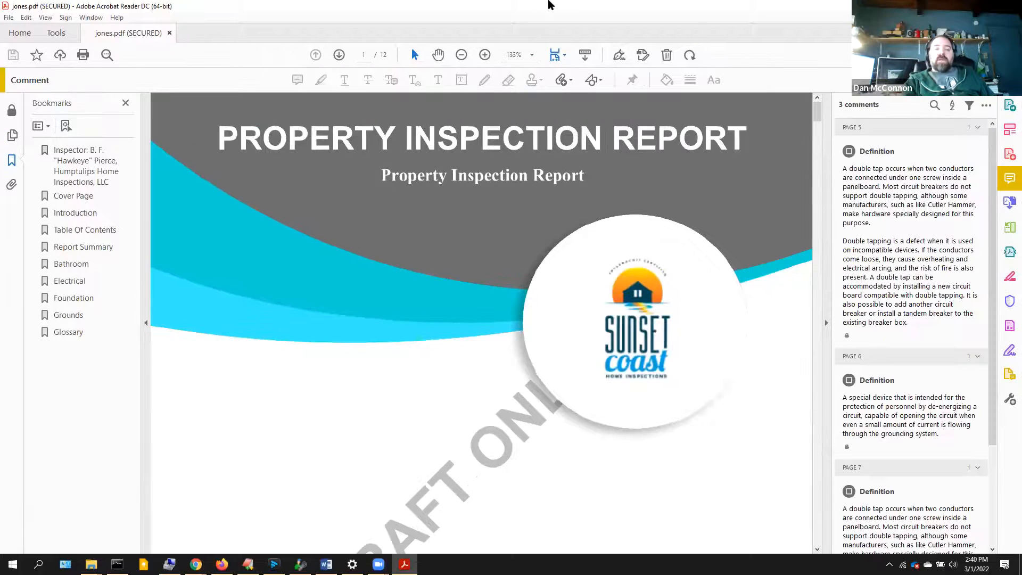
pyautogui.click(1009, 5)
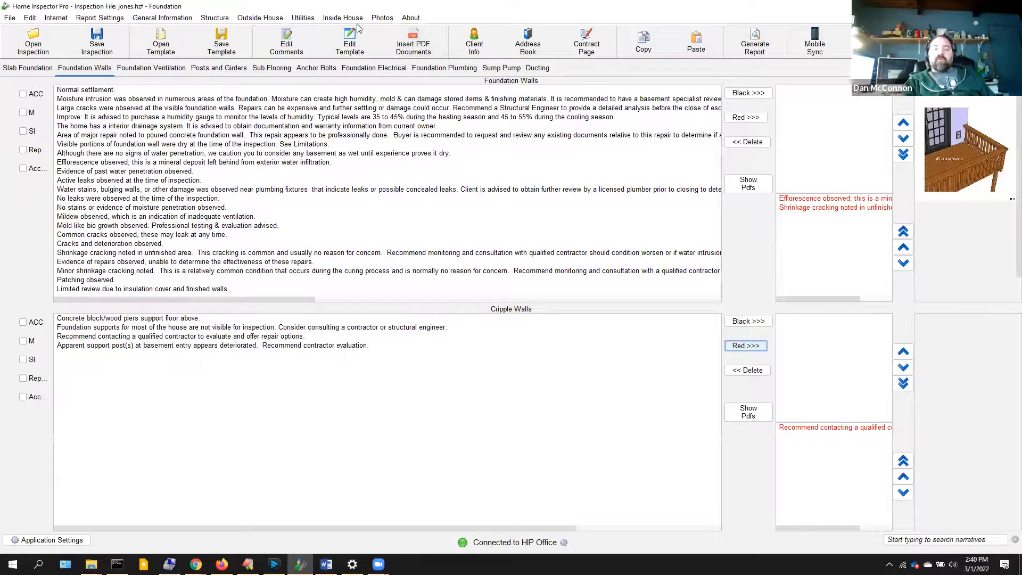
# - Put 1.jpg in the top-left photo box on Add/Review Photos as the cover photo
pyautogui.click(382, 18)
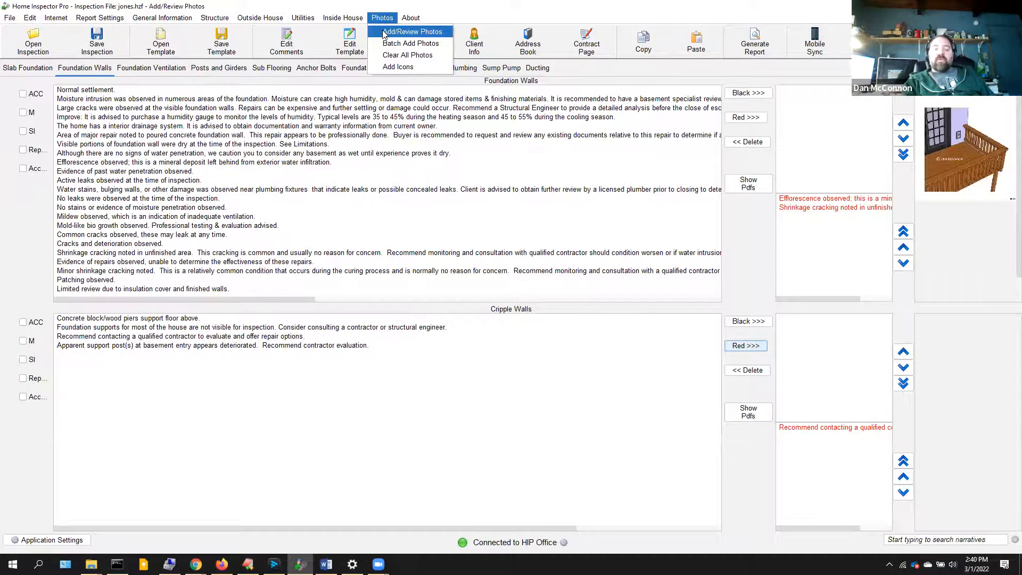
pyautogui.click(384, 32)
pyautogui.click(13, 193)
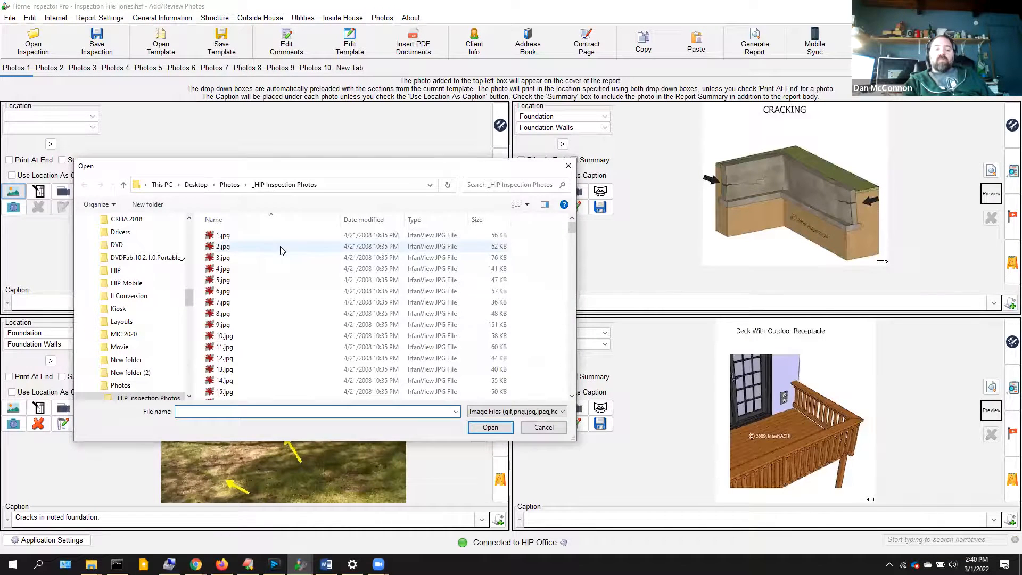
pyautogui.doubleClick(234, 235)
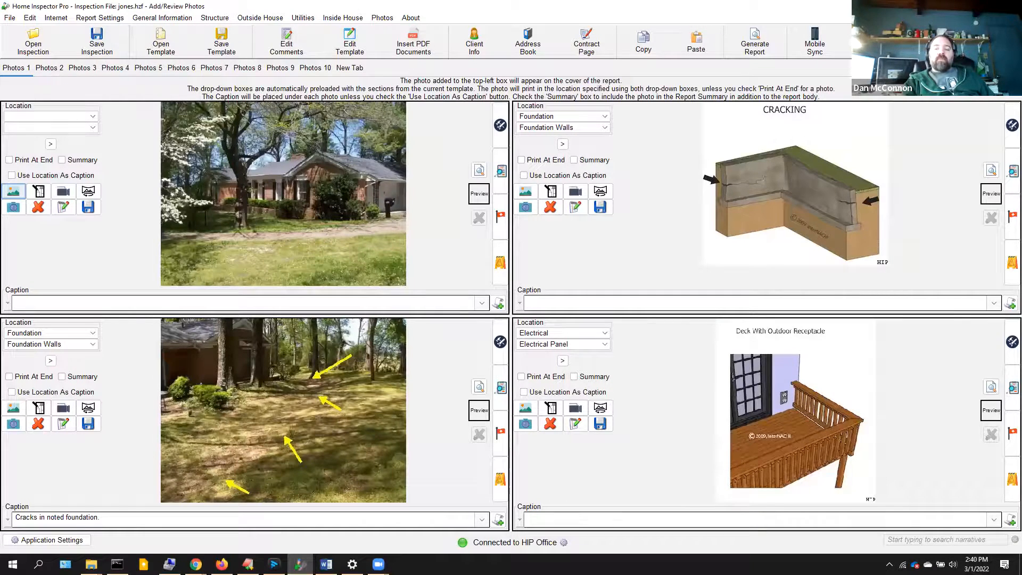
# - Choose HIP Office from the toolbar's report-sharing list to open the Send Report dialog
pyautogui.click(989, 44)
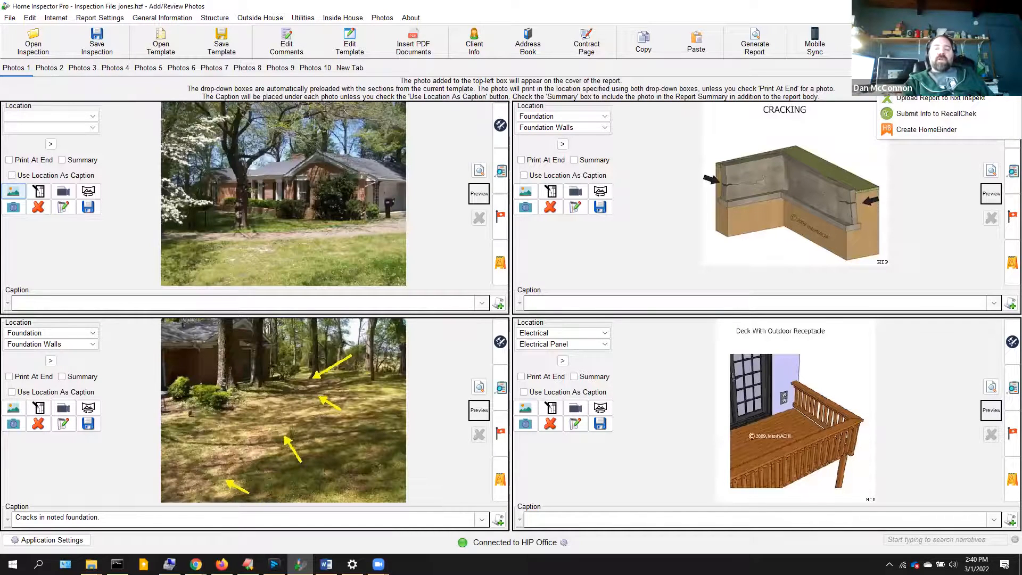
pyautogui.click(937, 98)
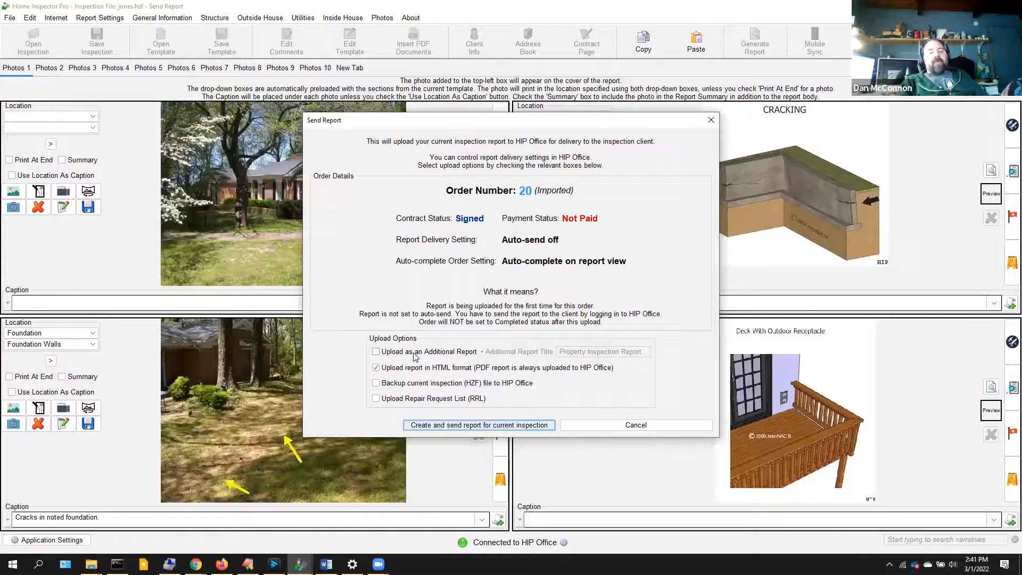
# - Enable HTML format, Backup HZF file and Upload Repair Request List, leaving Additional Report off
pyautogui.click(416, 353)
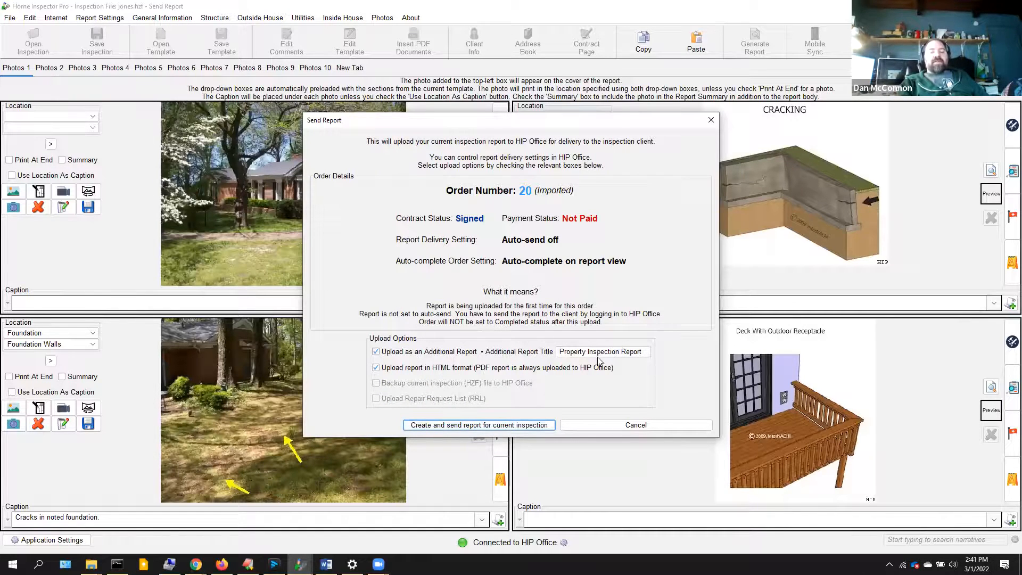
pyautogui.click(376, 352)
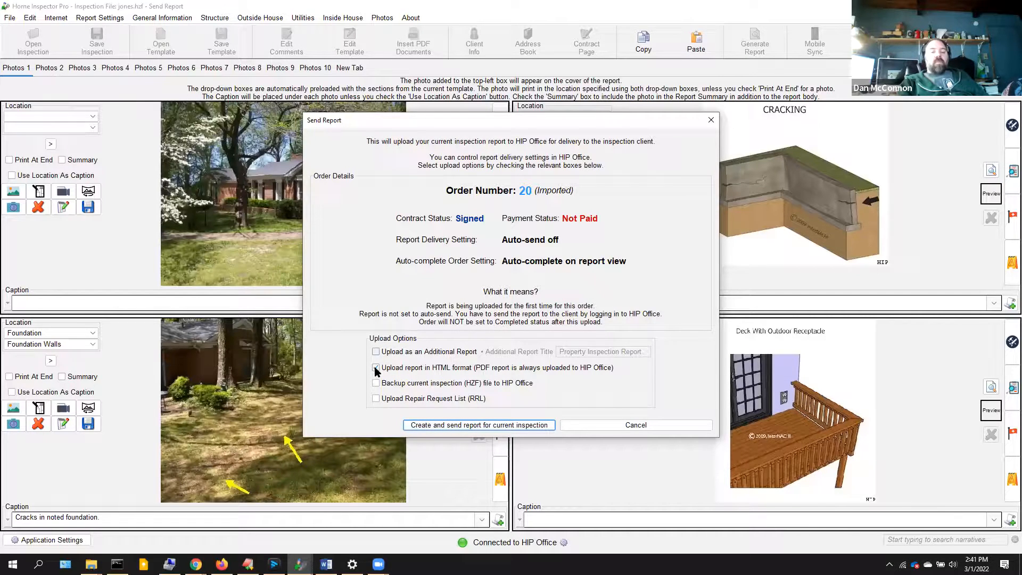
pyautogui.click(376, 368)
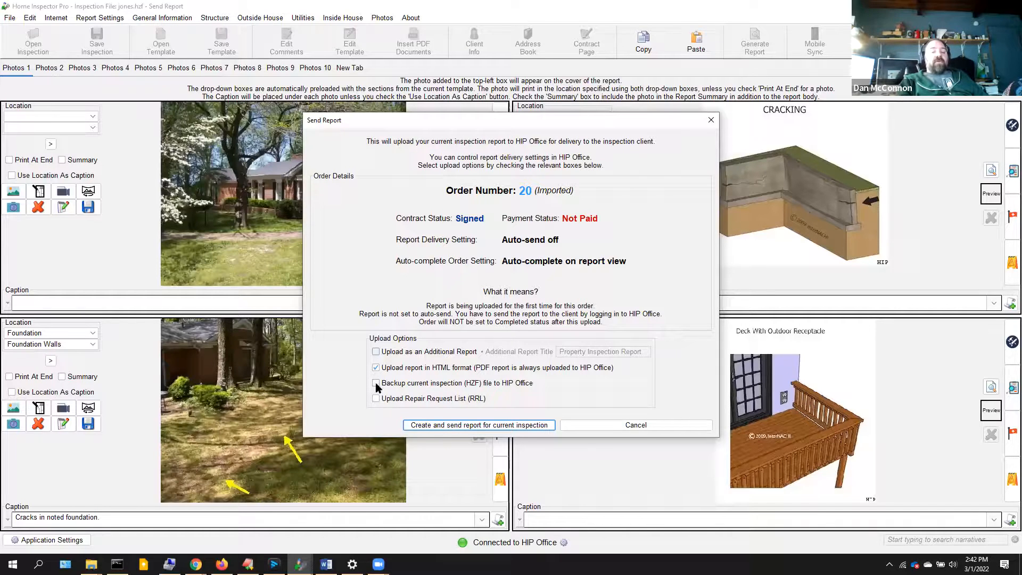
pyautogui.click(376, 384)
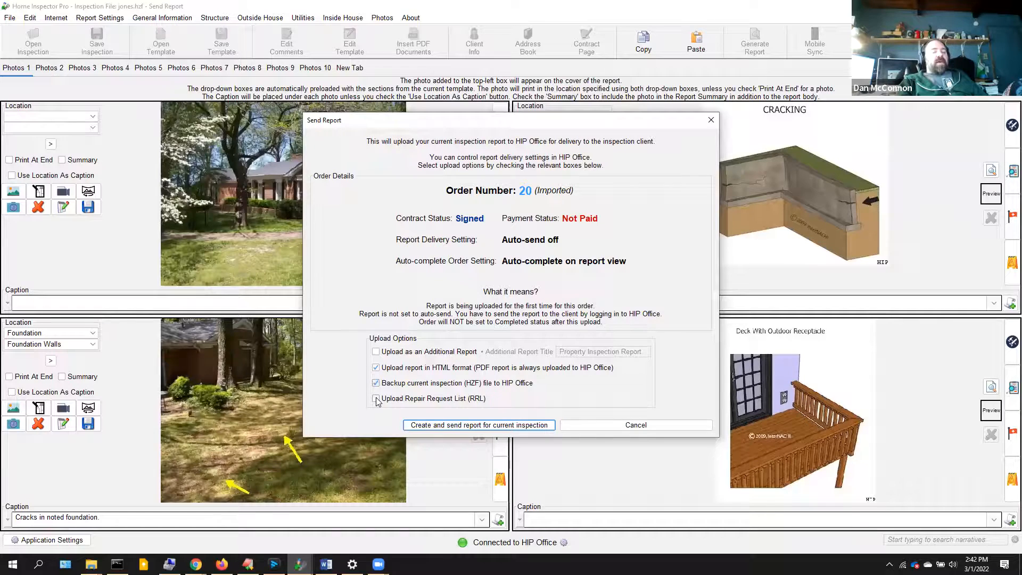
pyautogui.click(376, 398)
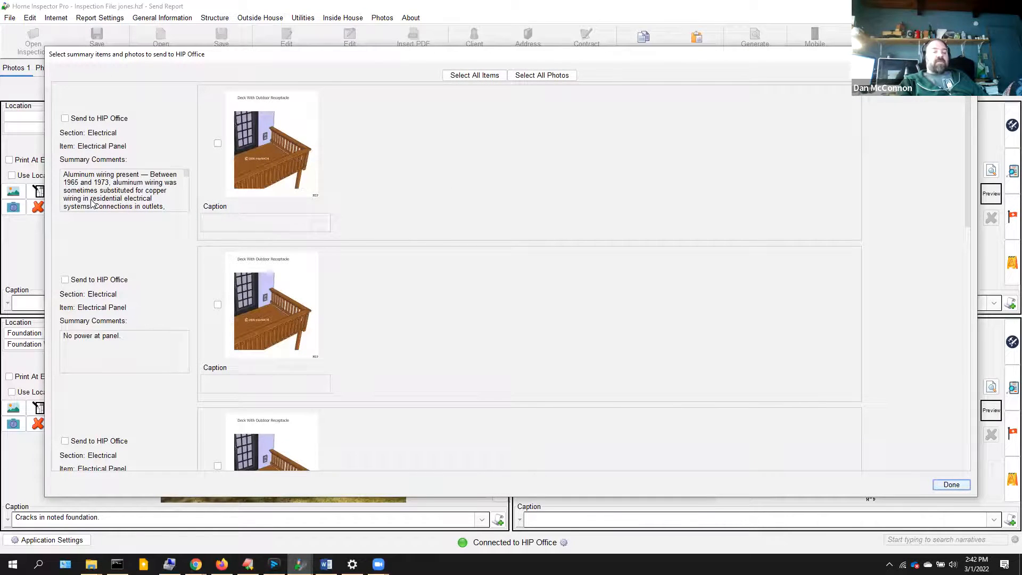
pyautogui.moveTo(93, 205); pyautogui.dragTo(114, 162)
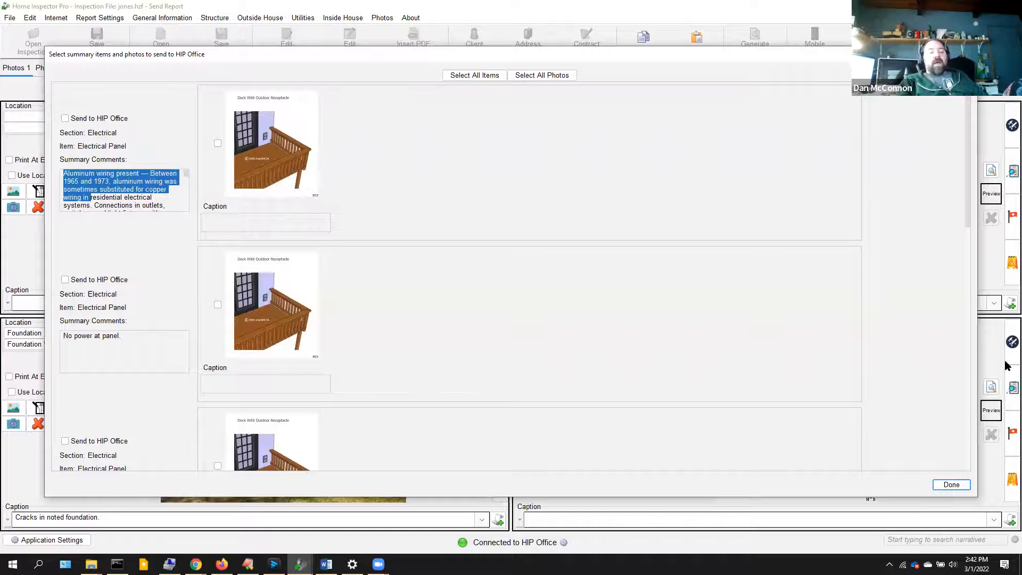
pyautogui.moveTo(968, 194); pyautogui.dragTo(958, 100)
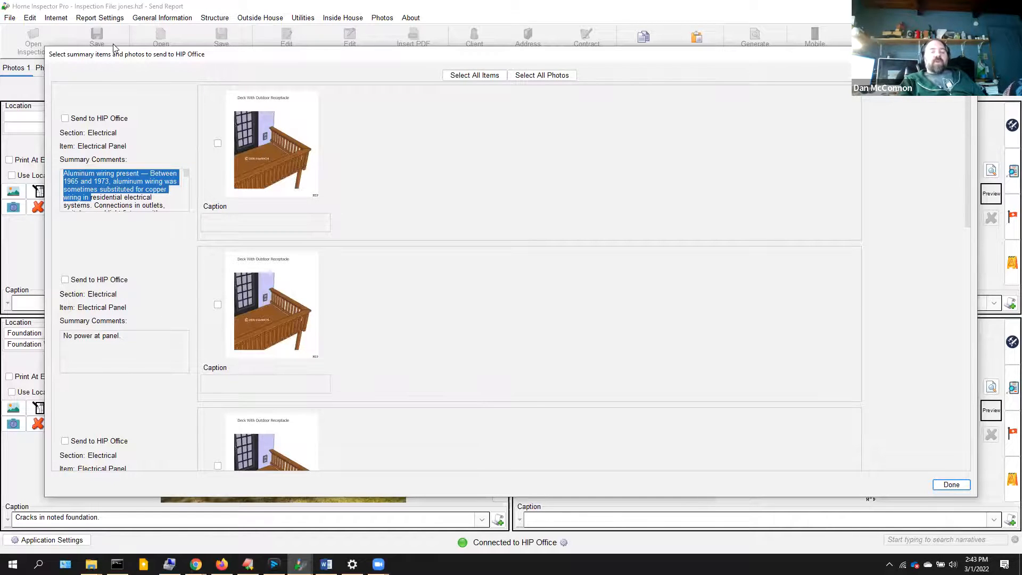
# - Select all summary items and all photos except the second and third, then confirm with Done
pyautogui.click(465, 76)
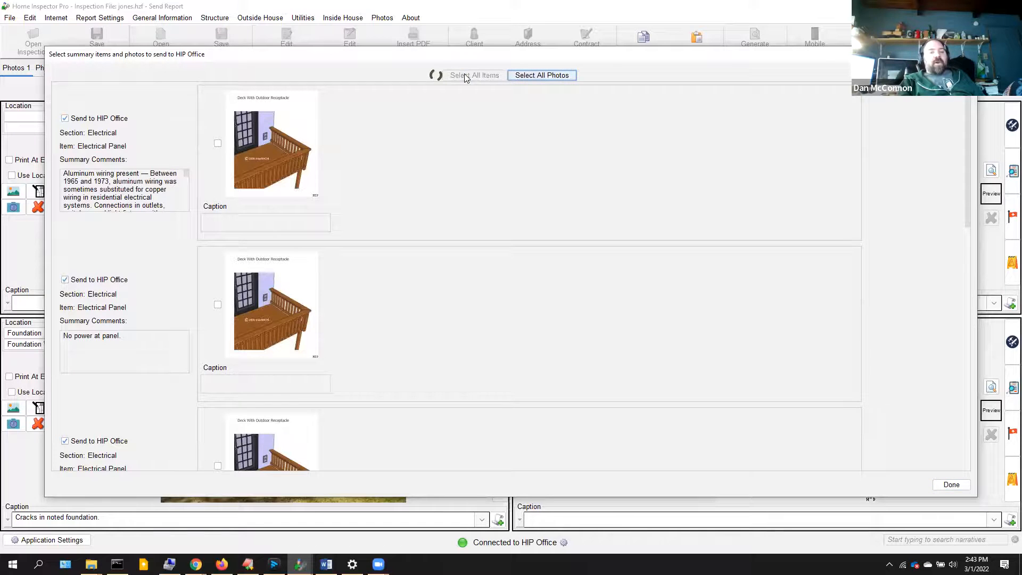
pyautogui.click(520, 77)
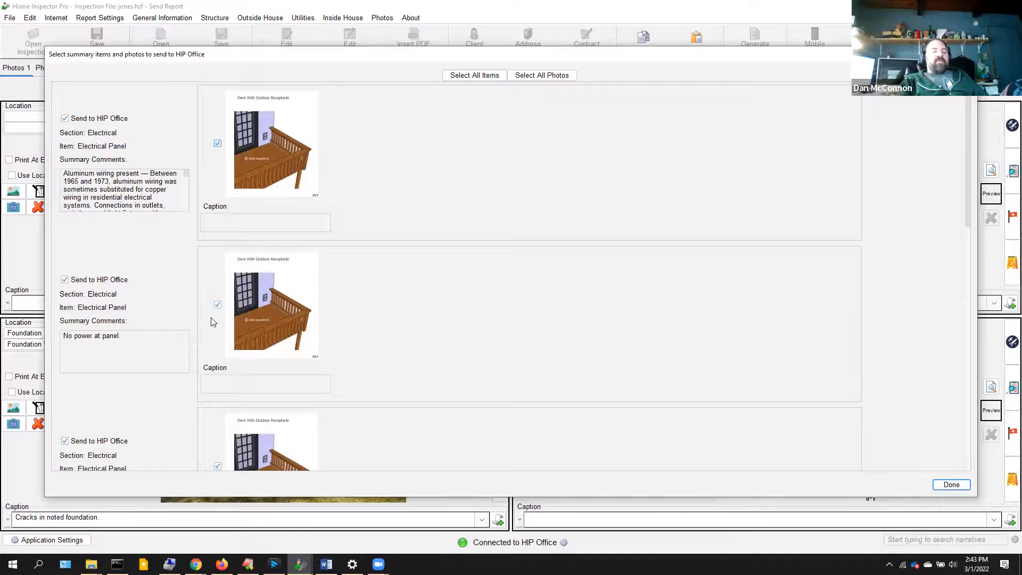
pyautogui.click(218, 304)
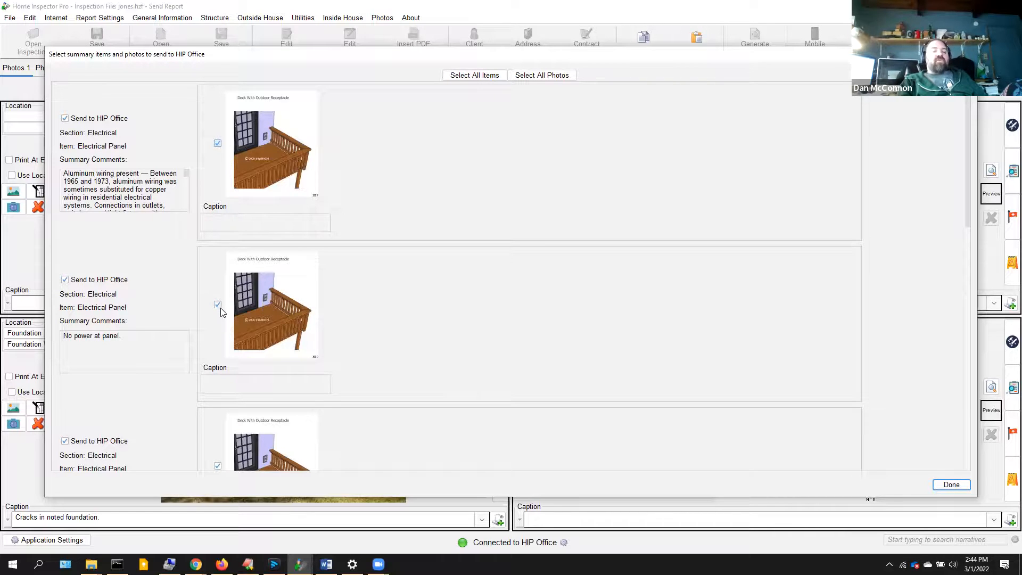
pyautogui.click(217, 466)
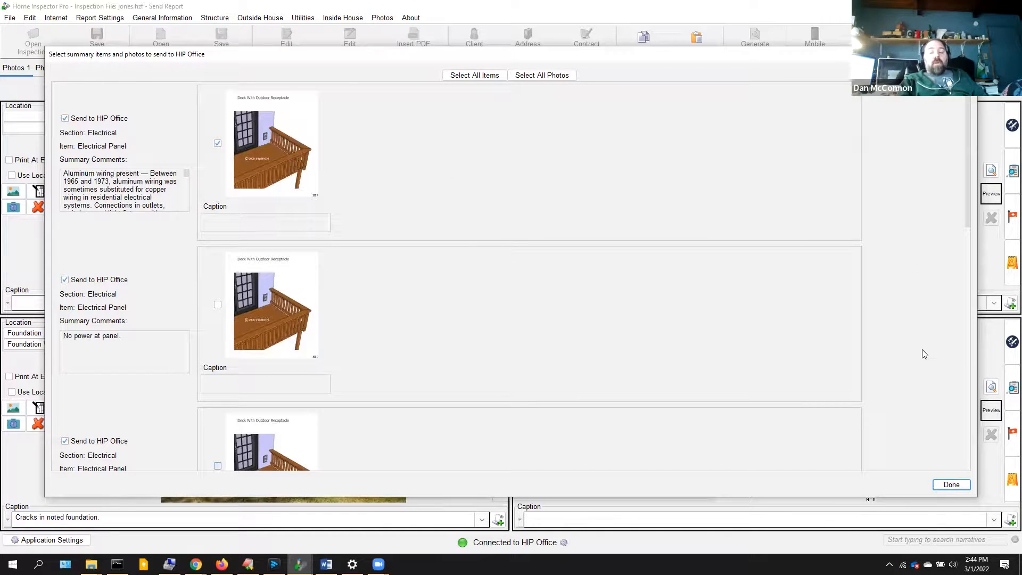
pyautogui.click(948, 485)
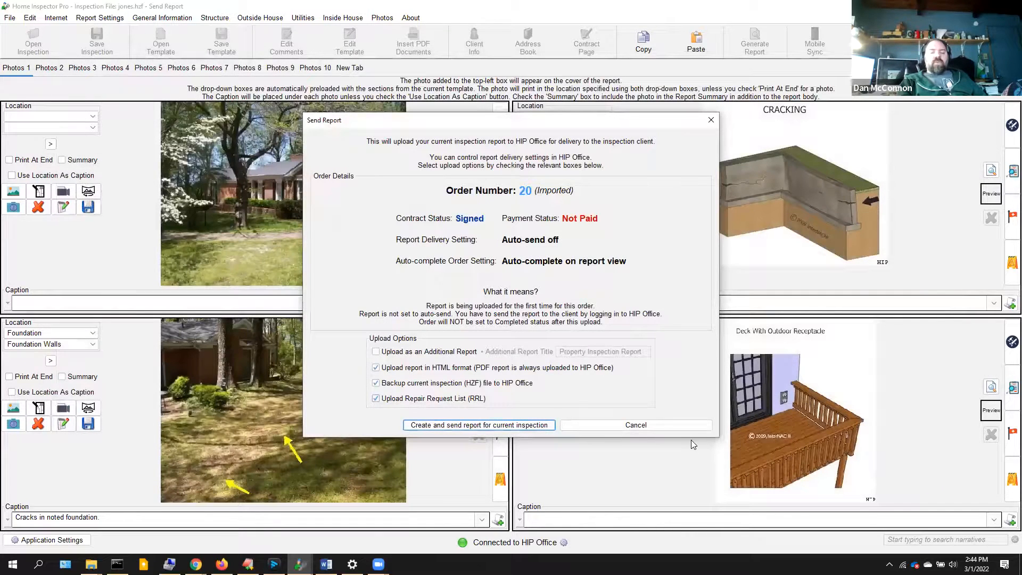
# - Create and send the report, overwriting the inspection file, dismissing the permission error, and saving the PDF
pyautogui.click(431, 425)
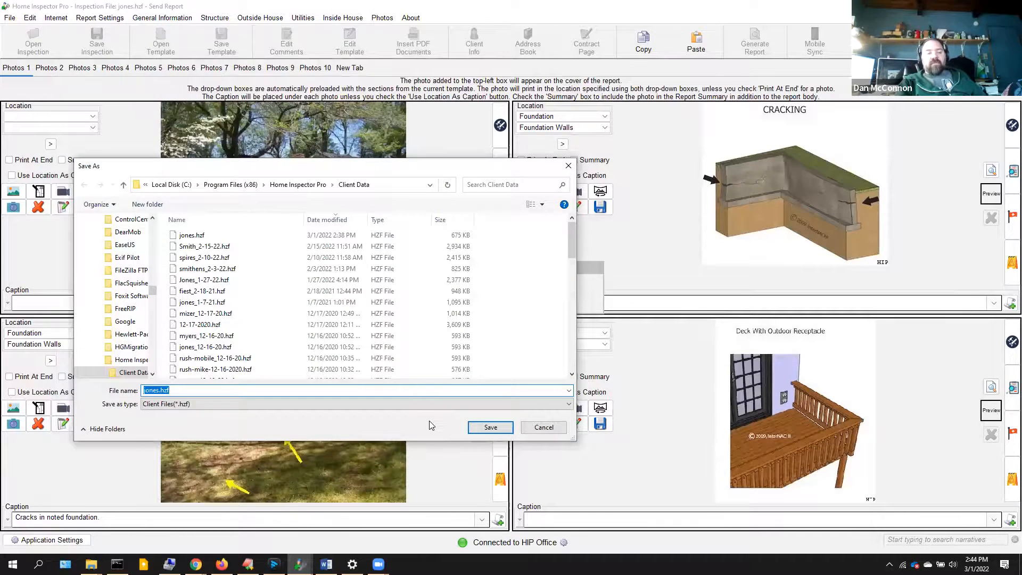
pyautogui.press('Return')
pyautogui.press('y')
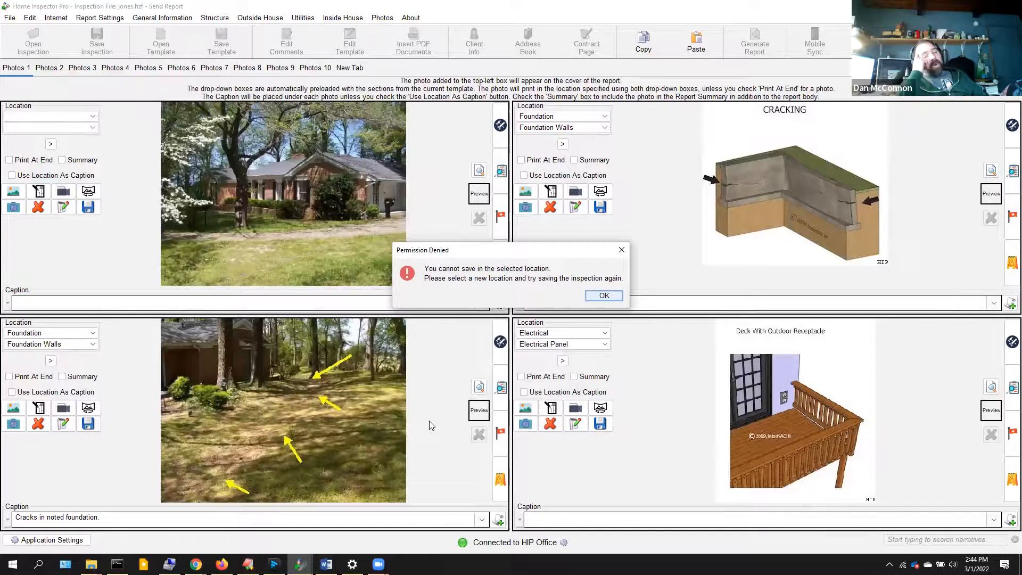
pyautogui.press('Return')
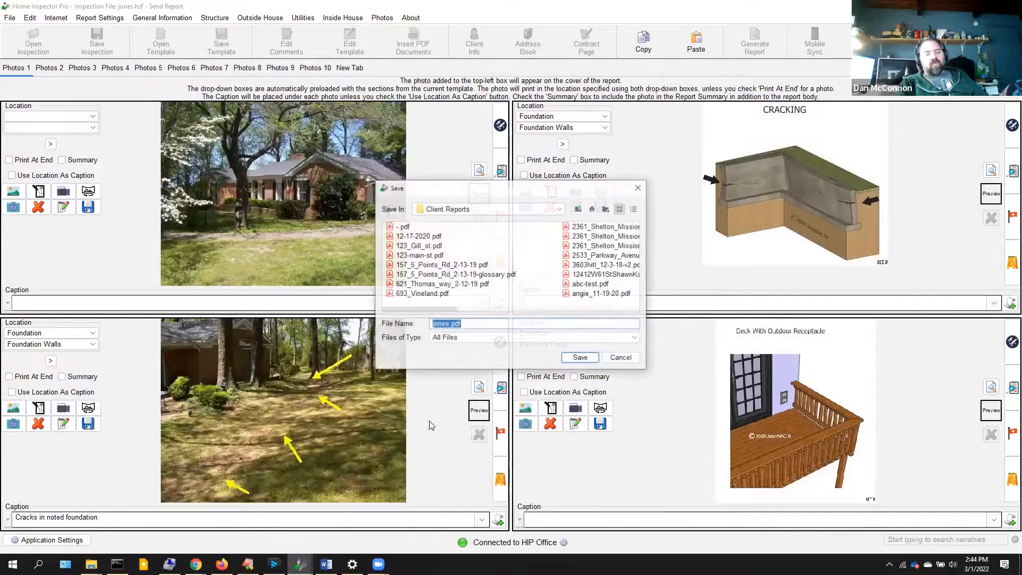
pyautogui.press('Return')
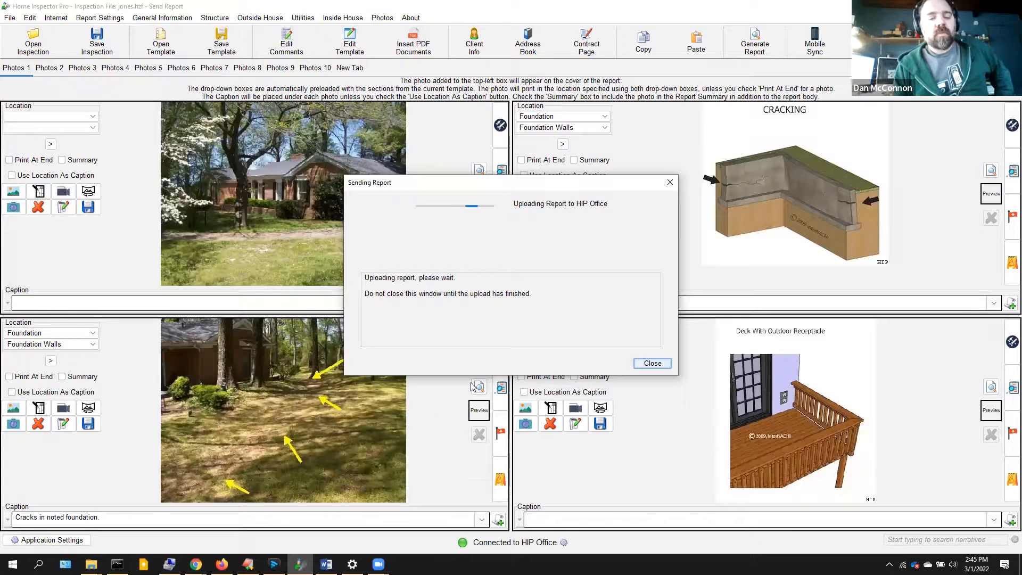
pyautogui.moveTo(353, 565)
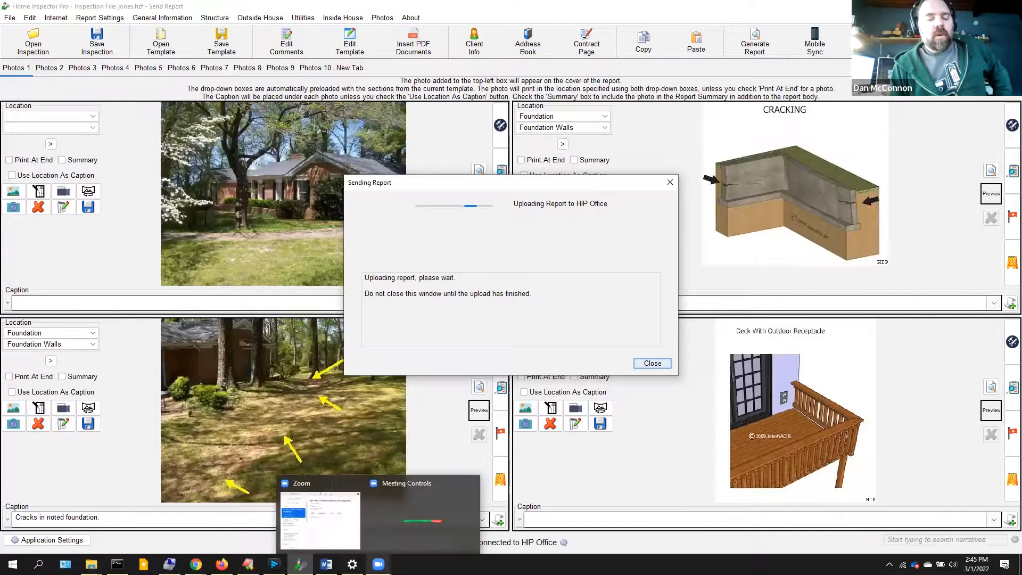
pyautogui.click(378, 565)
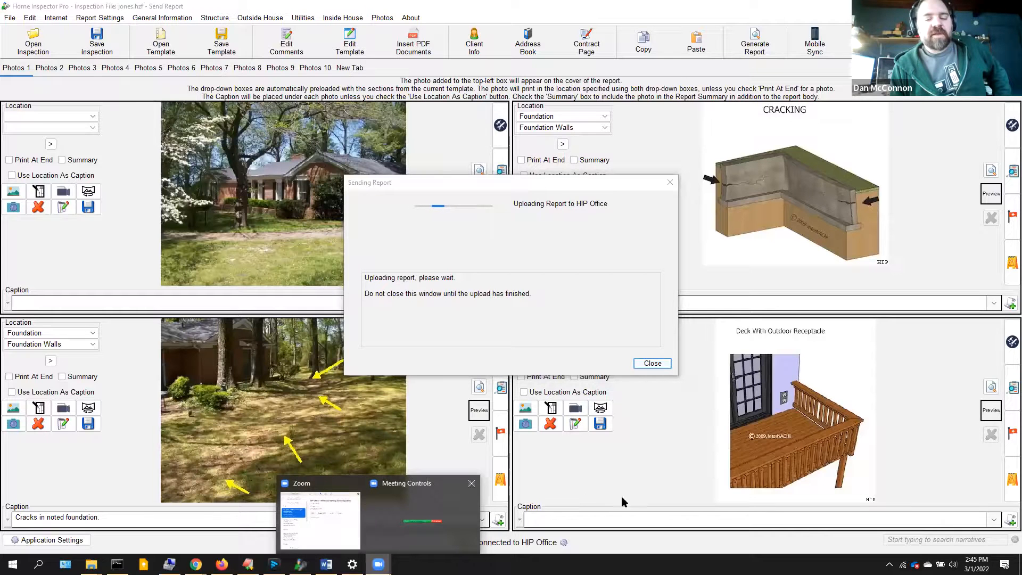